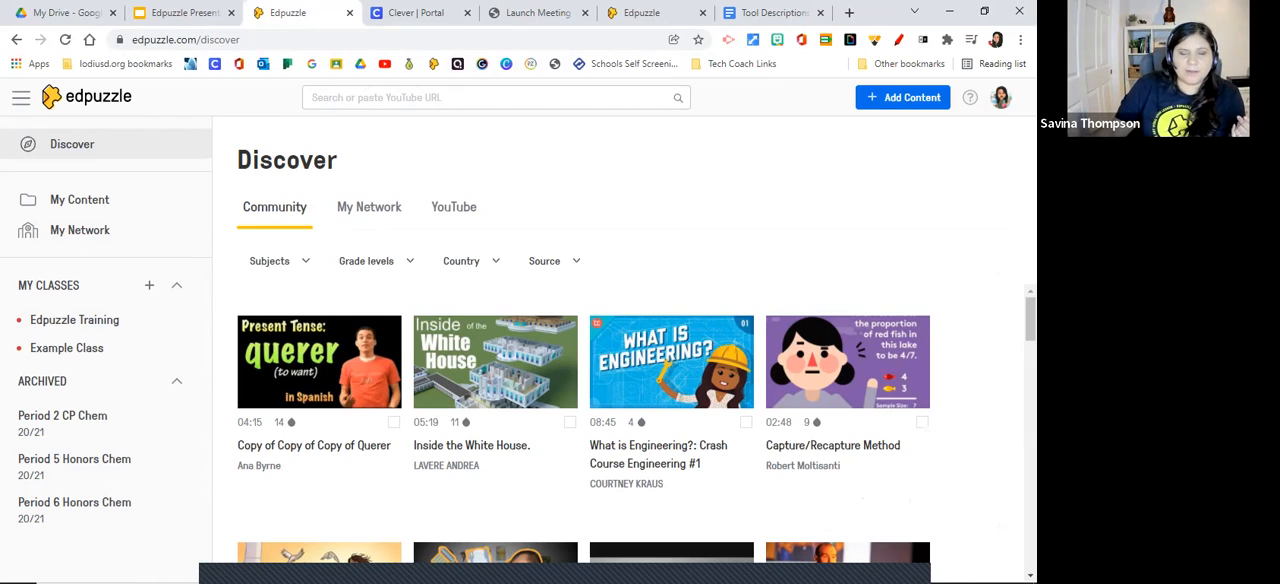
Browse the My Network and YouTube video collections in Discover, and return to the Community collection.
click(369, 206)
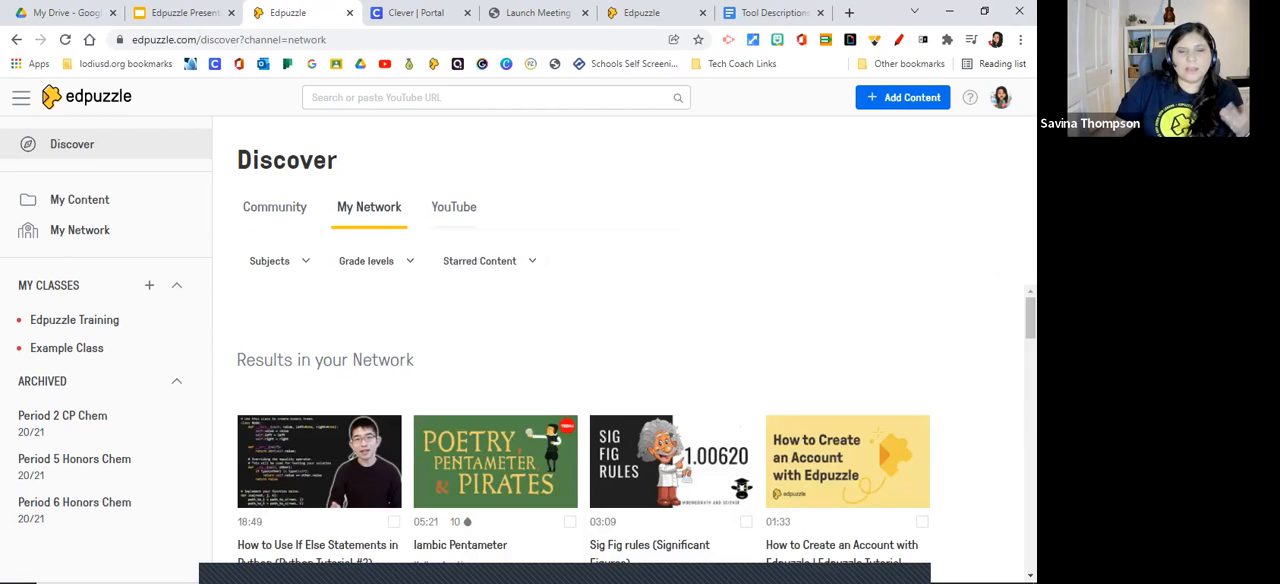
click(453, 206)
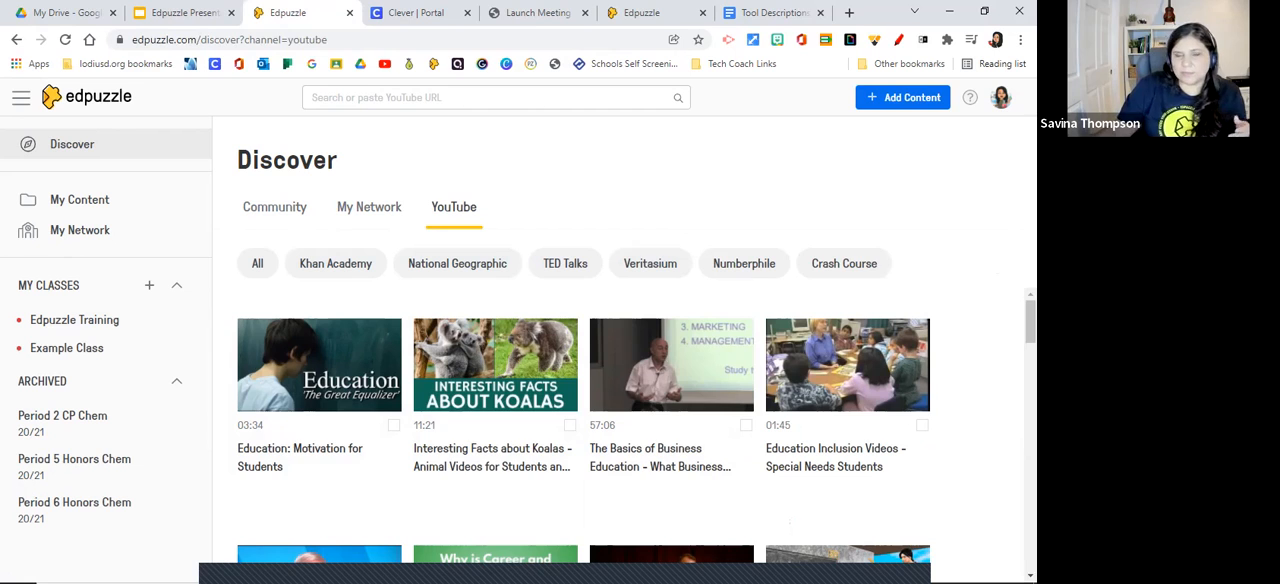
scroll(493, 377, down, 2)
scroll(493, 378, up, 2)
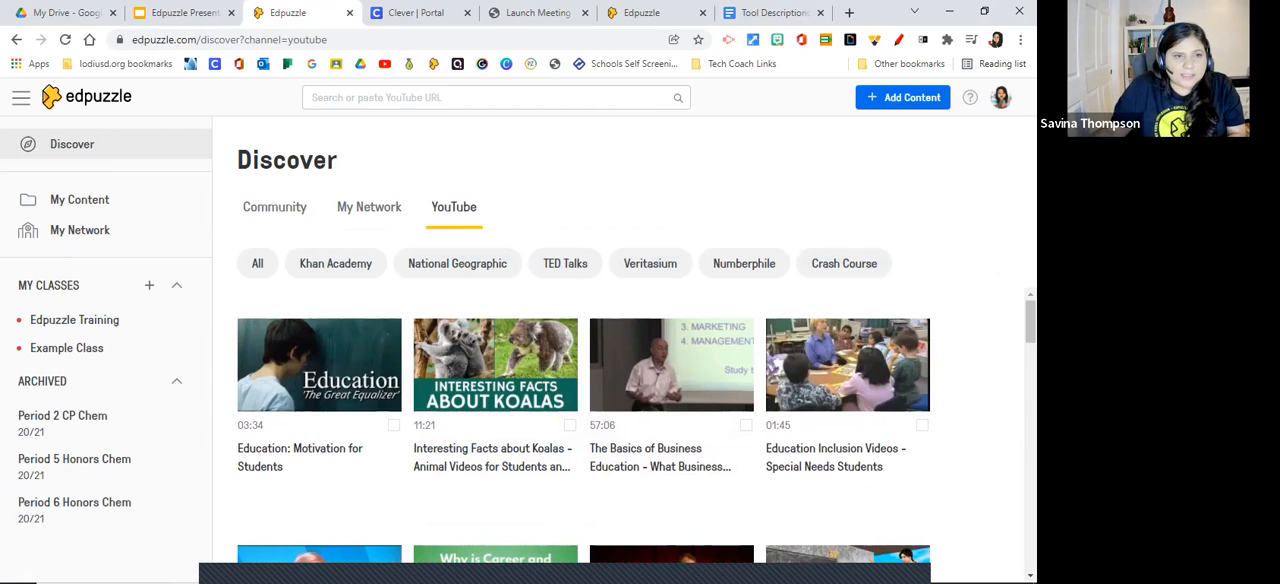
click(72, 145)
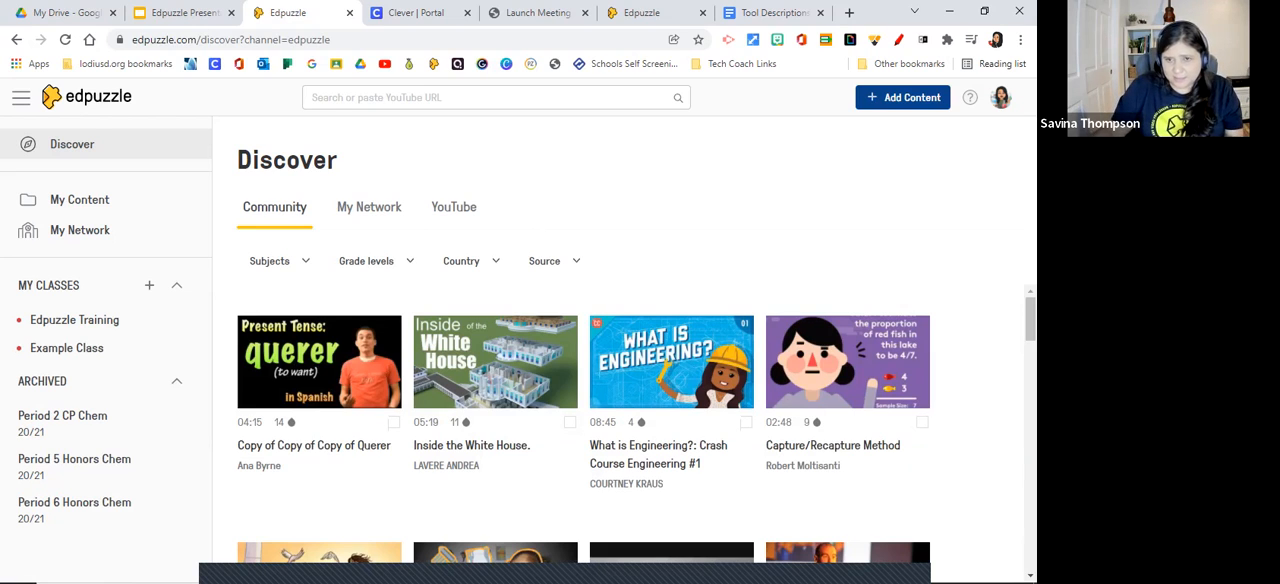
Review the upload video and record video options for adding content, dismiss the extension dialog, and return to Discover.
click(903, 97)
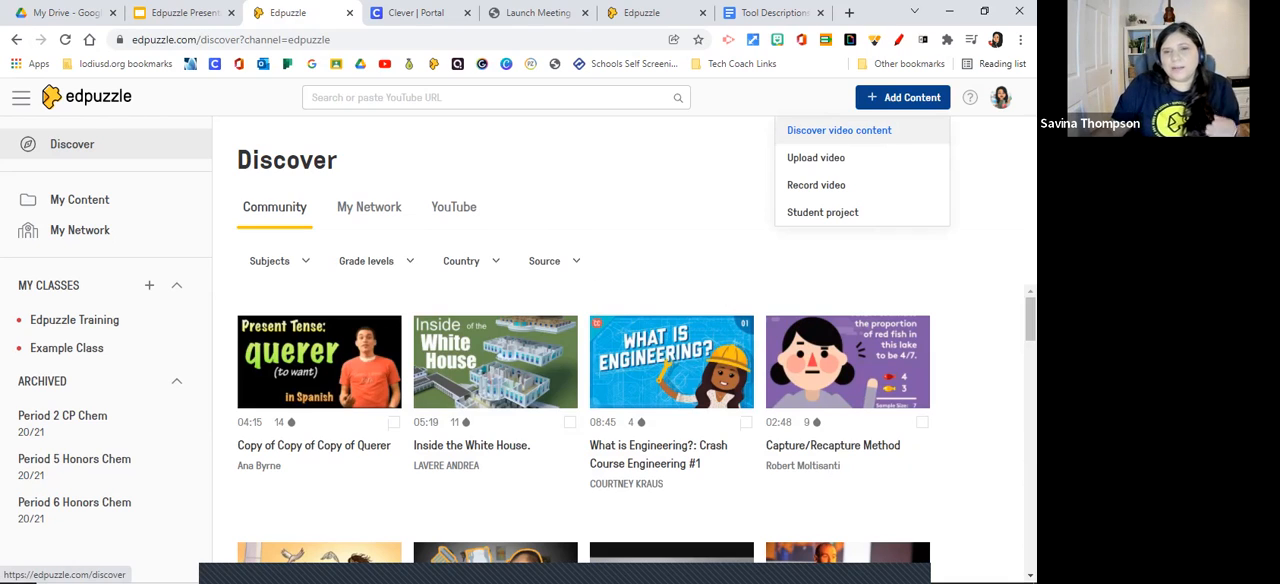
click(816, 157)
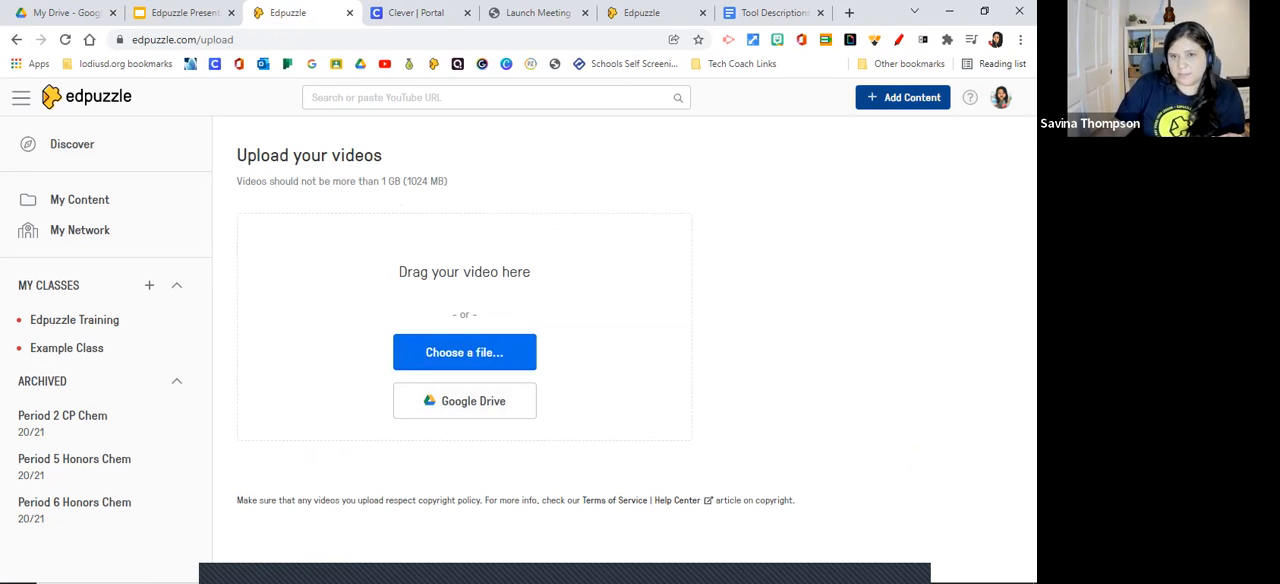
click(903, 97)
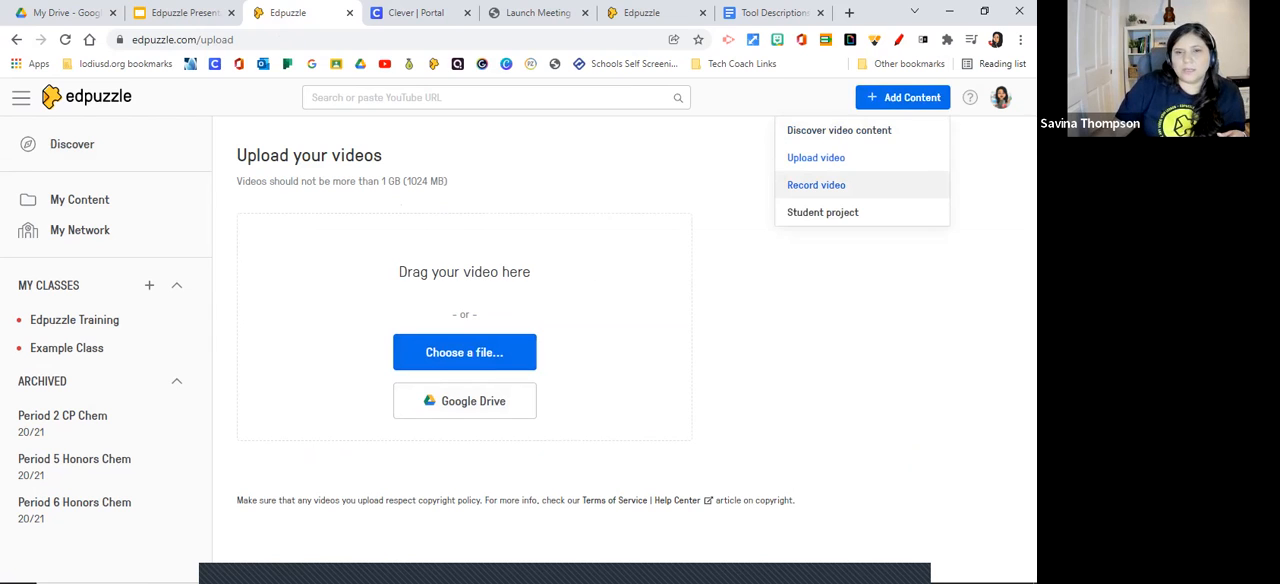
click(829, 185)
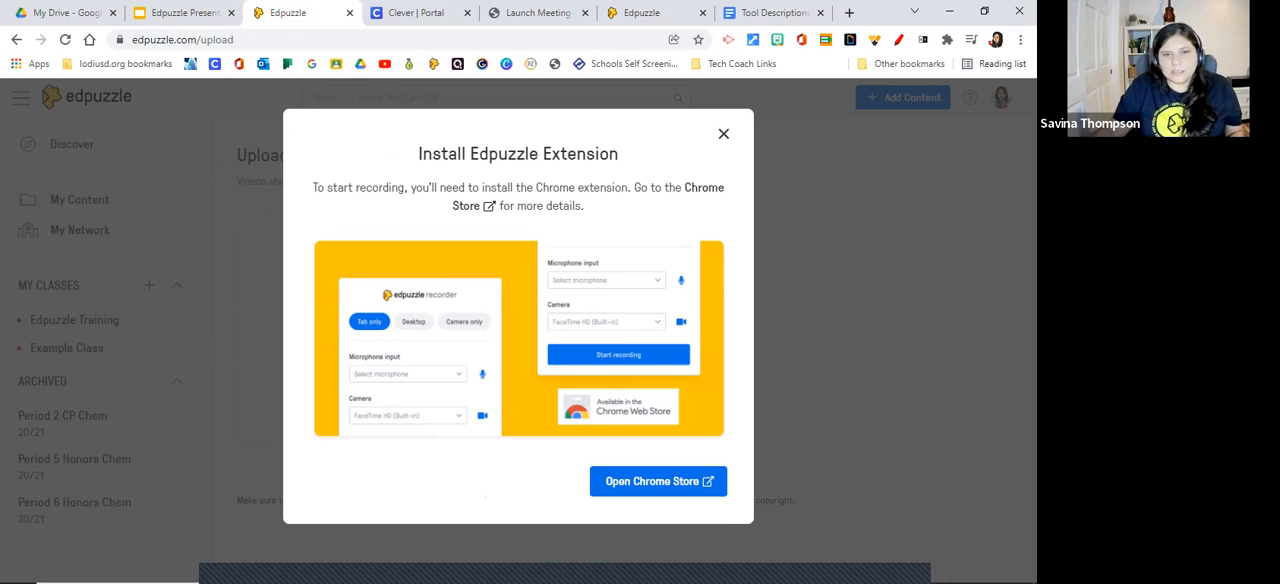
key(Escape)
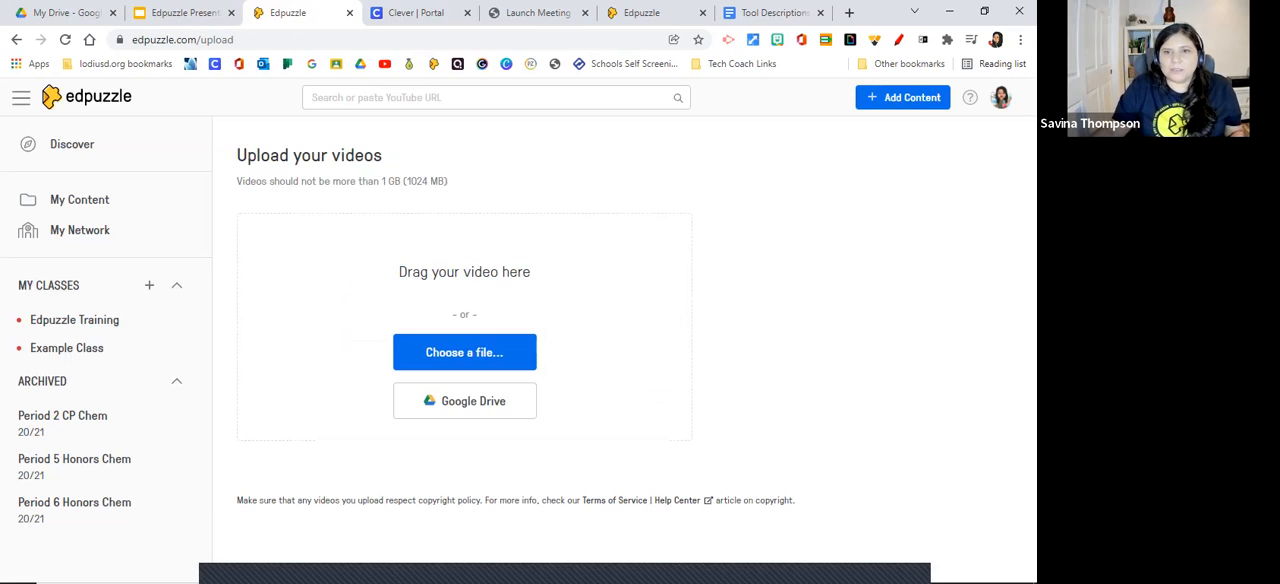
click(903, 97)
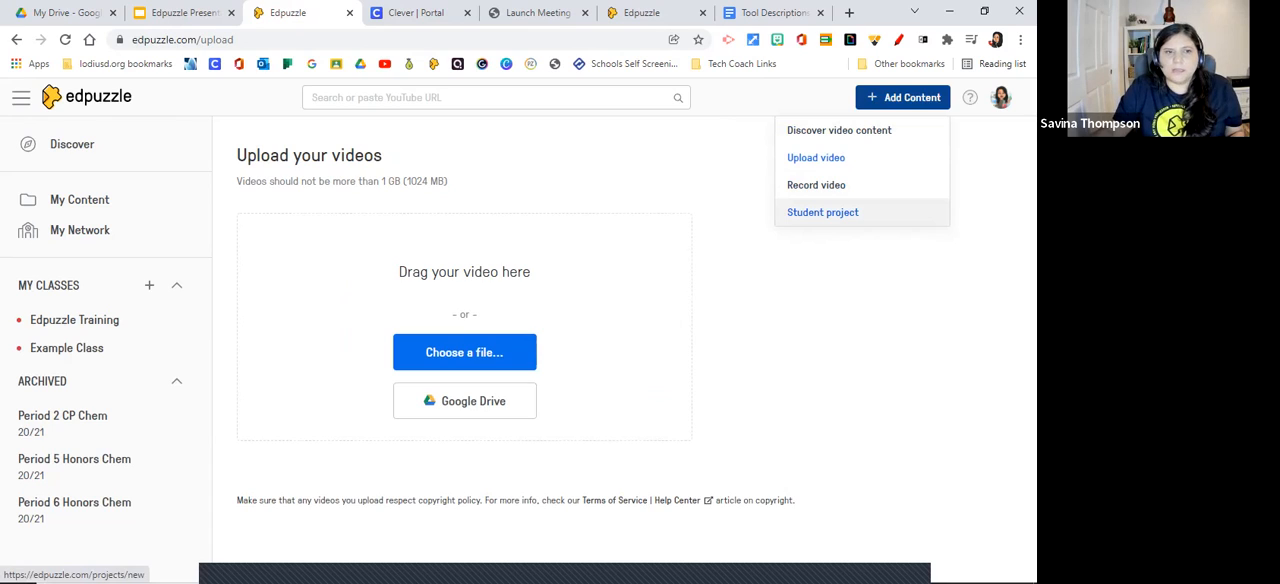
click(72, 144)
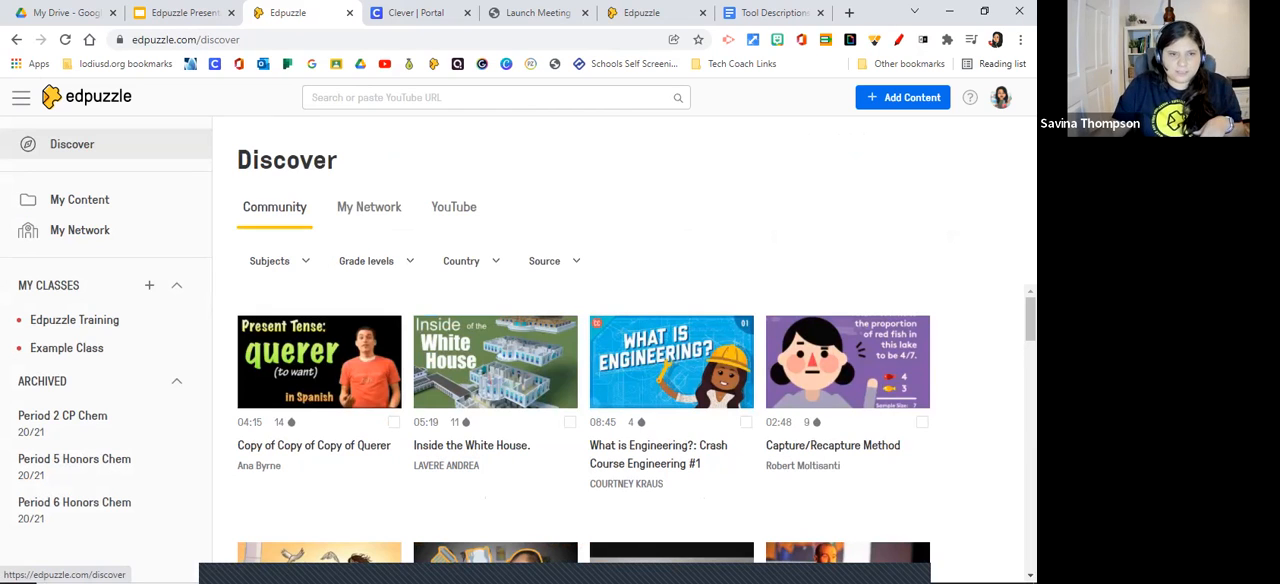
Open My Content and look through its folders, videos and projects.
click(80, 200)
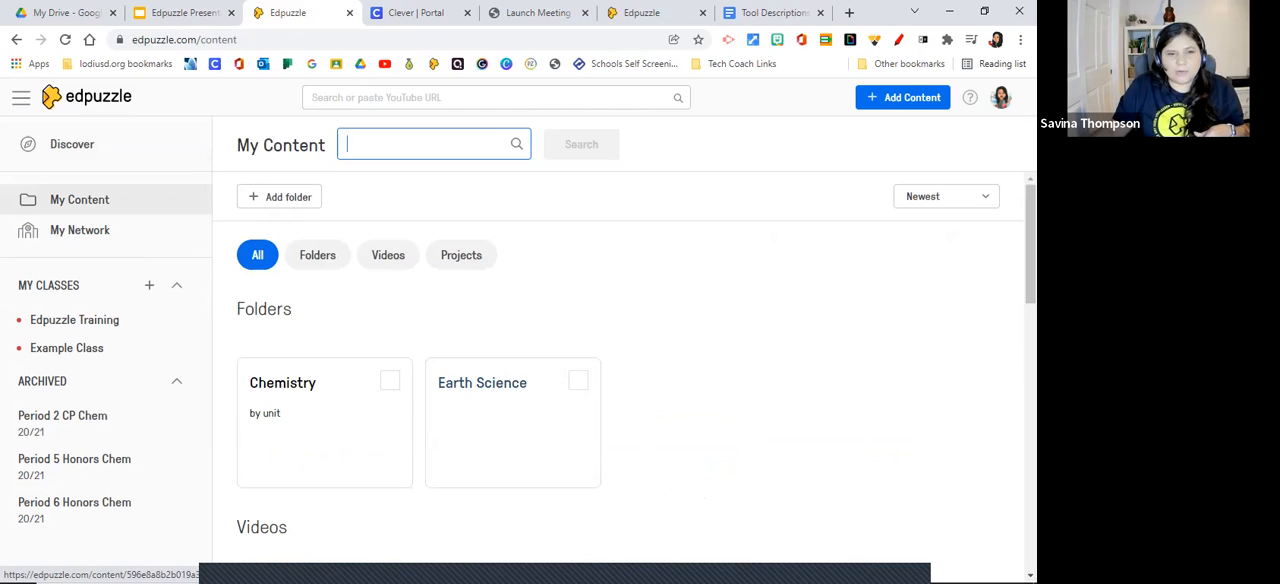
scroll(482, 400, down, 1)
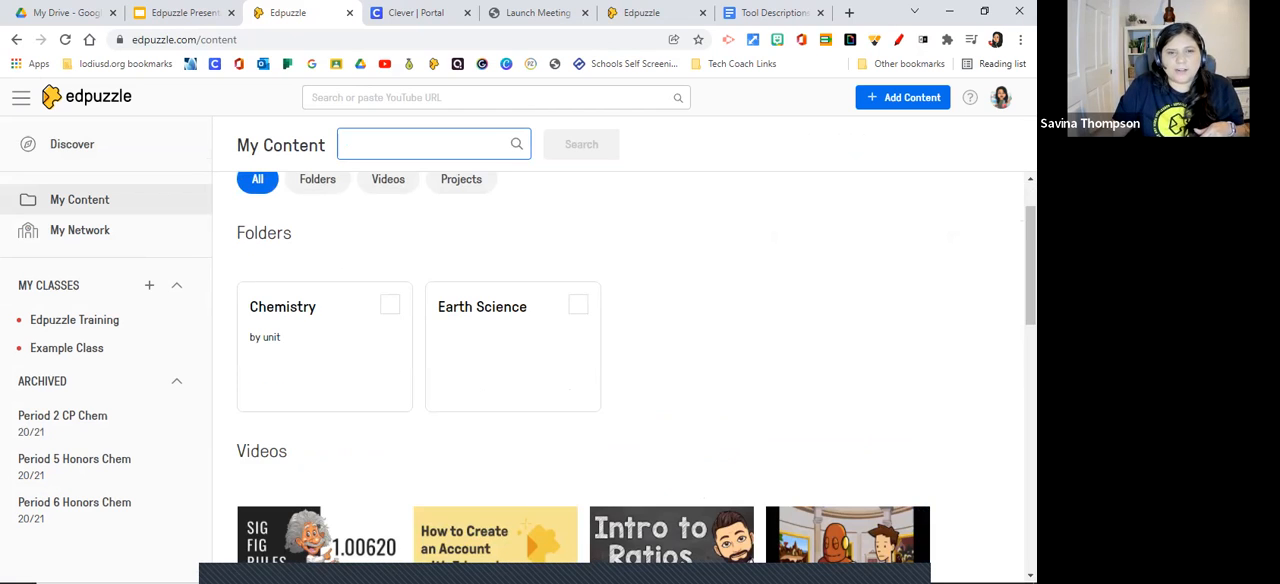
scroll(620, 380, down, 1)
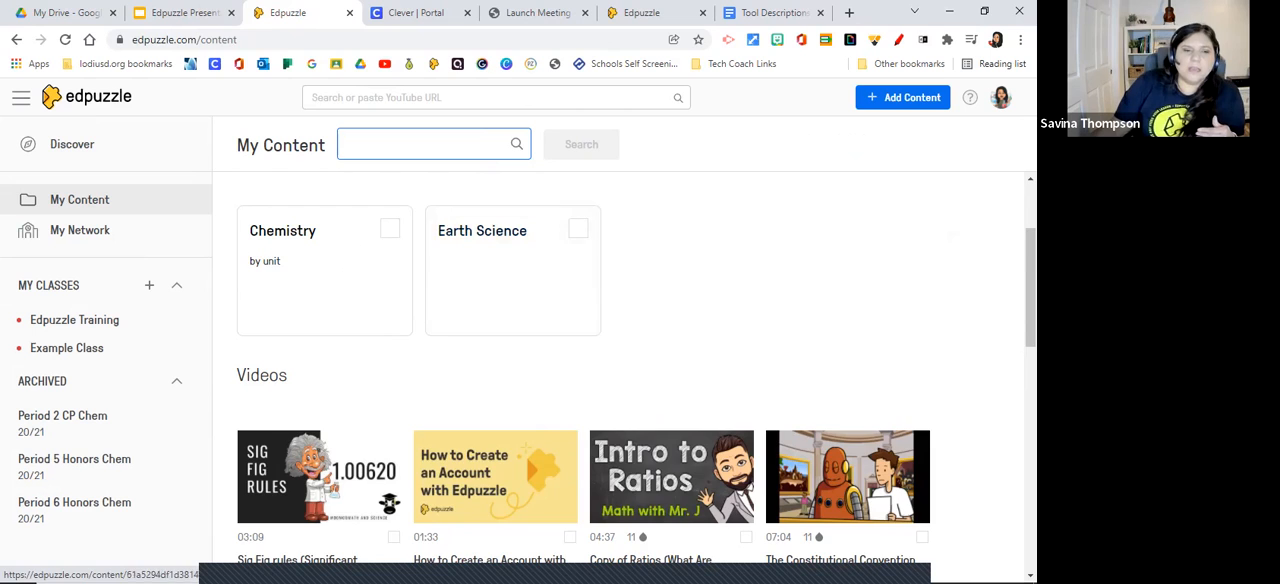
scroll(620, 380, down, 10)
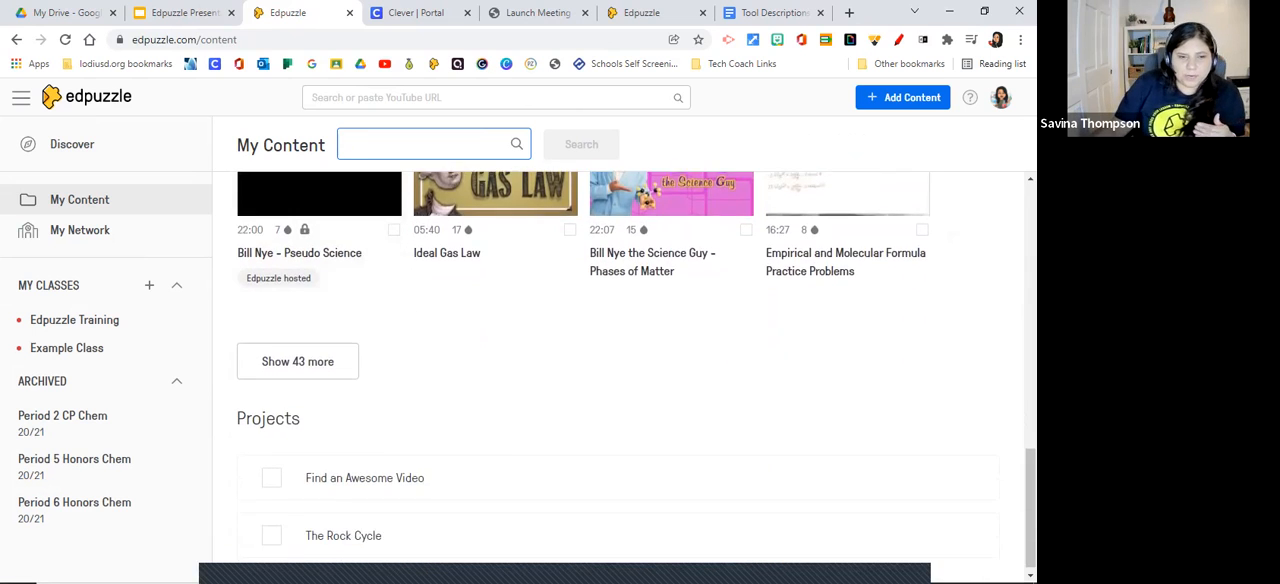
scroll(620, 380, up, 10)
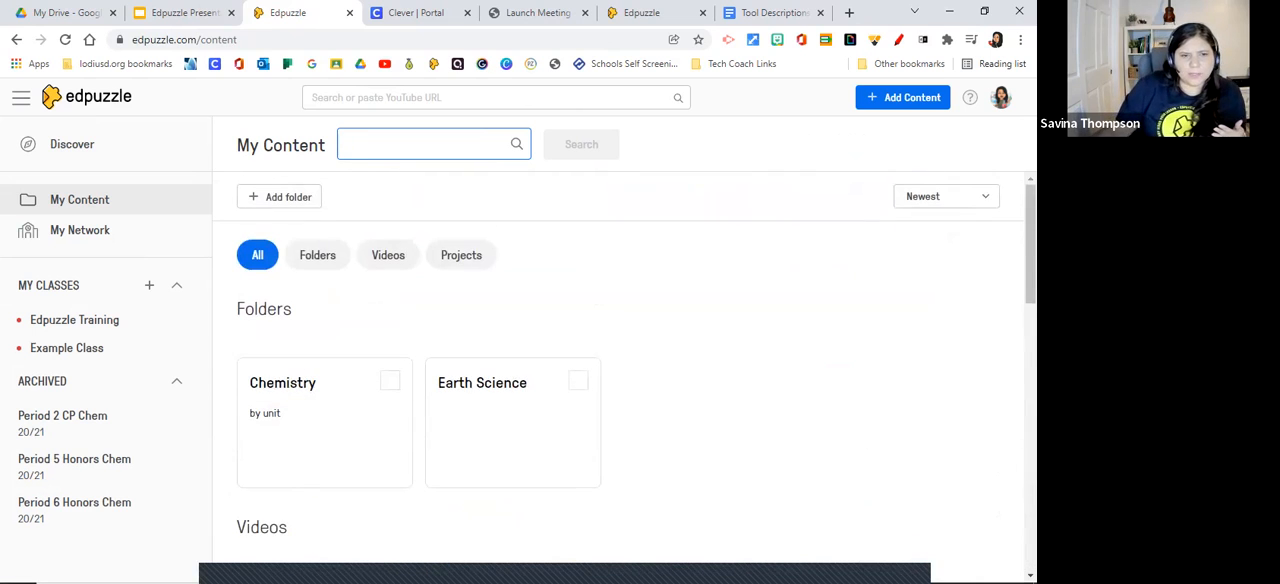
Filter My Content by folders, videos and projects in turn, and show all content again.
click(317, 255)
click(388, 255)
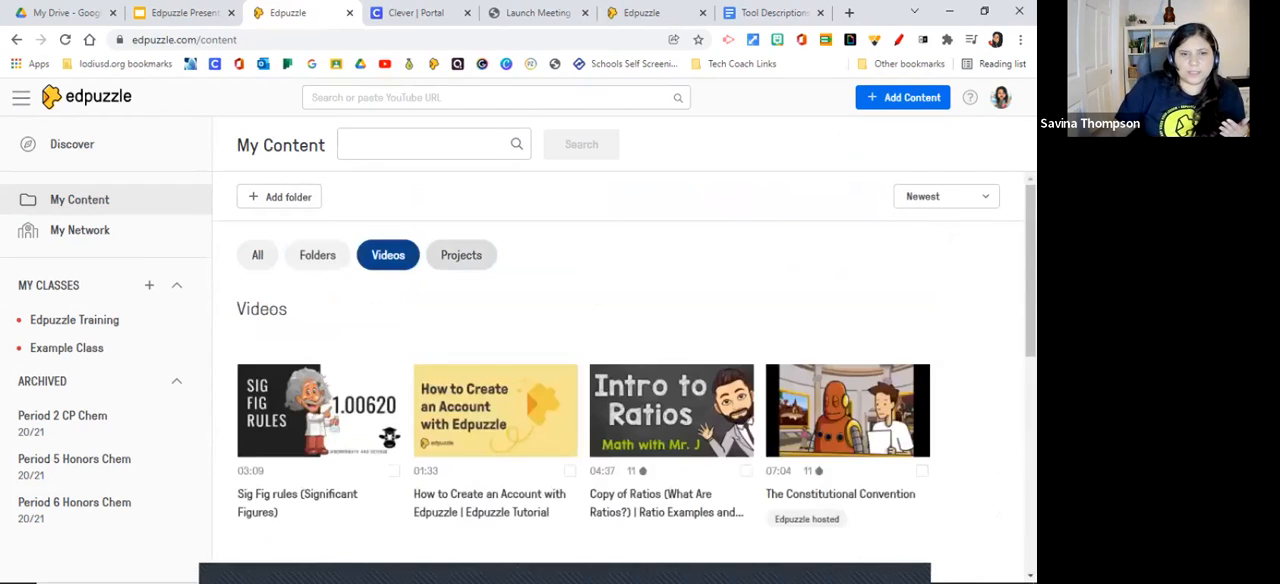
click(461, 255)
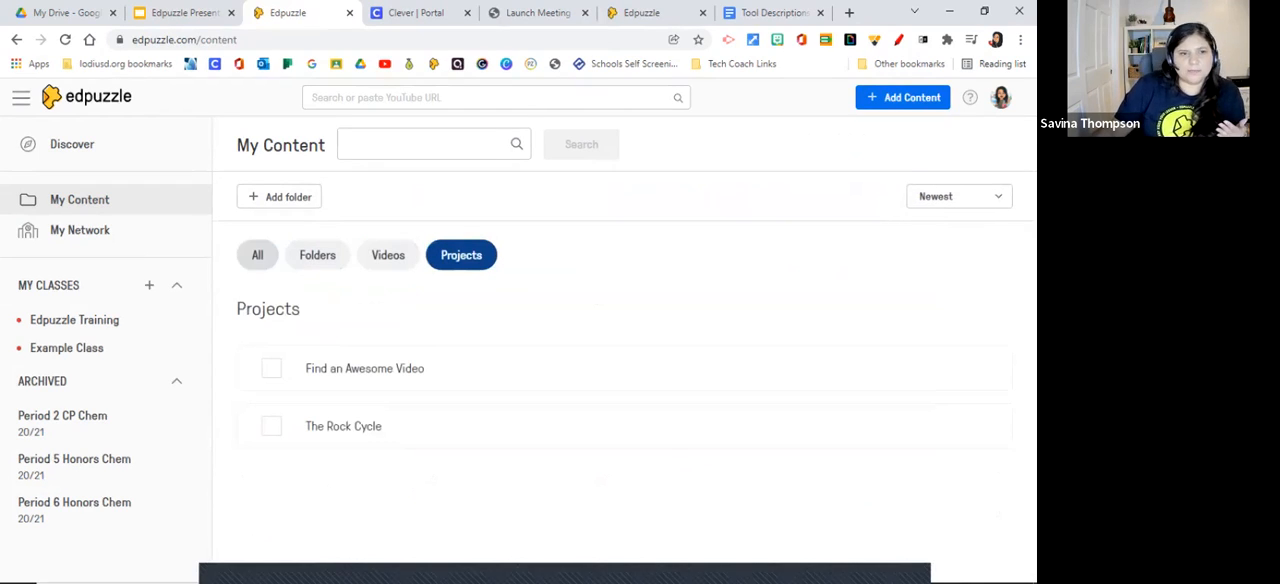
click(257, 255)
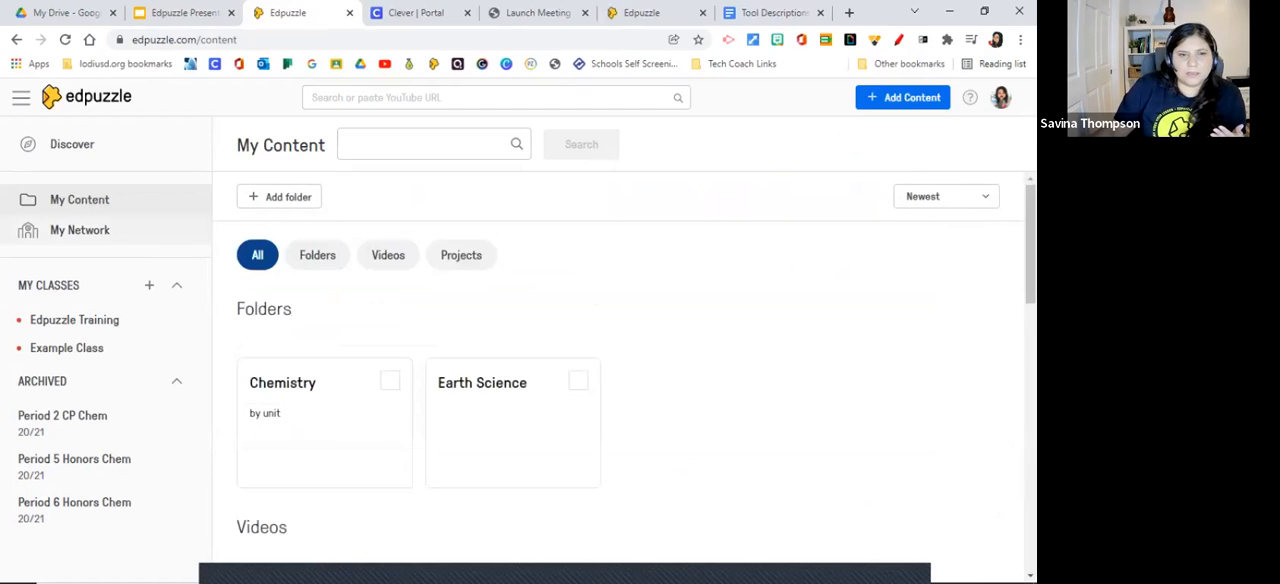
Look over the saved videos in My Content and open the Chemistry folder.
scroll(633, 368, down, 2)
scroll(636, 371, down, 1)
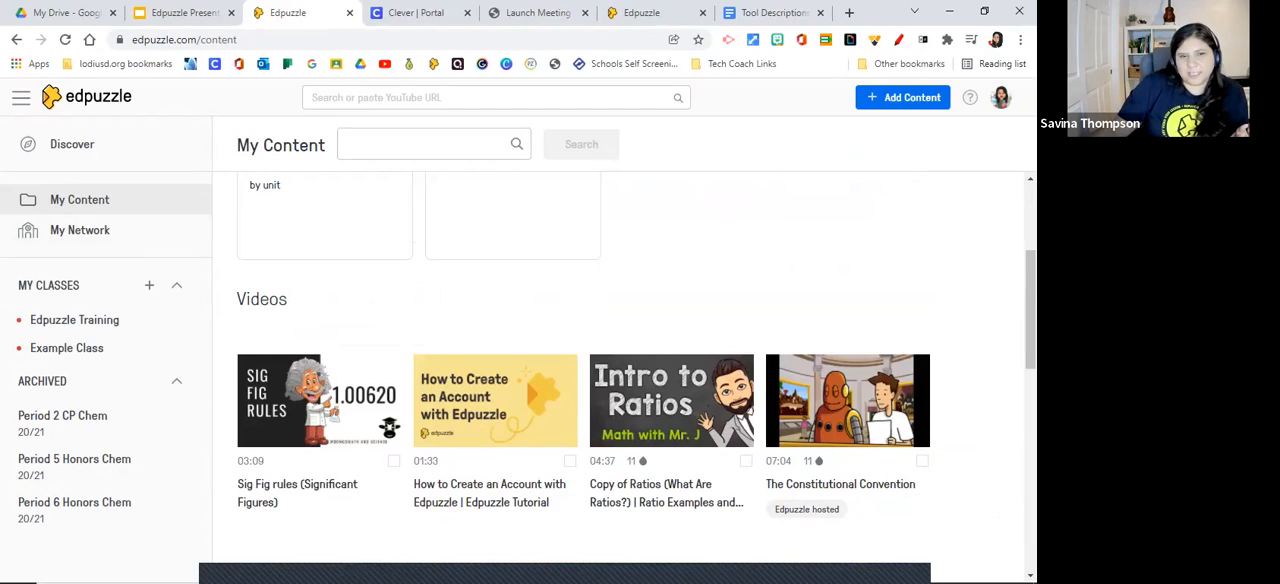
scroll(636, 371, up, 2)
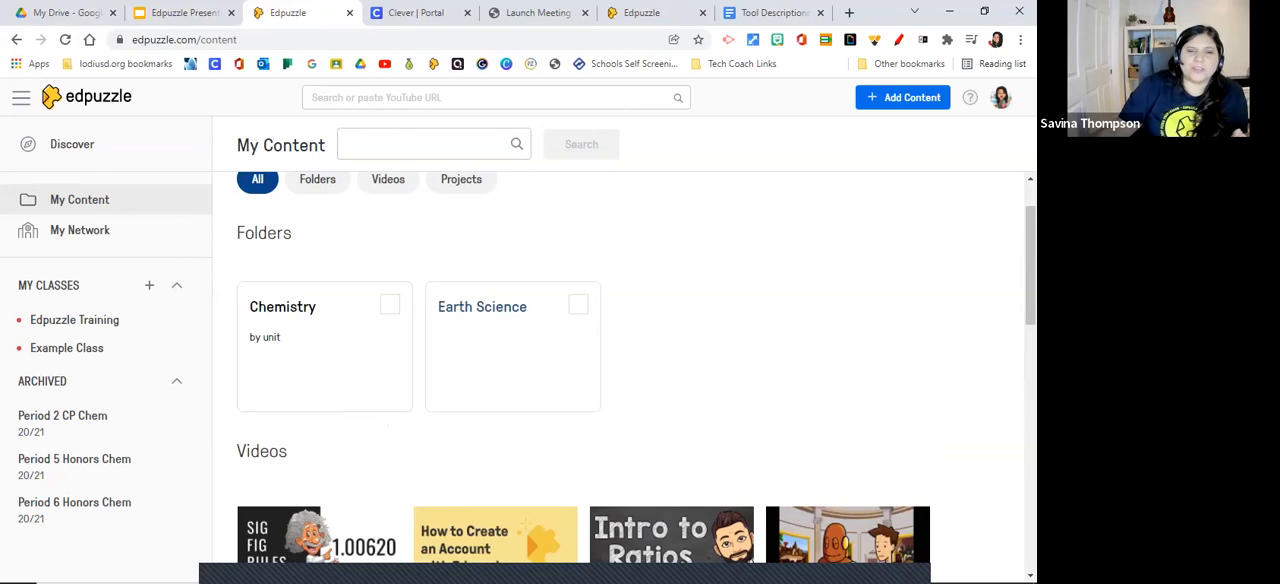
scroll(636, 371, up, 1)
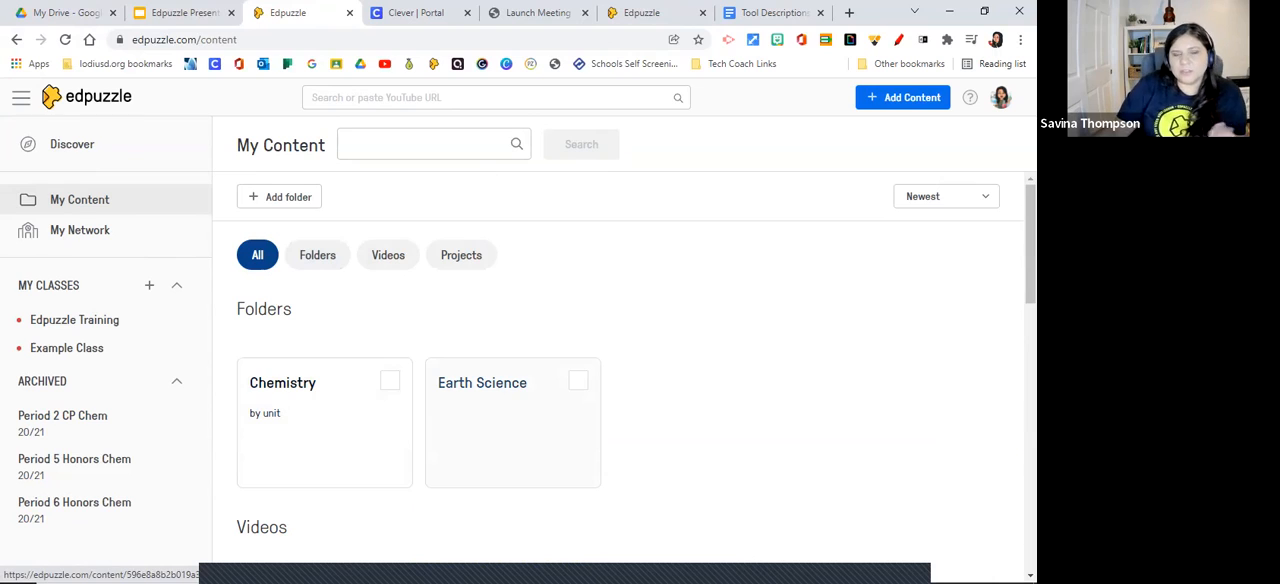
click(282, 383)
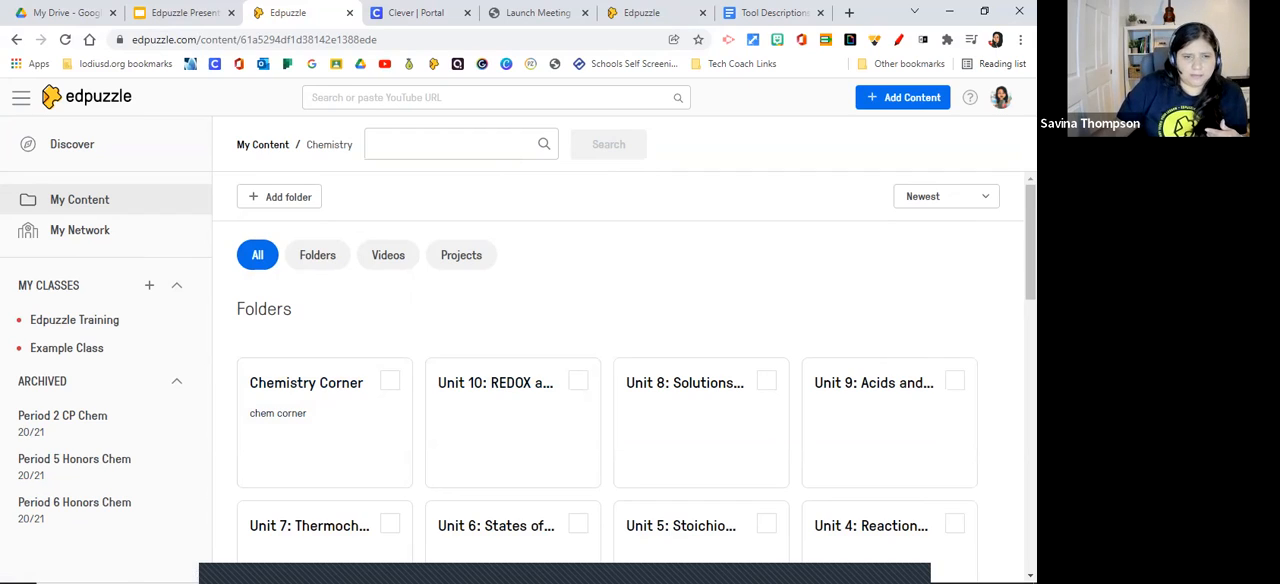
Find Tokay High School among the schools in My Network and open its page.
click(80, 230)
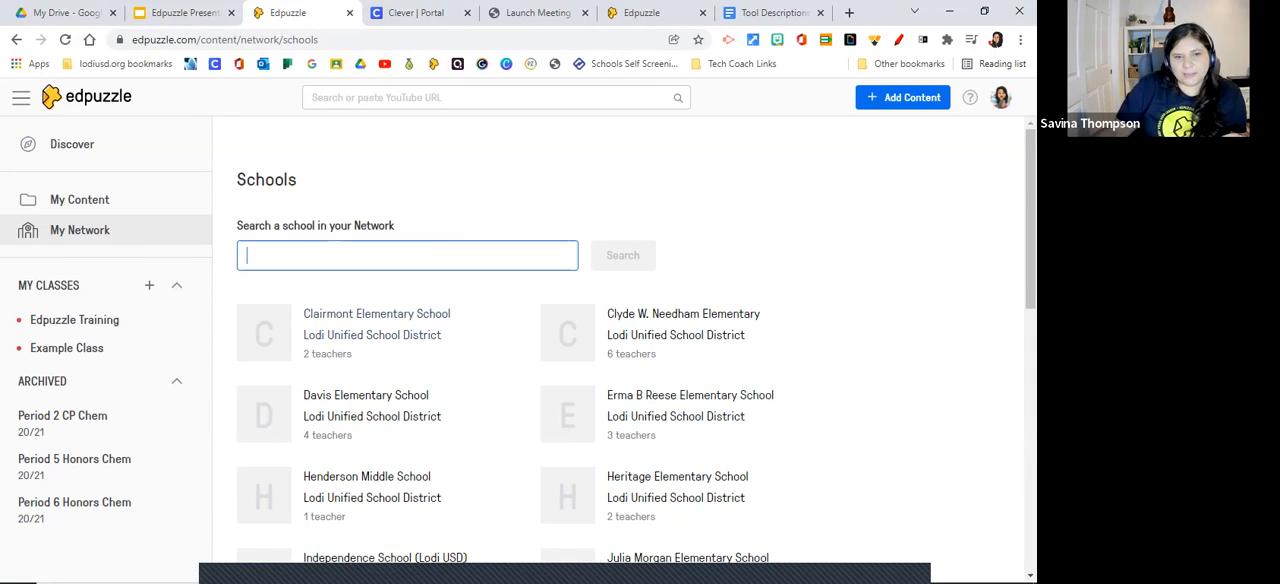
scroll(400, 330, down, 1)
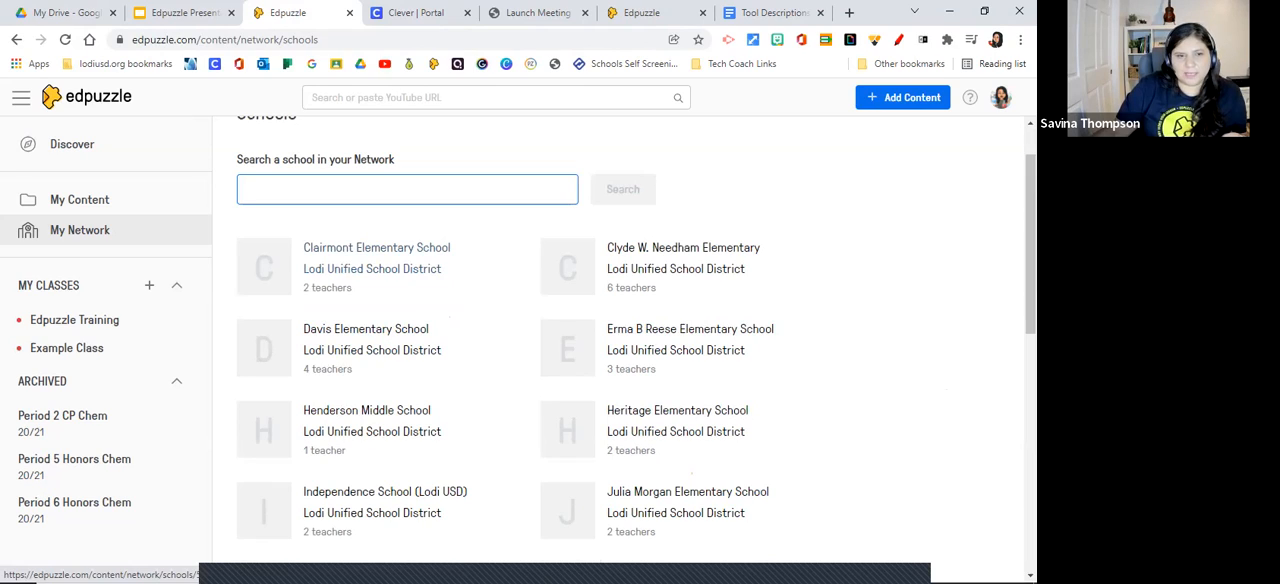
scroll(370, 325, down, 5)
click(360, 356)
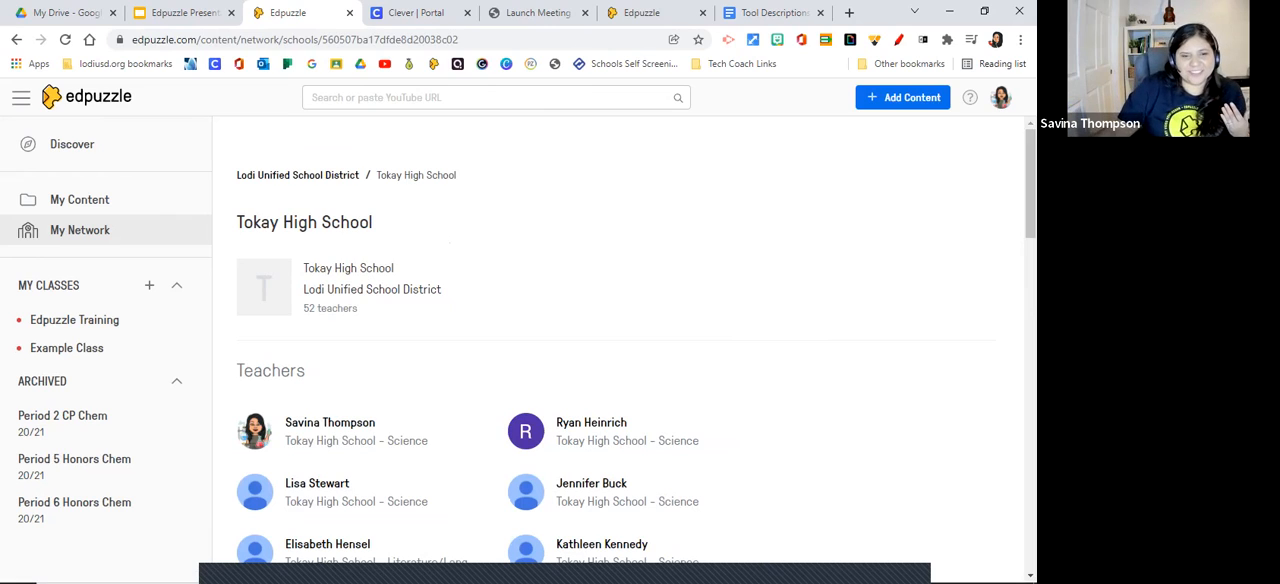
Open the first listed teacher's channel at Tokay High School and look through its videos.
scroll(330, 280, down, 2)
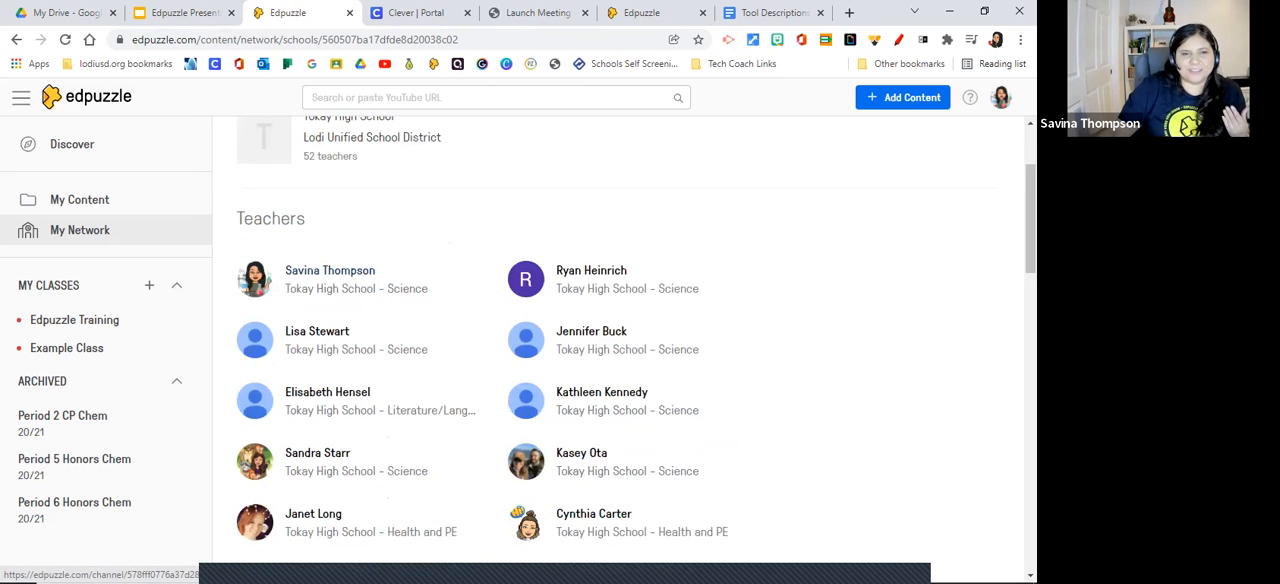
click(330, 272)
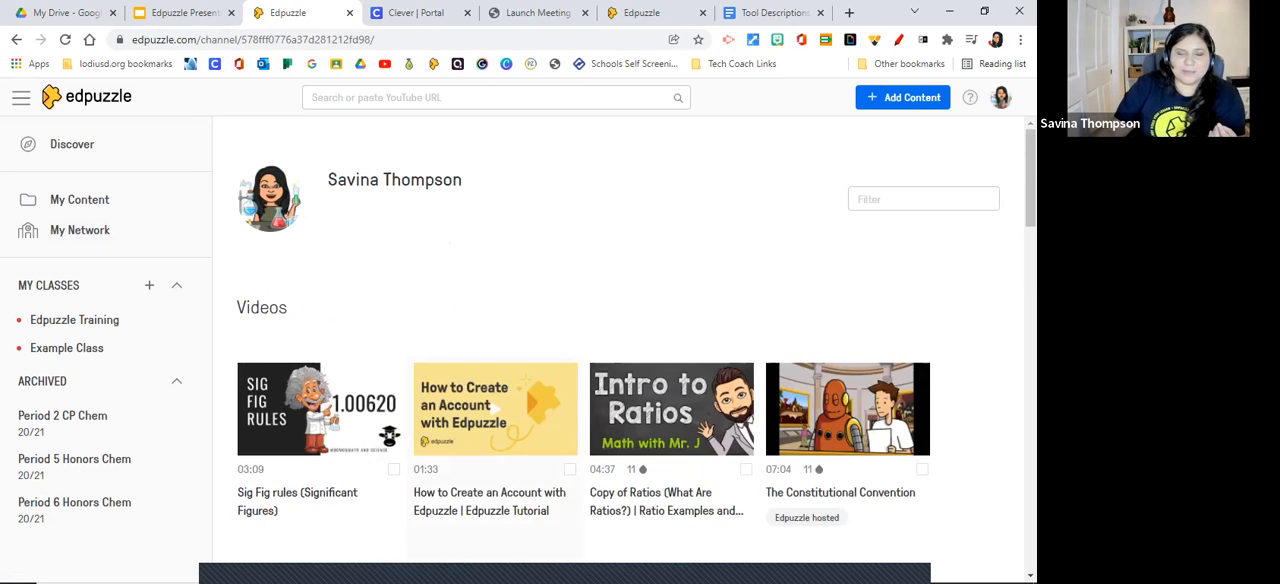
scroll(672, 260, down, 2)
scroll(671, 241, down, 8)
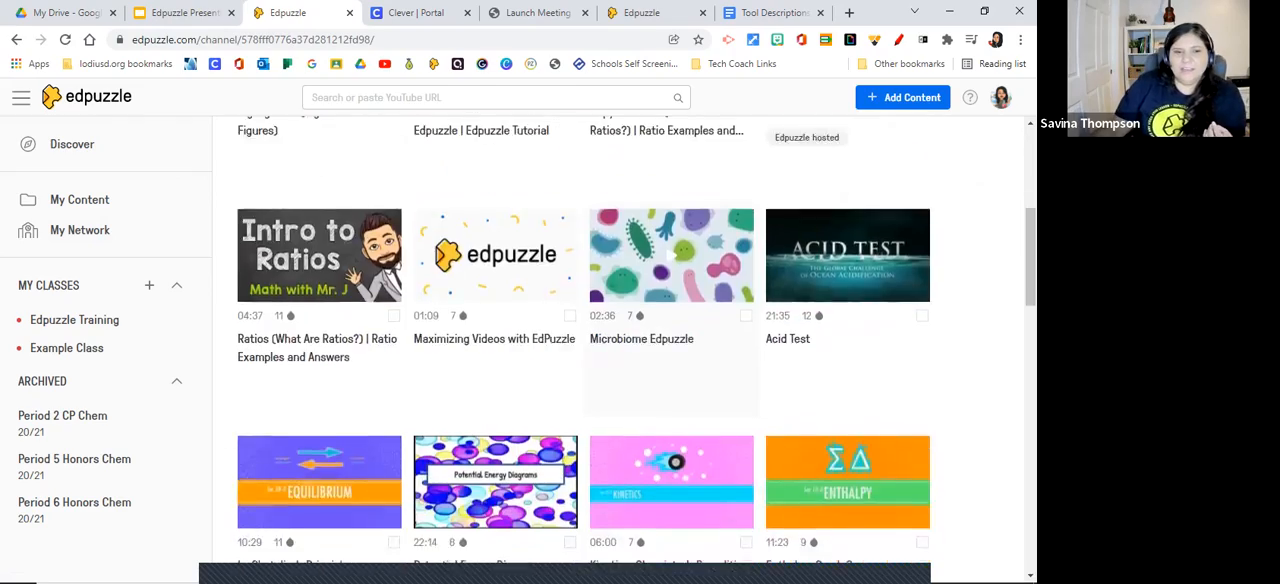
scroll(671, 171, down, 6)
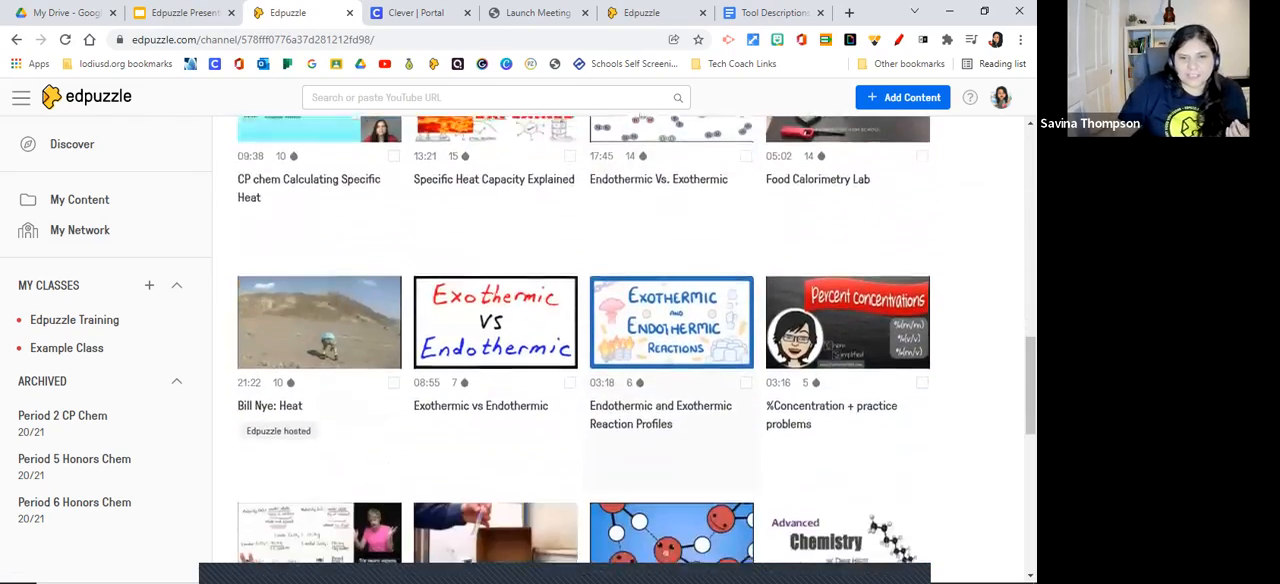
scroll(671, 330, down, 5)
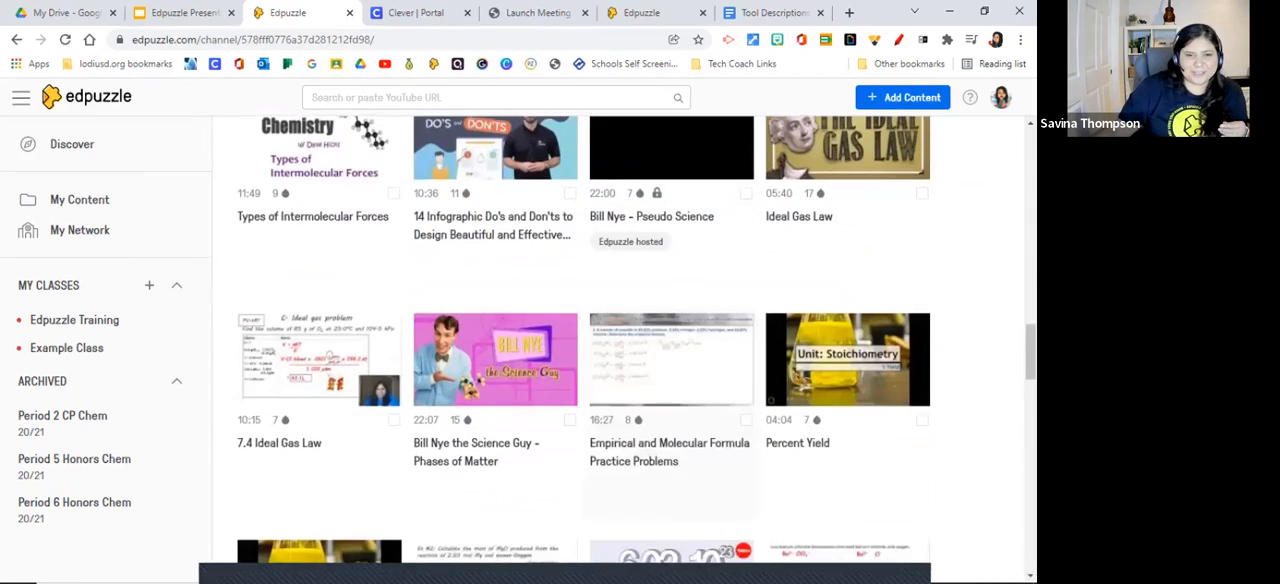
scroll(671, 330, down, 2)
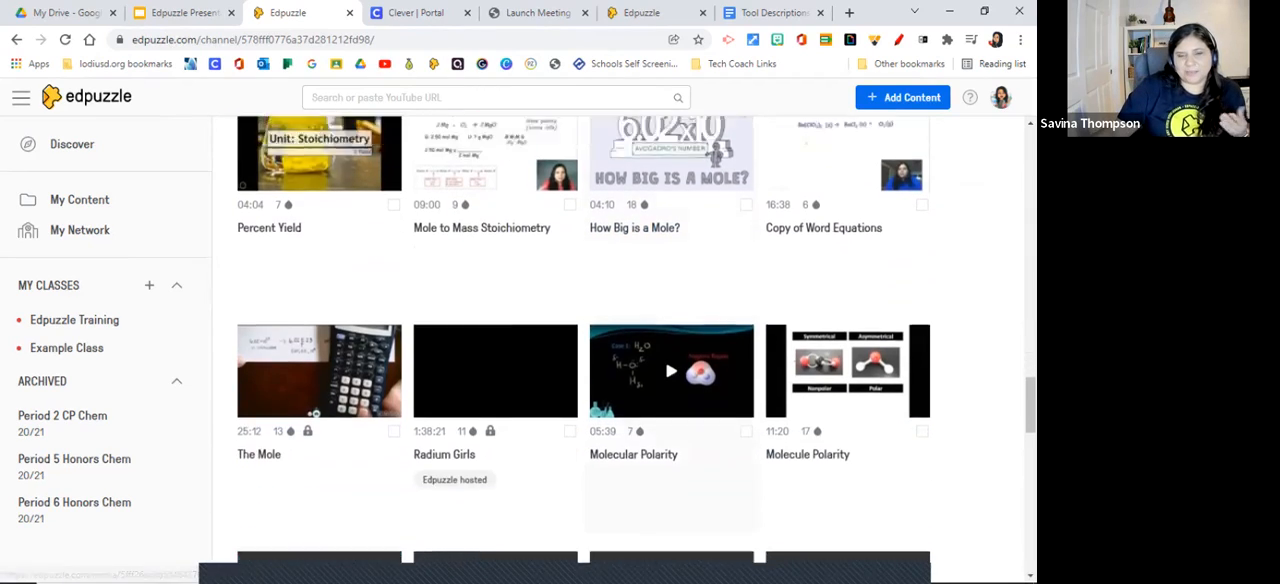
scroll(671, 330, up, 2)
scroll(671, 400, up, 10)
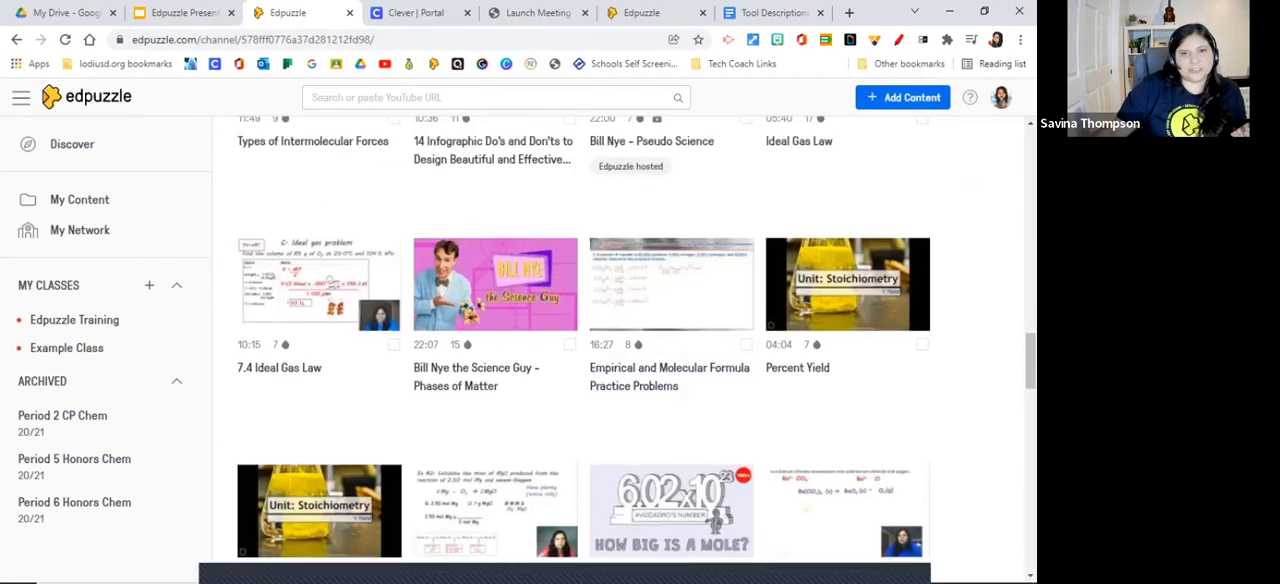
scroll(583, 340, up, 8)
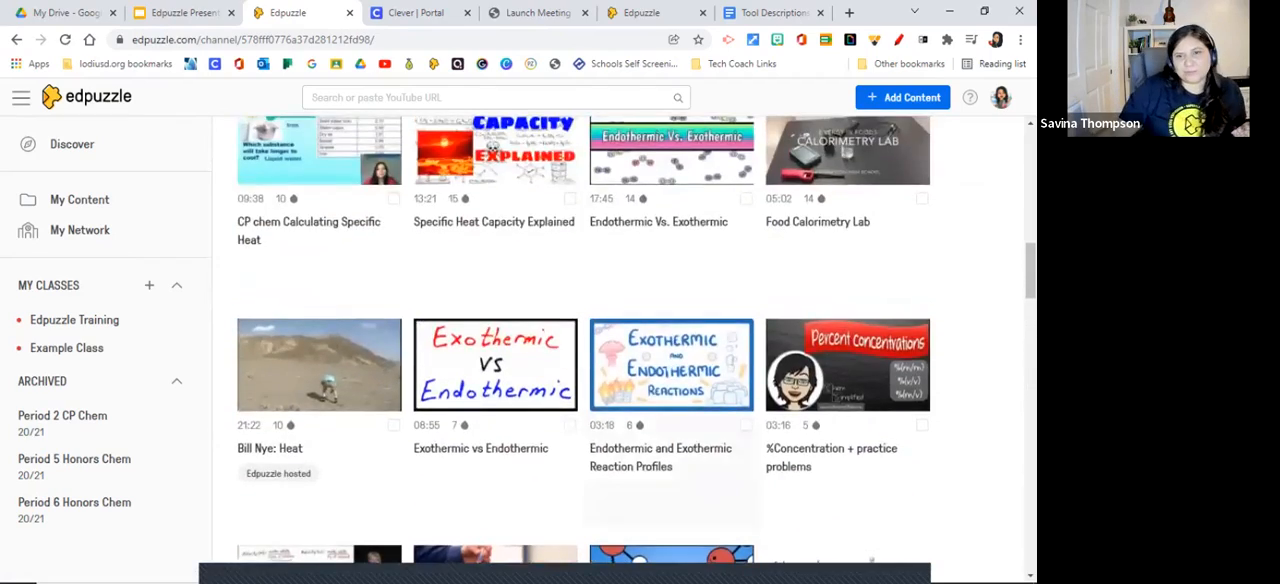
scroll(670, 410, up, 2)
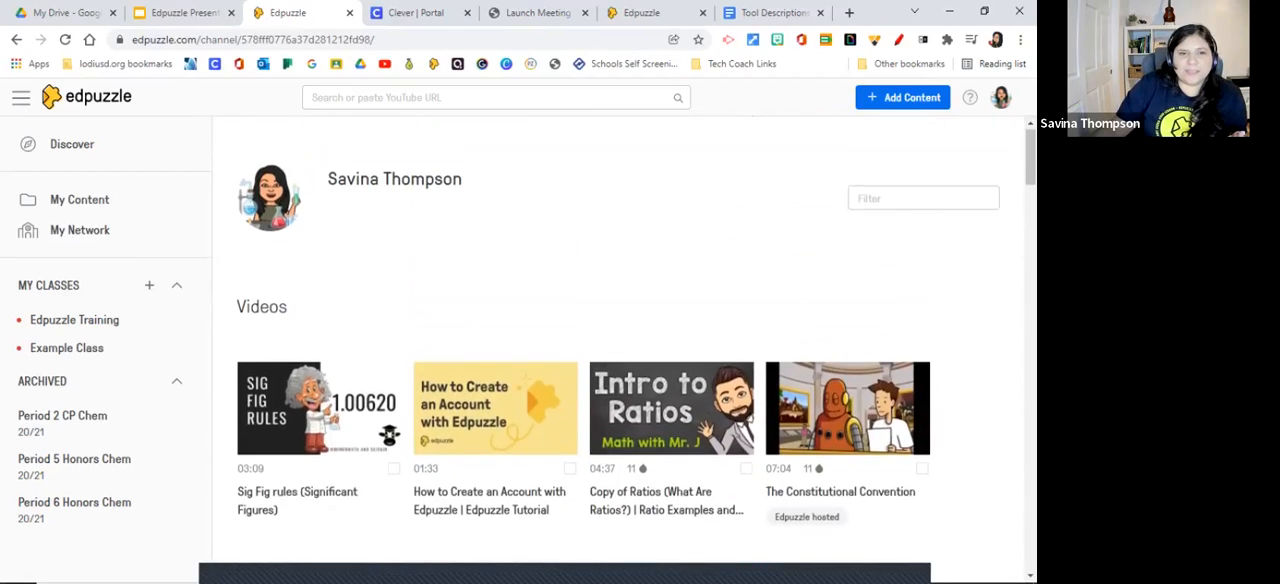
Look through the videos on the open teacher channel and return to its filter field above the video list.
scroll(669, 409, down, 10)
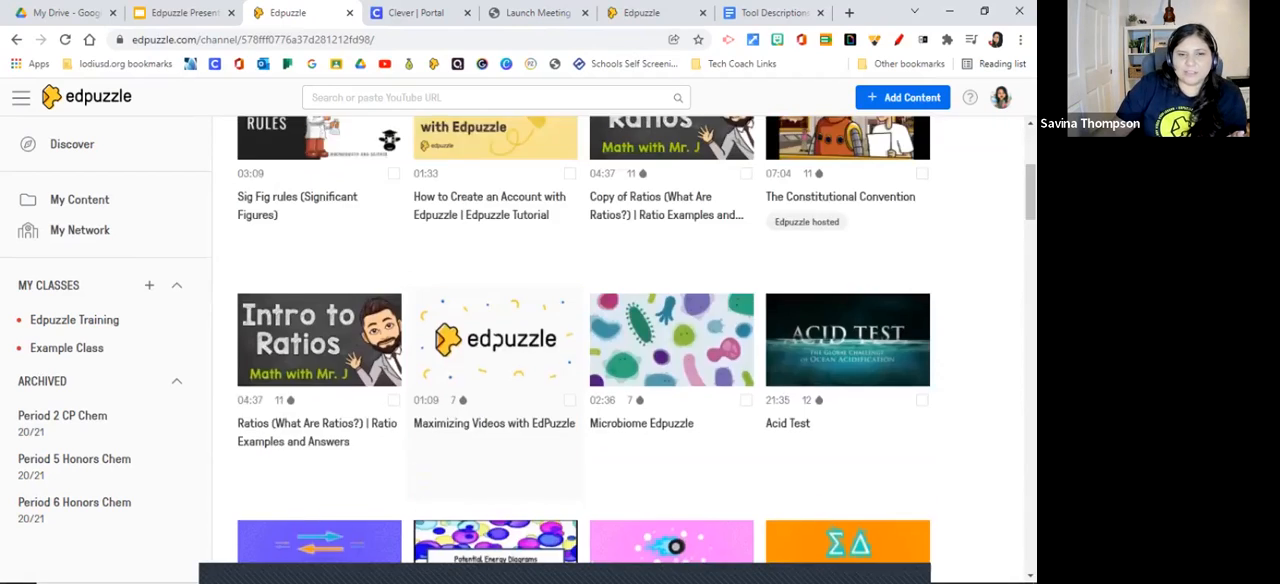
scroll(494, 244, down, 12)
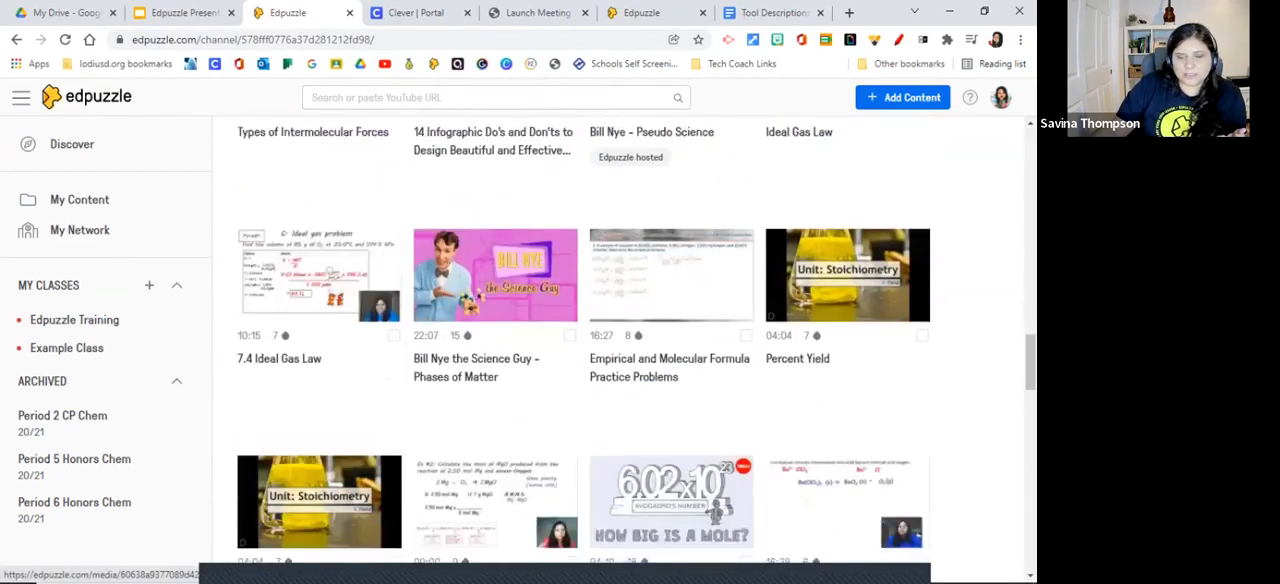
scroll(494, 244, down, 8)
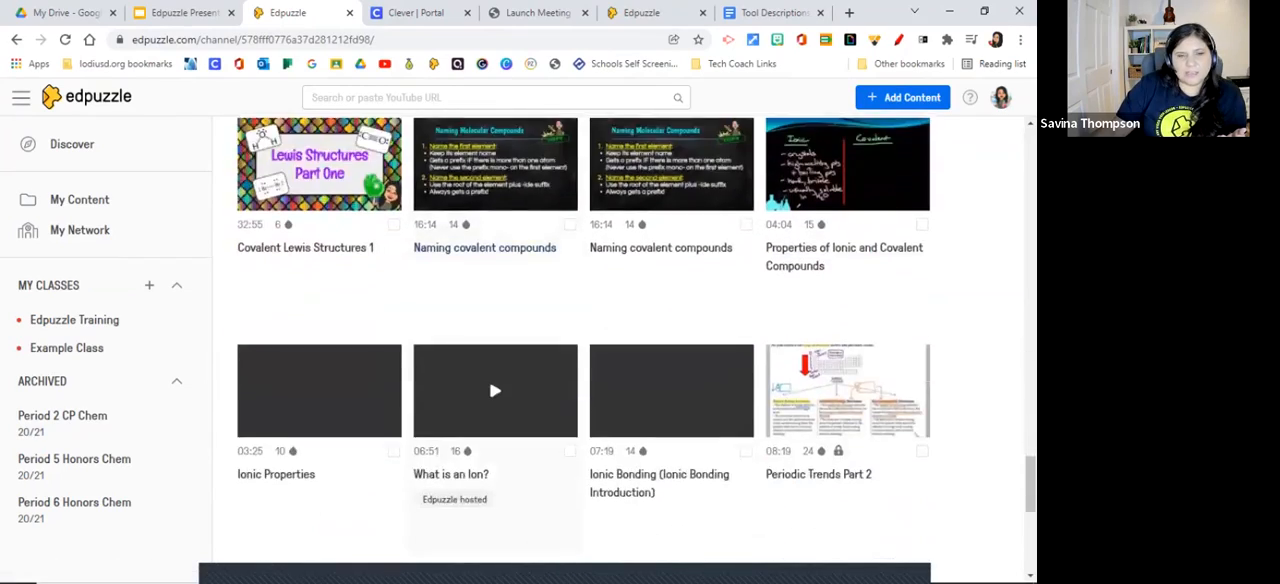
scroll(636, 340, down, 8)
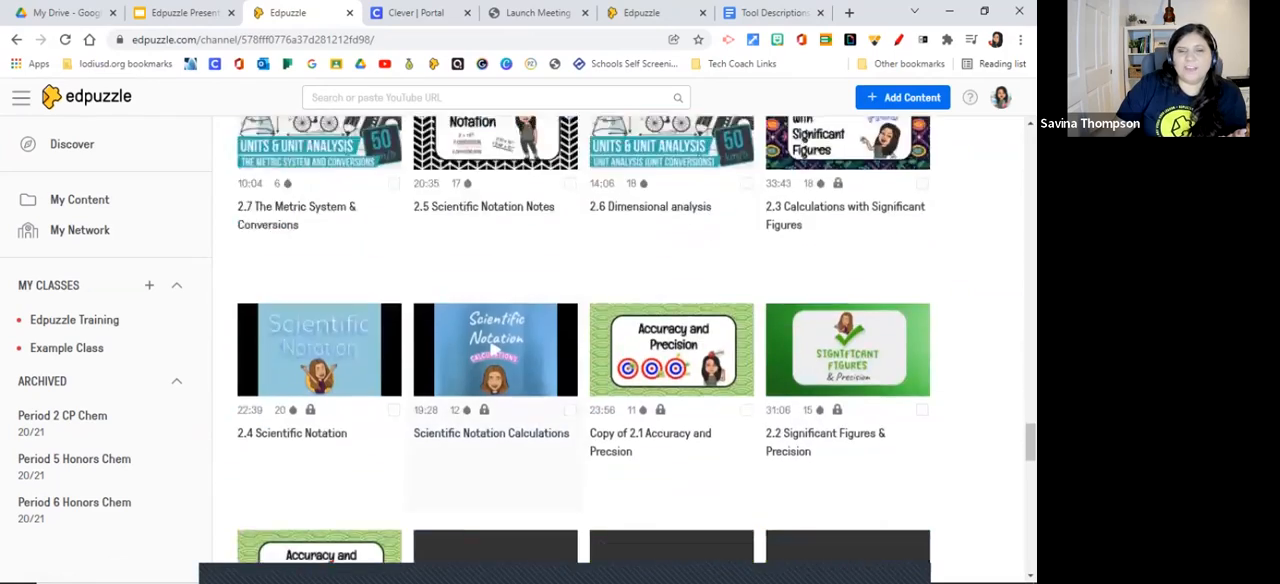
scroll(636, 340, down, 2)
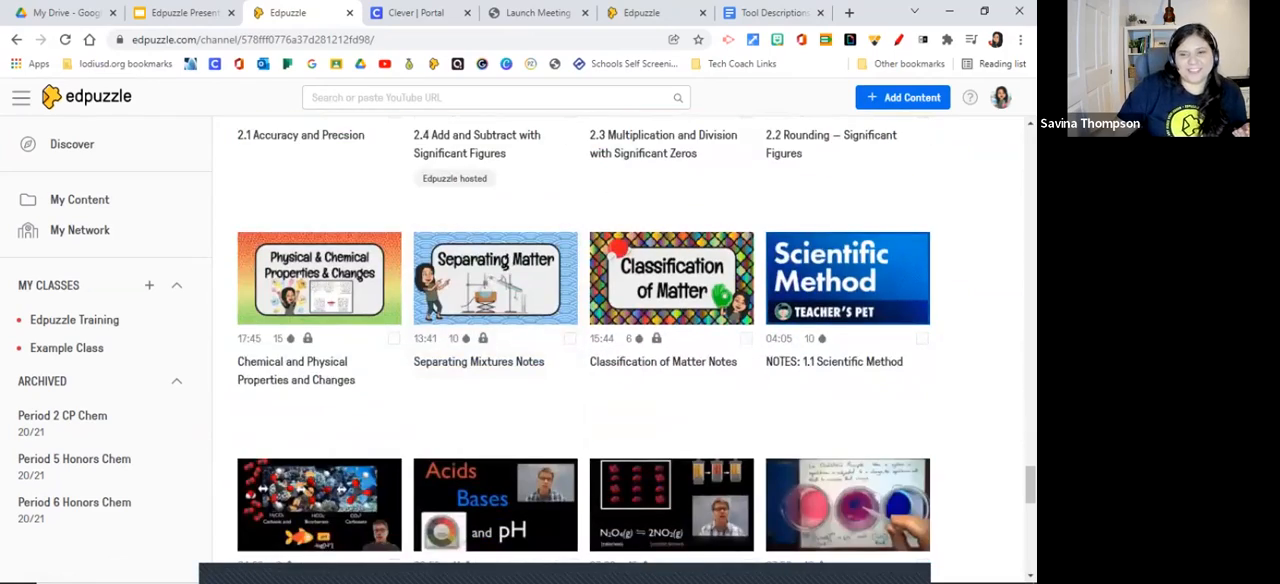
scroll(636, 340, up, 5)
drag(1030, 371, 1030, 147)
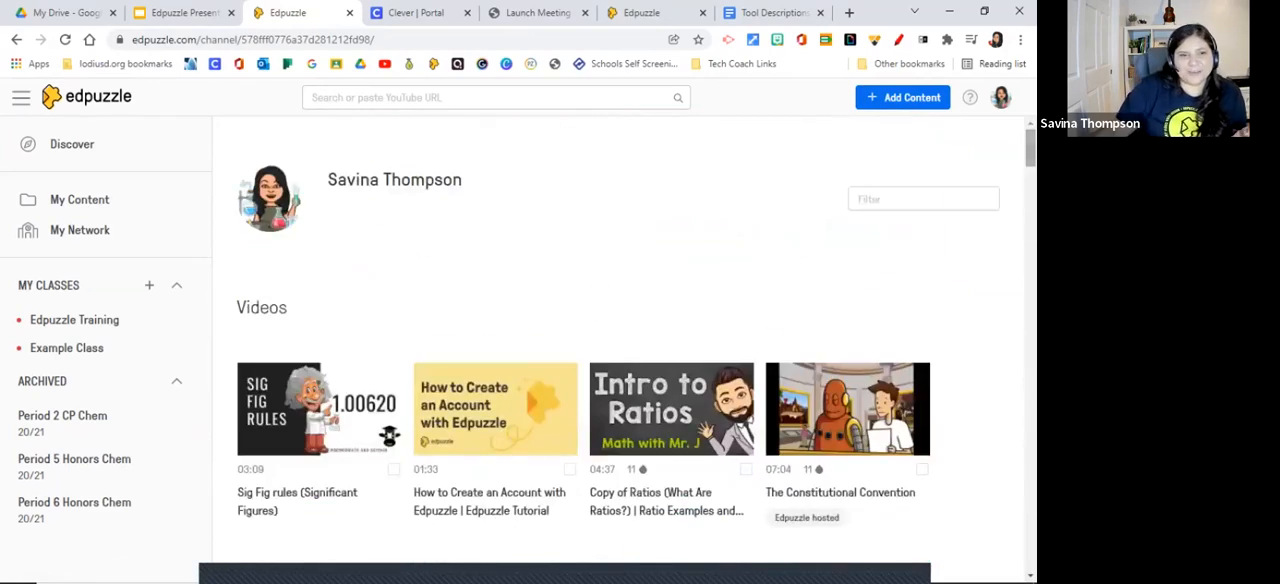
click(924, 199)
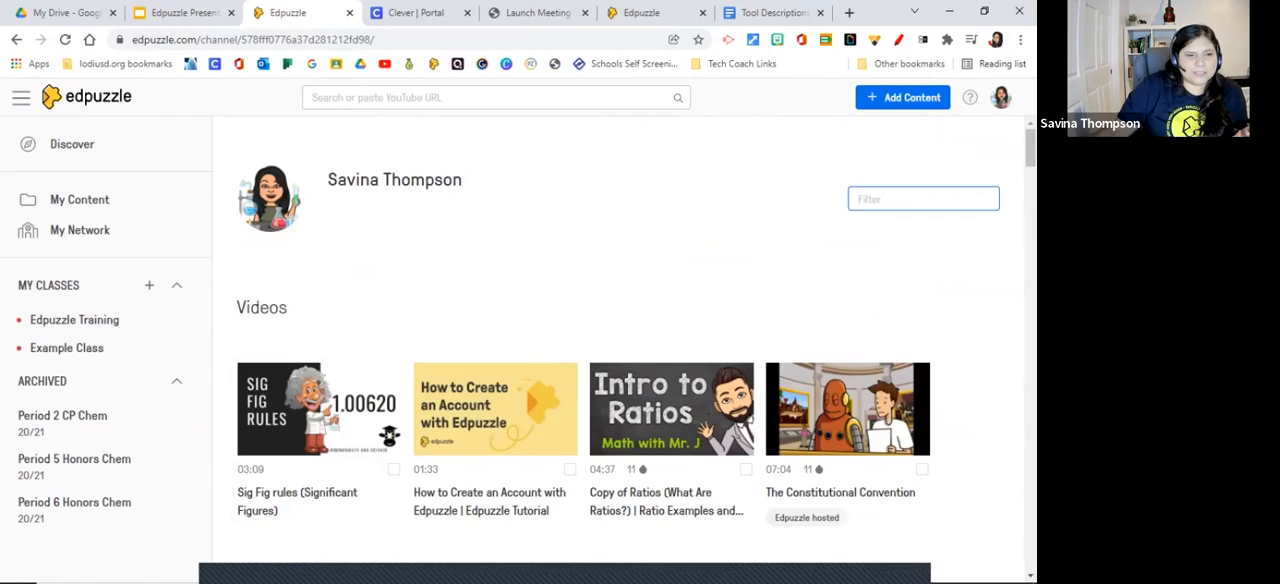
Revisit the My Network schools list and the Discover page, and collapse and expand the side menu there.
click(80, 230)
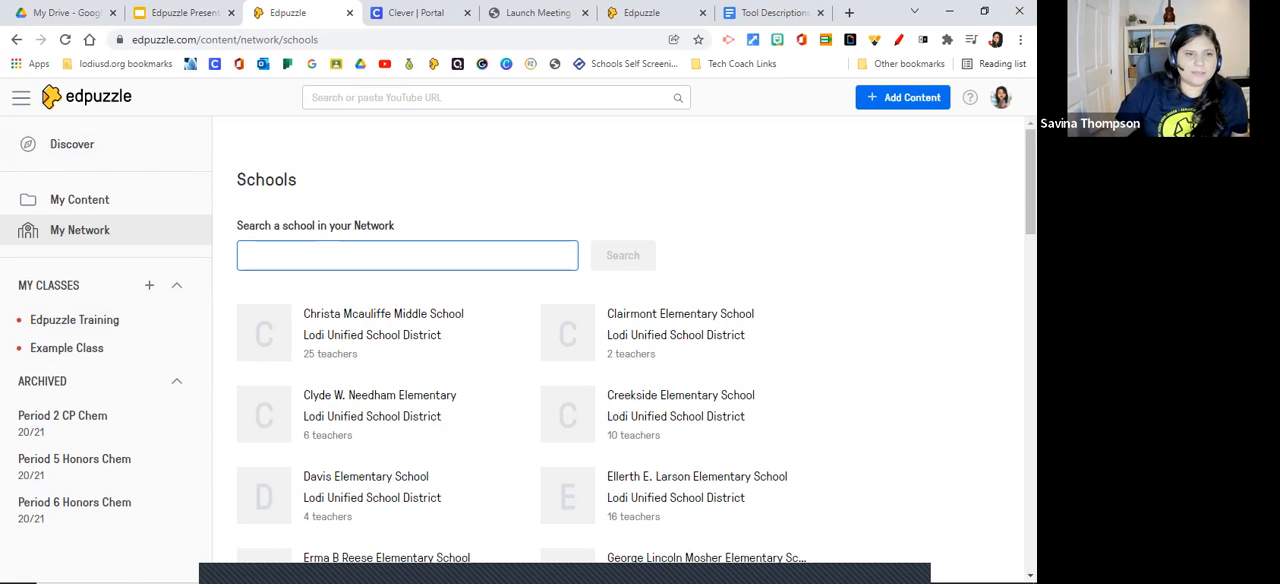
click(72, 144)
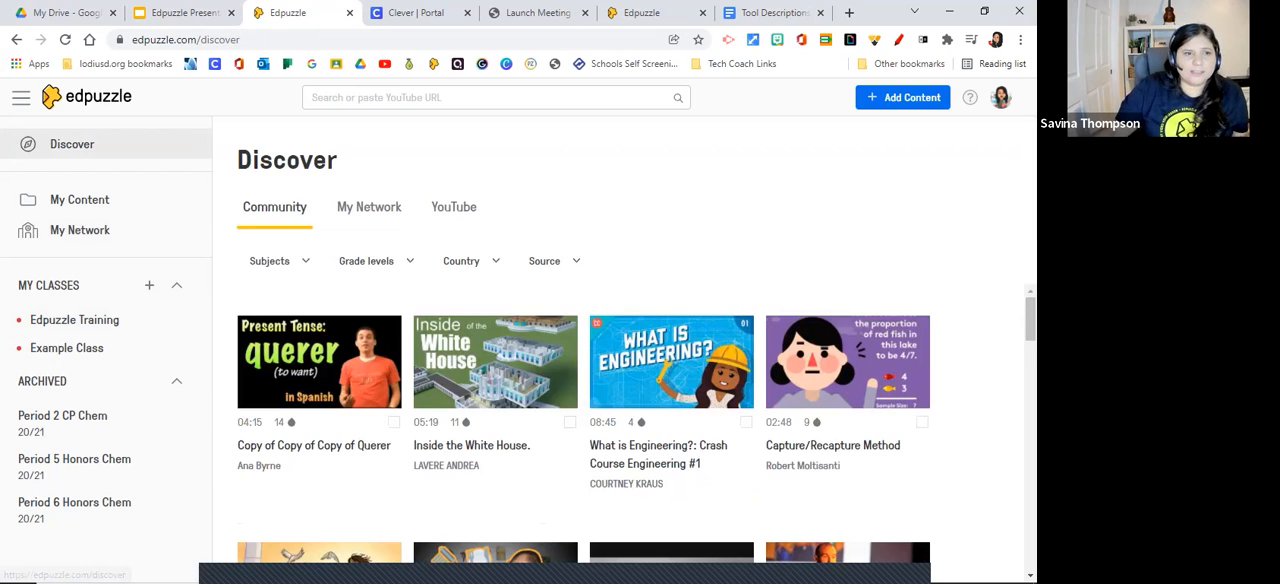
click(21, 98)
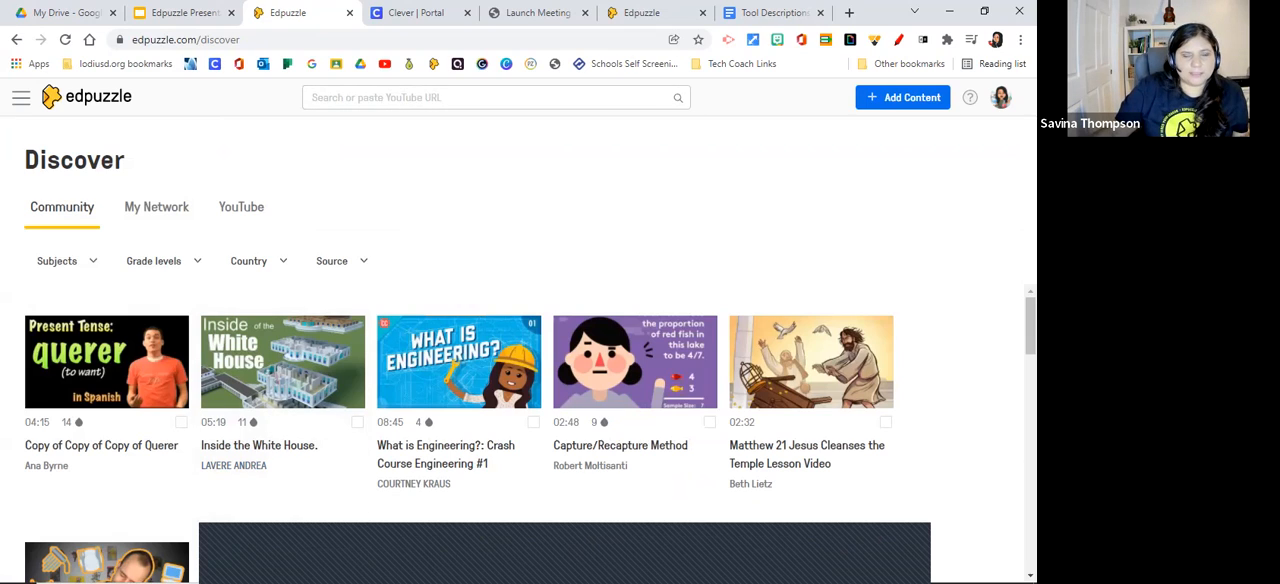
click(21, 98)
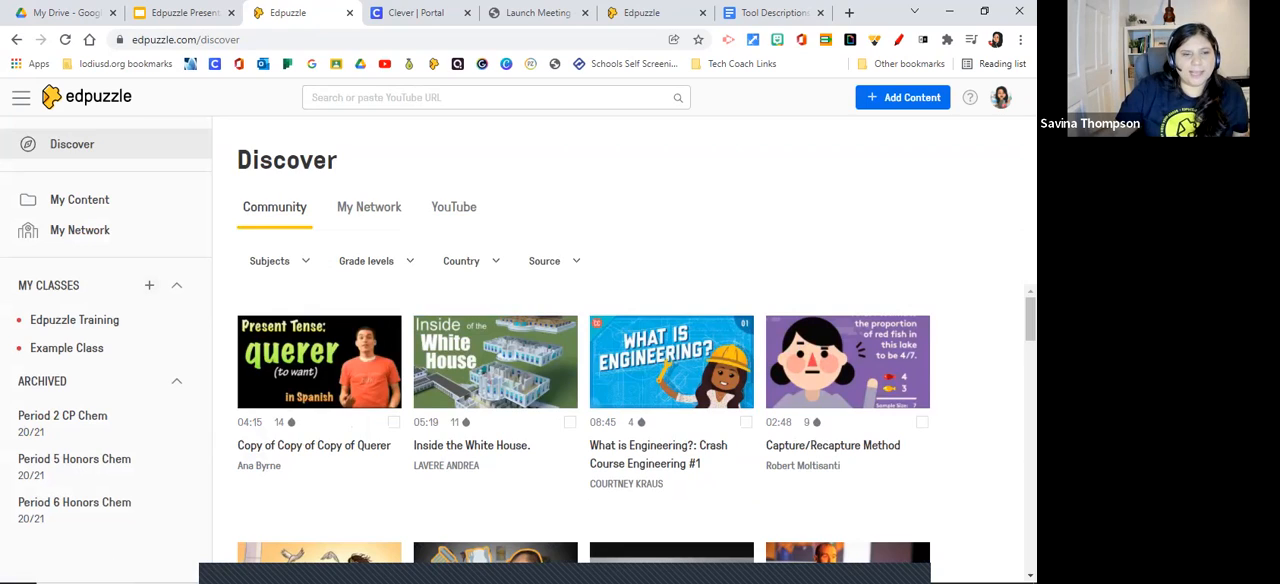
Start adding a new class from Google Classroom and look over the classes offered for import.
click(149, 285)
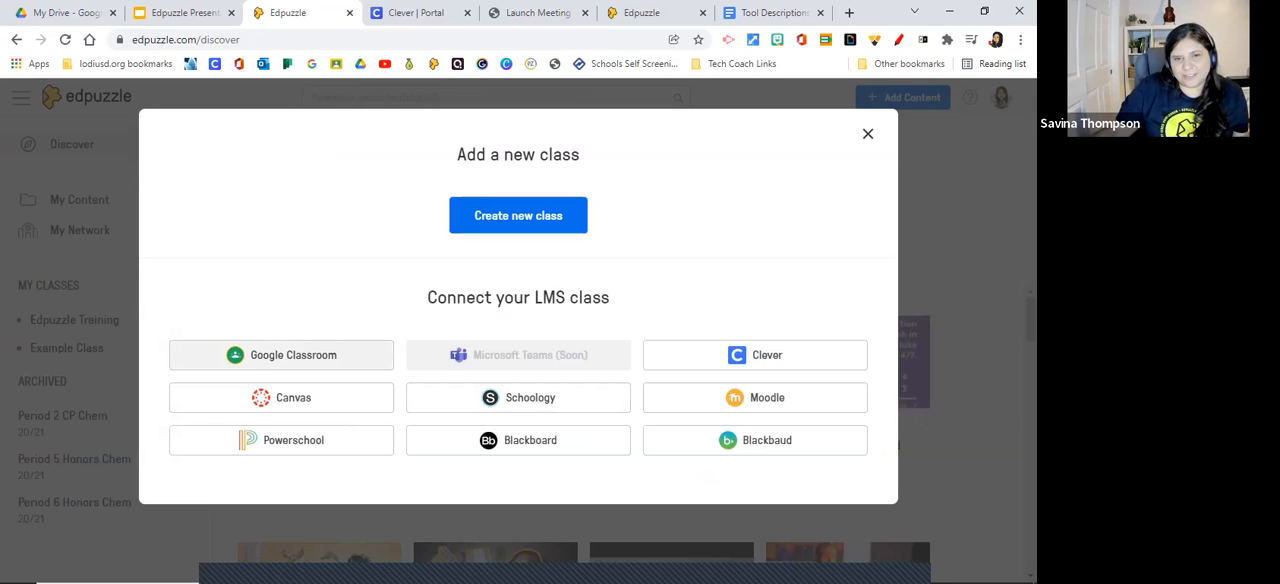
click(281, 355)
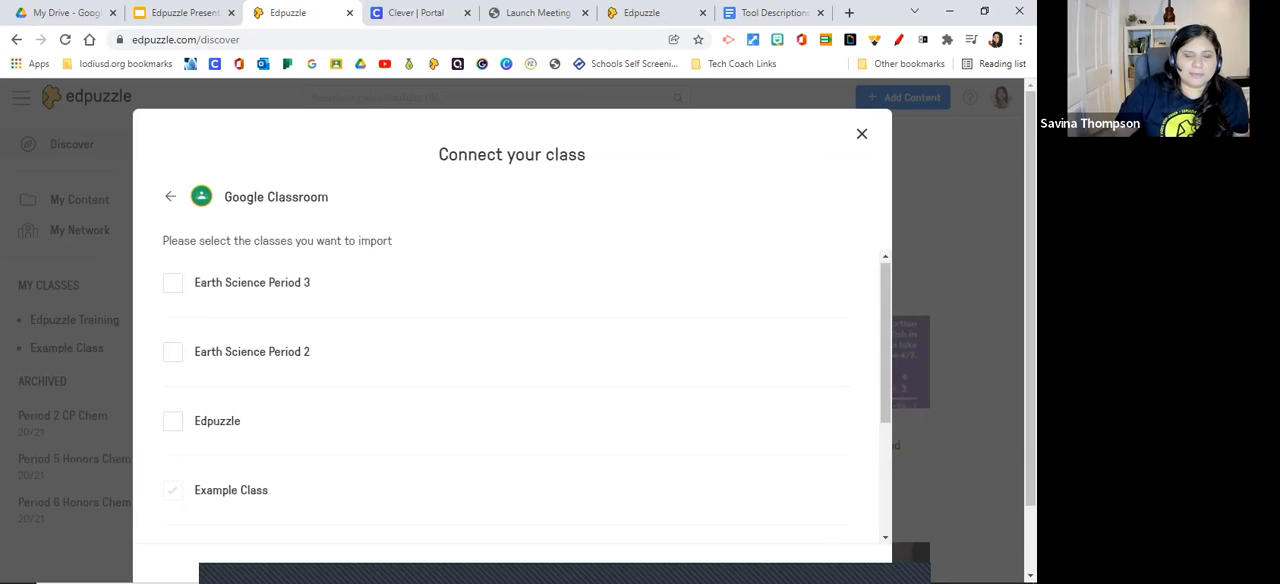
scroll(527, 399, down, 1)
scroll(527, 399, up, 1)
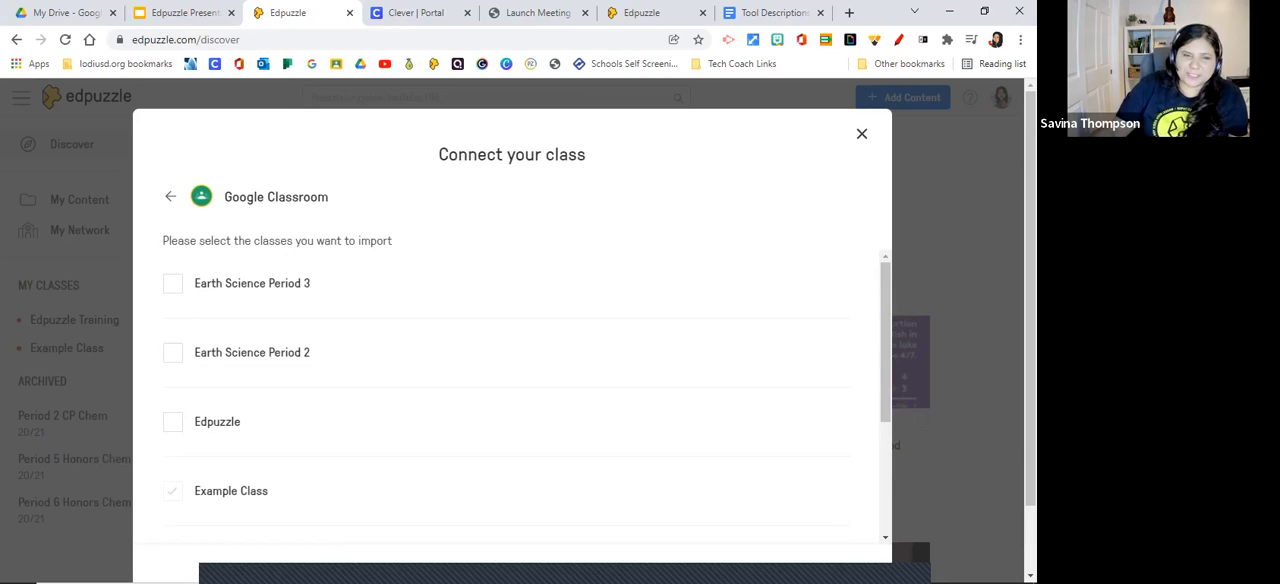
scroll(510, 400, down, 3)
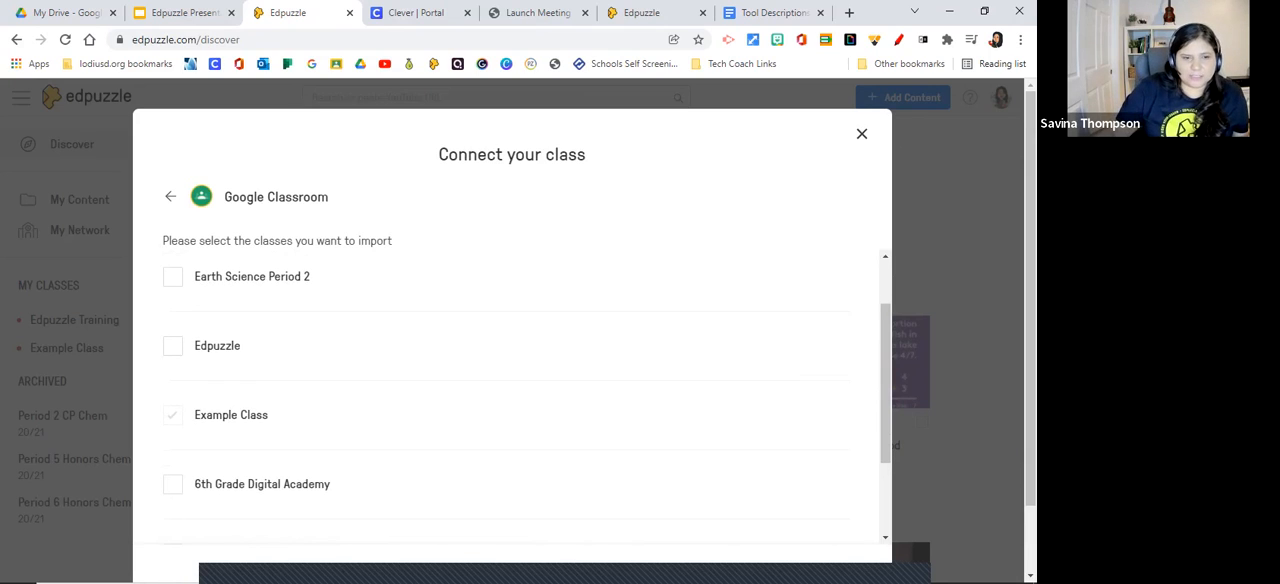
scroll(510, 400, down, 5)
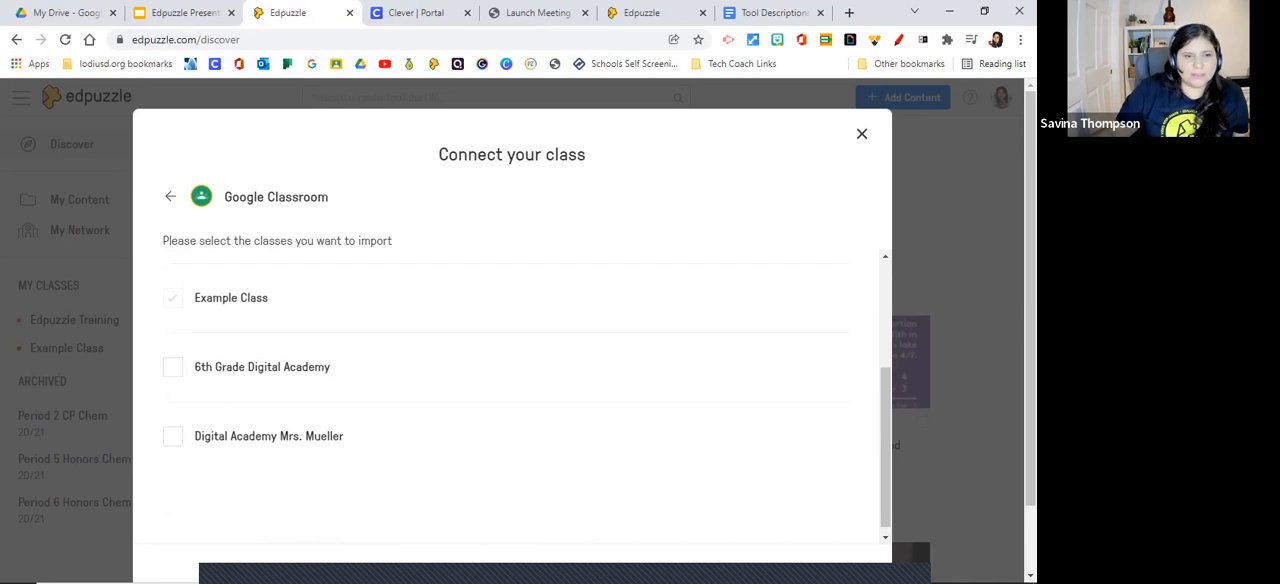
scroll(510, 400, up, 5)
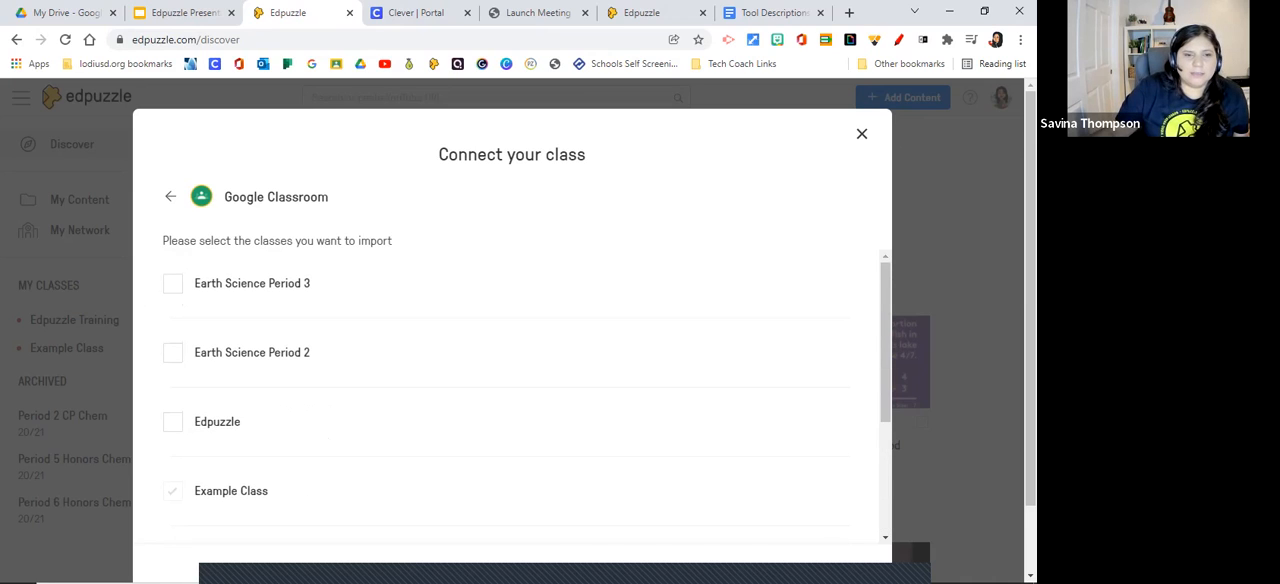
Import the Earth Science Period 3 class from Google Classroom with grade level 9th grade and subject Science.
click(173, 284)
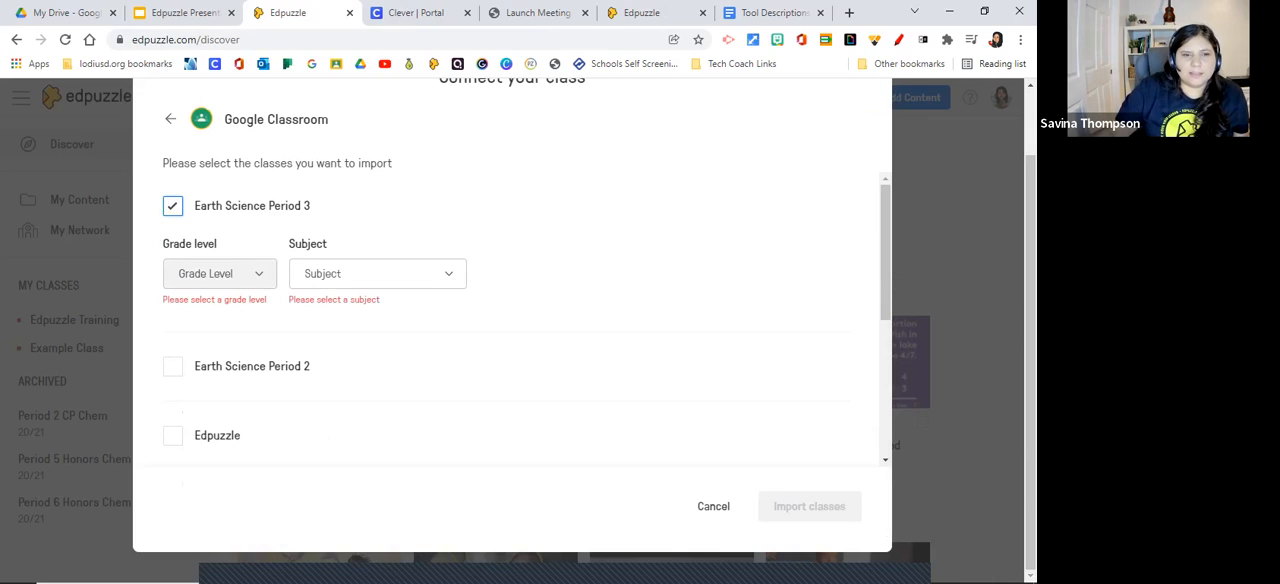
click(220, 273)
click(231, 330)
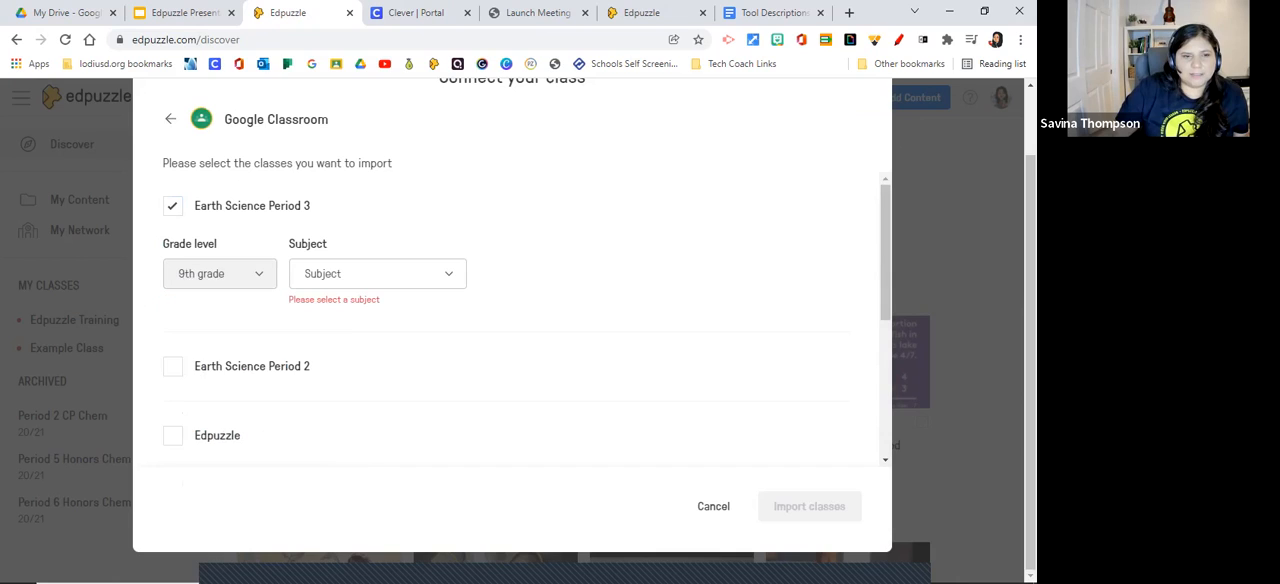
click(378, 274)
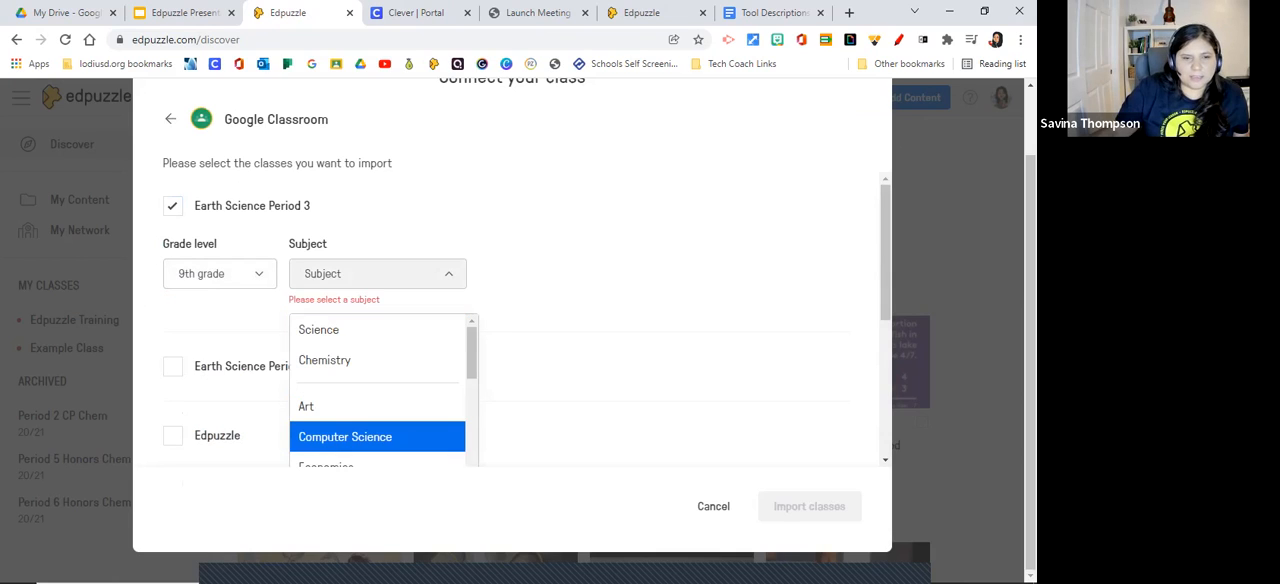
scroll(378, 436, down, 2)
scroll(378, 430, down, 2)
scroll(378, 410, up, 2)
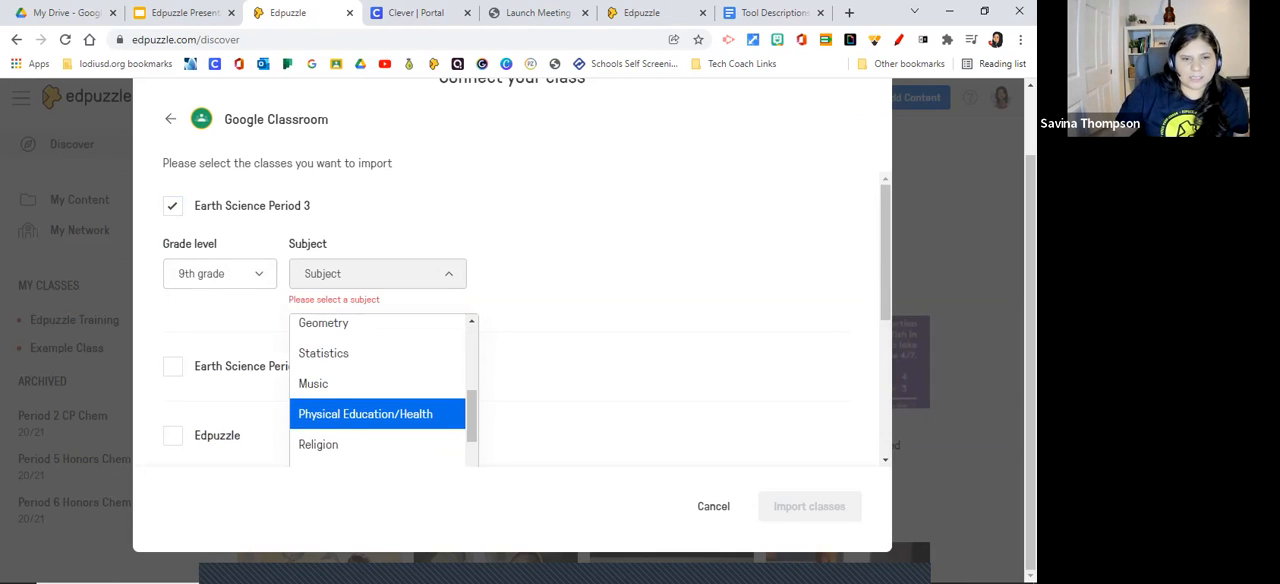
scroll(378, 405, up, 5)
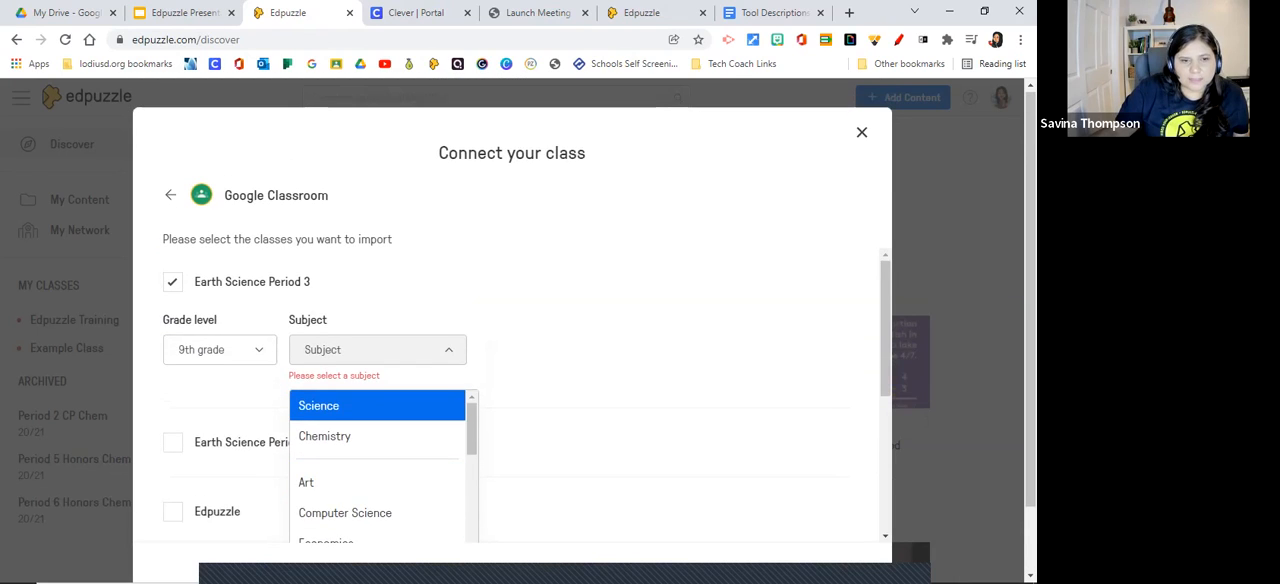
click(340, 404)
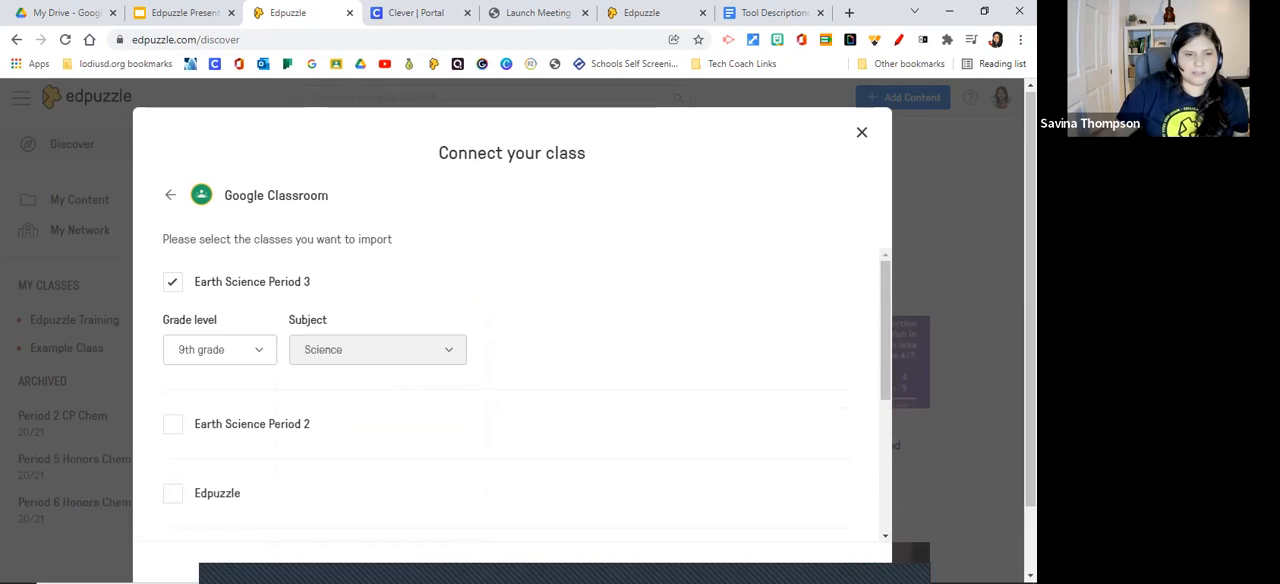
scroll(512, 390, down, 4)
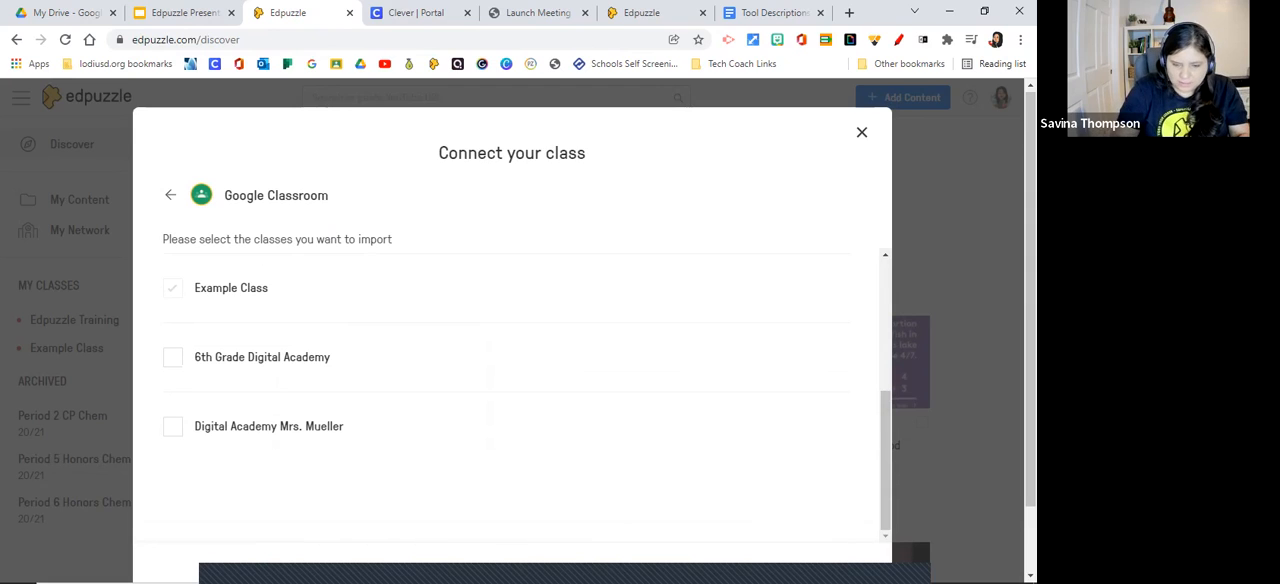
key(ctrl+minus)
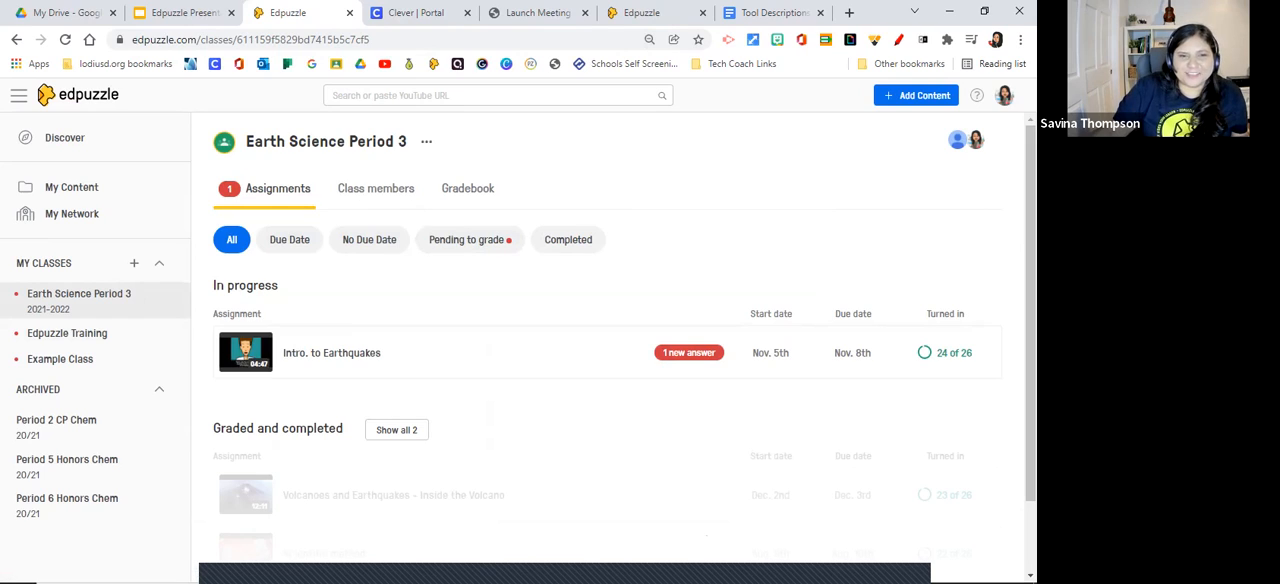
Look through the teachers and students listed as class members of Earth Science Period 3.
click(376, 189)
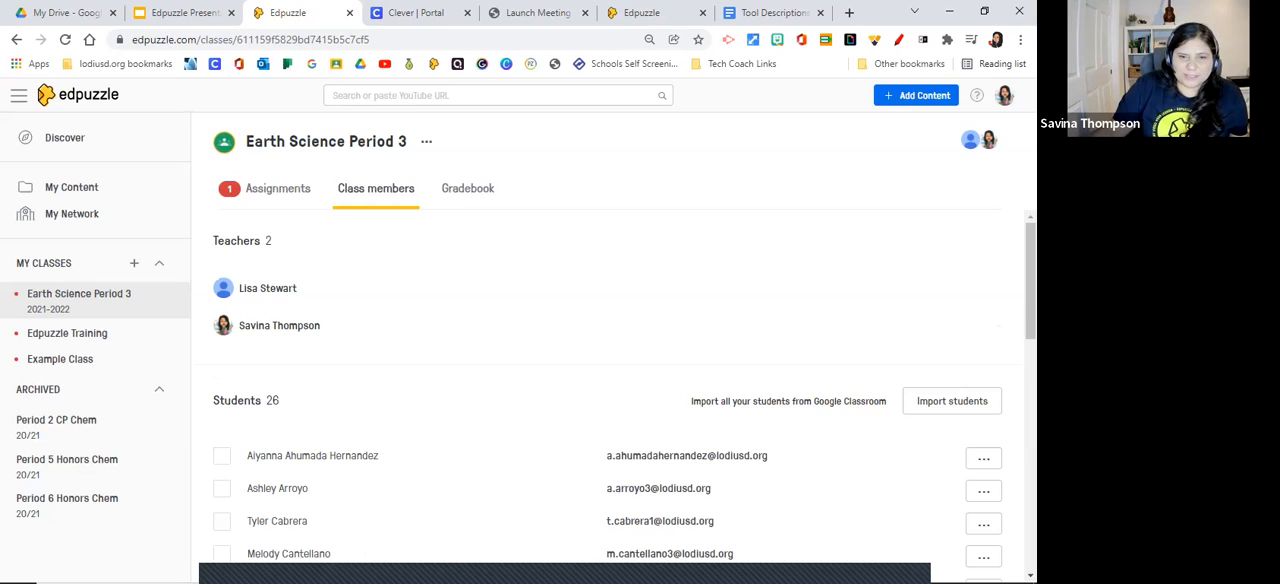
scroll(610, 400, down, 1)
scroll(620, 395, down, 7)
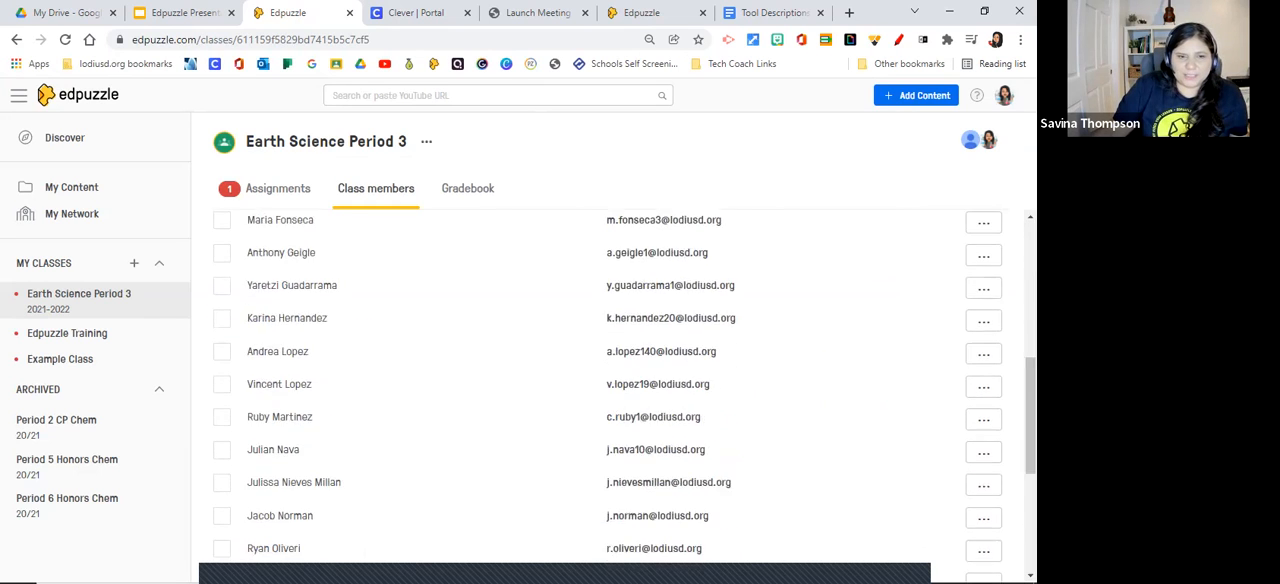
scroll(620, 395, up, 8)
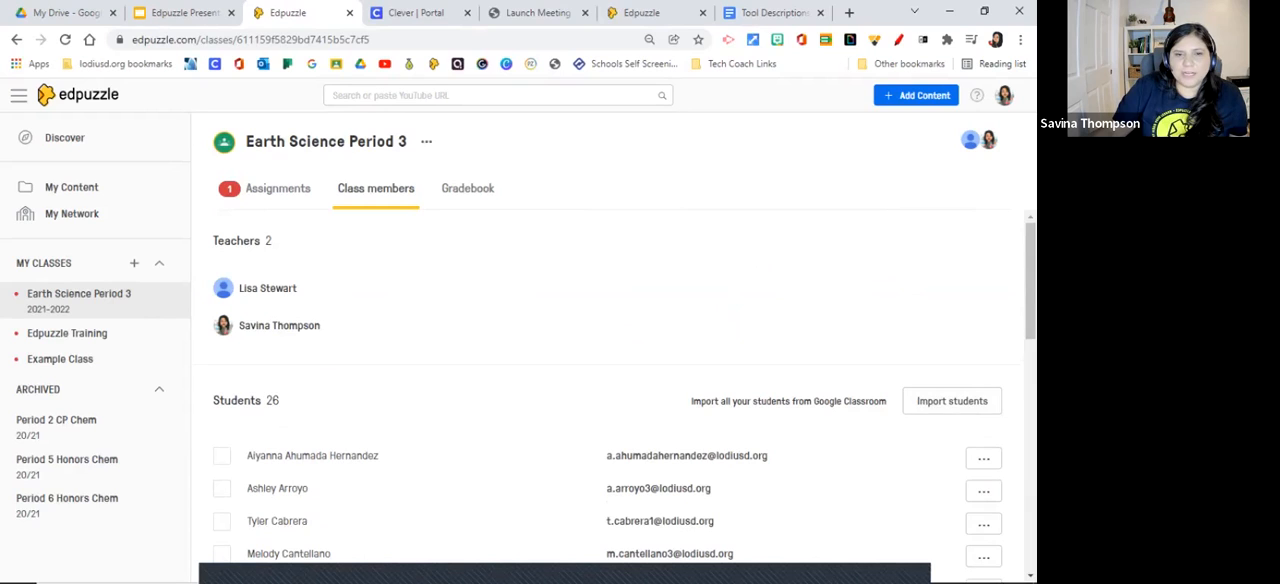
Revisit the assignments of Earth Science Period 3 and import its students from Google Classroom in the class members list.
click(277, 189)
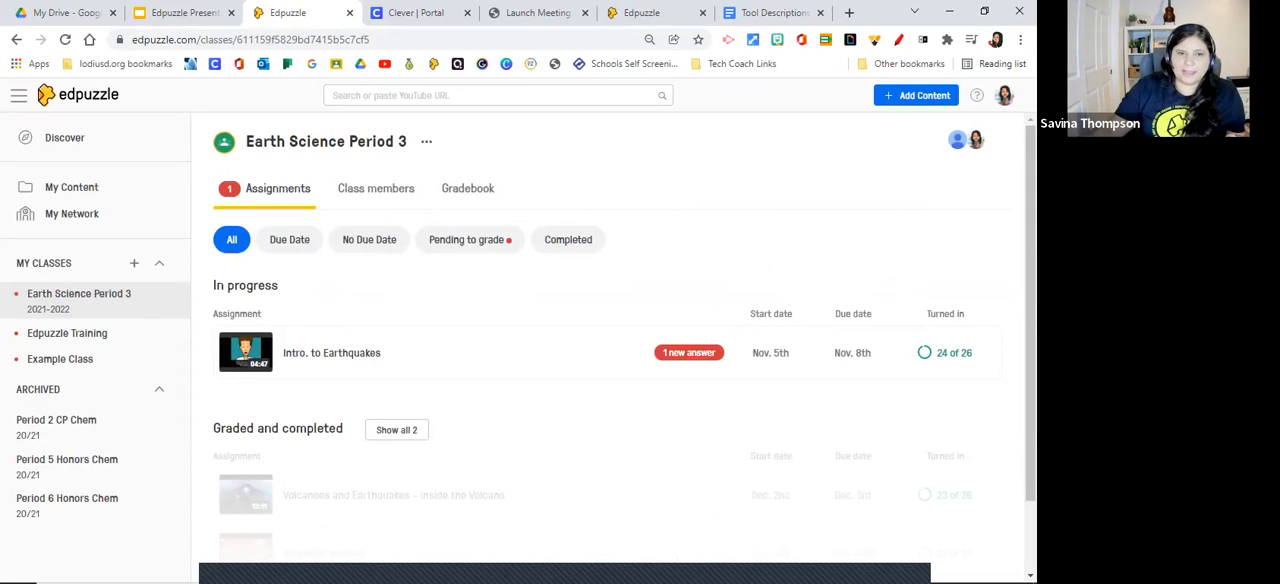
click(376, 189)
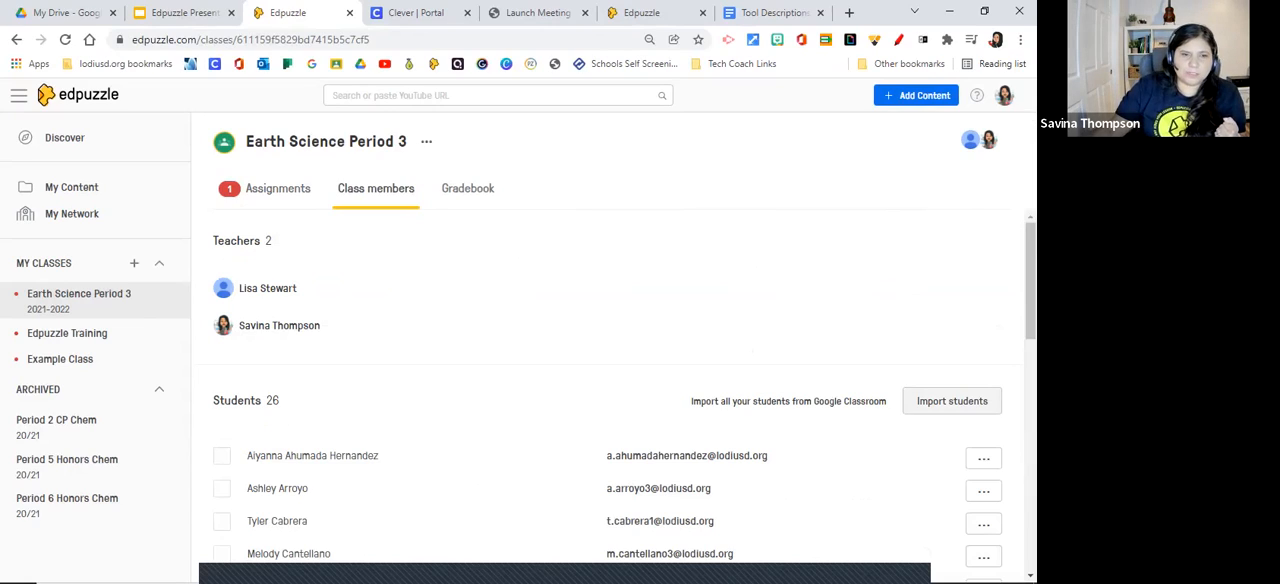
click(952, 401)
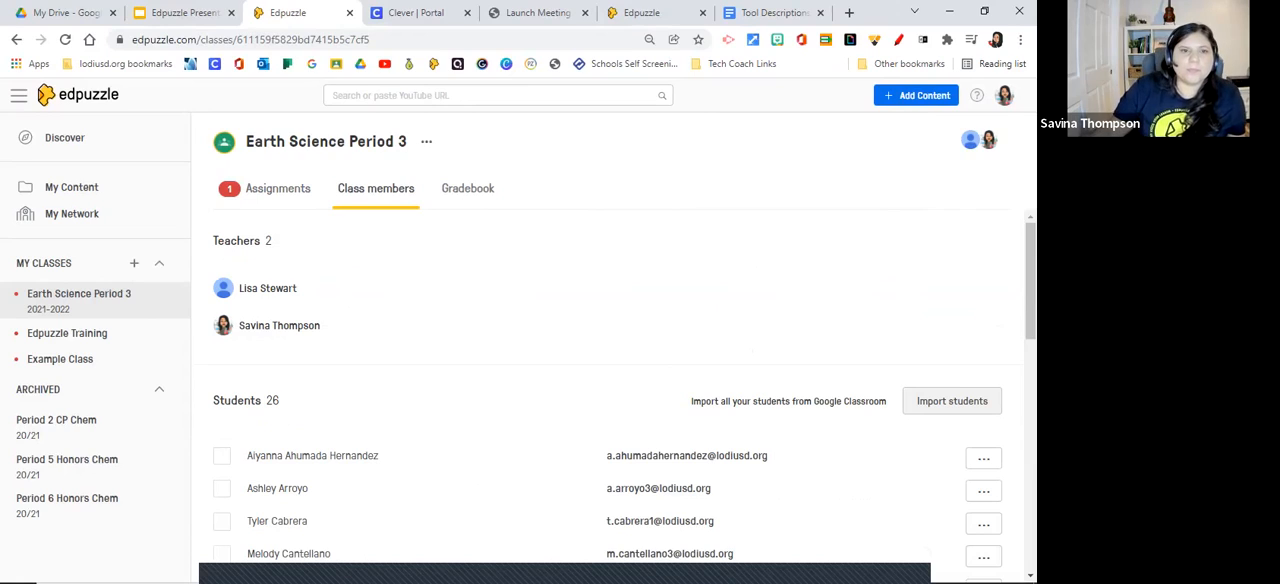
Switch to the Edpuzzle presentation in Google Slides and advance to the Landing Page slide explaining Discover, My Content, My Network and My Classes.
click(185, 13)
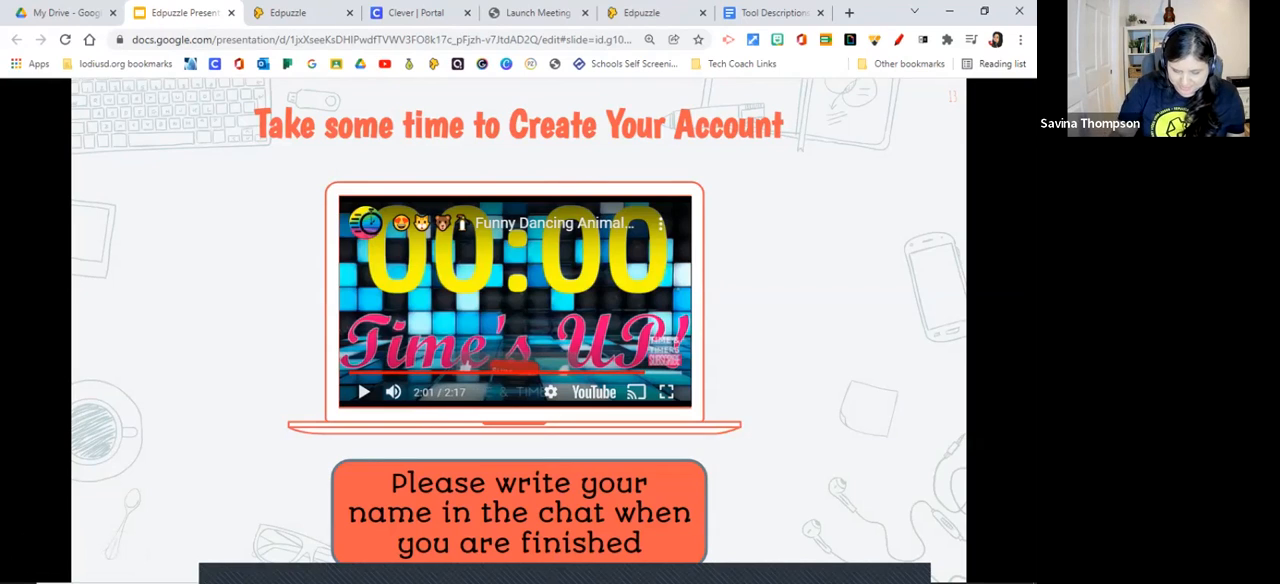
key(Right)
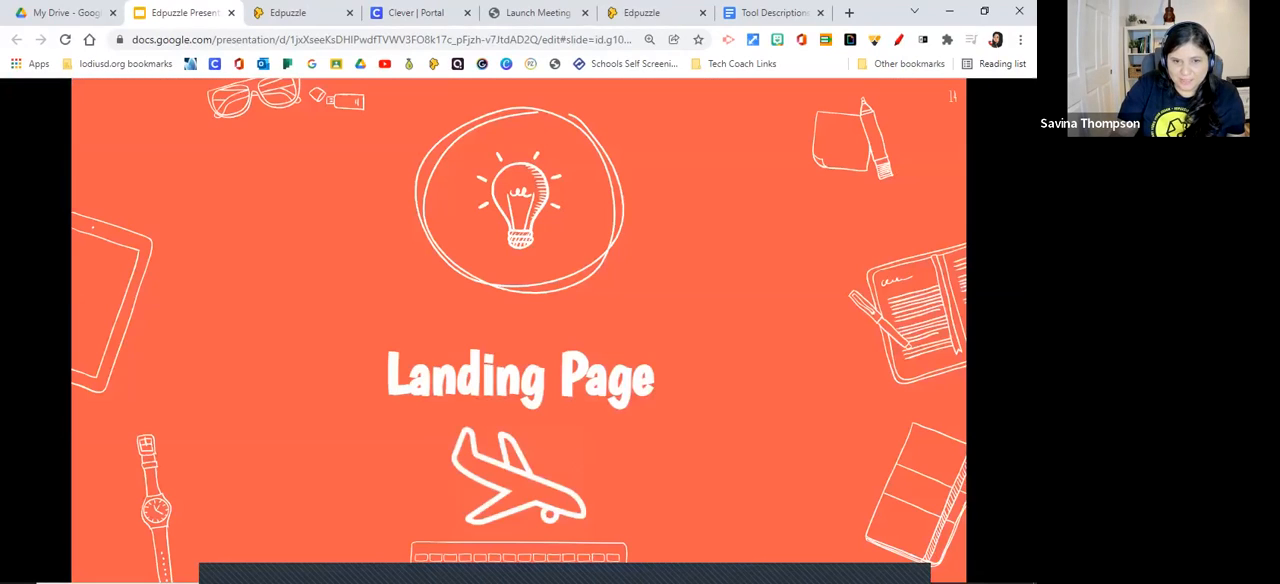
key(Right)
key(Right)
key(Right)
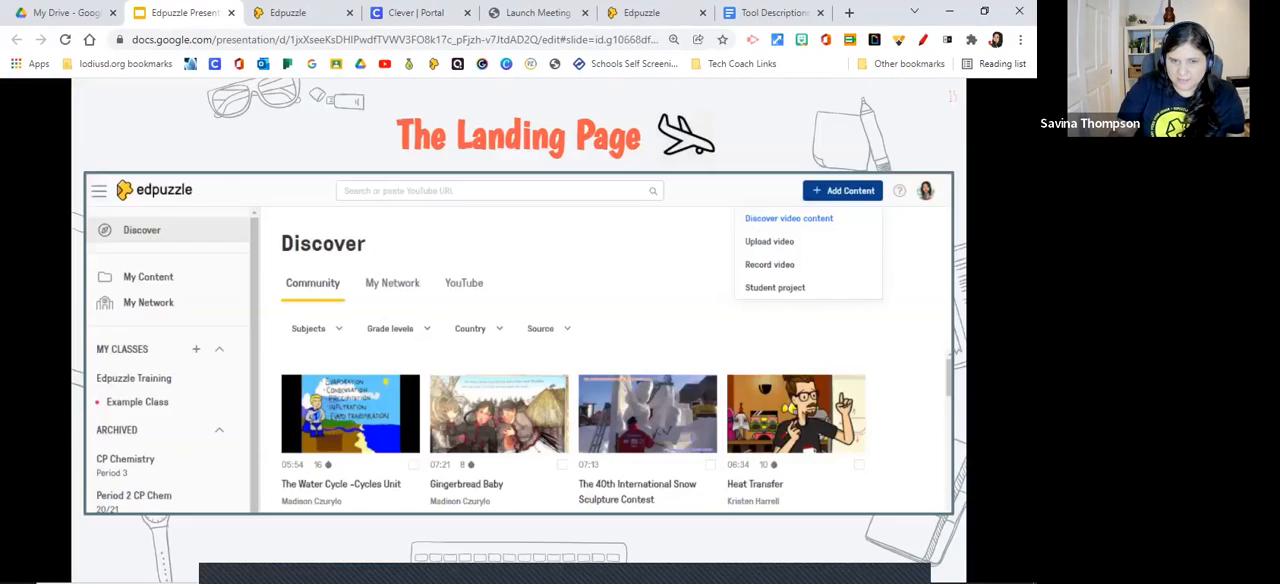
key(Right)
key(Right)
key(Right)
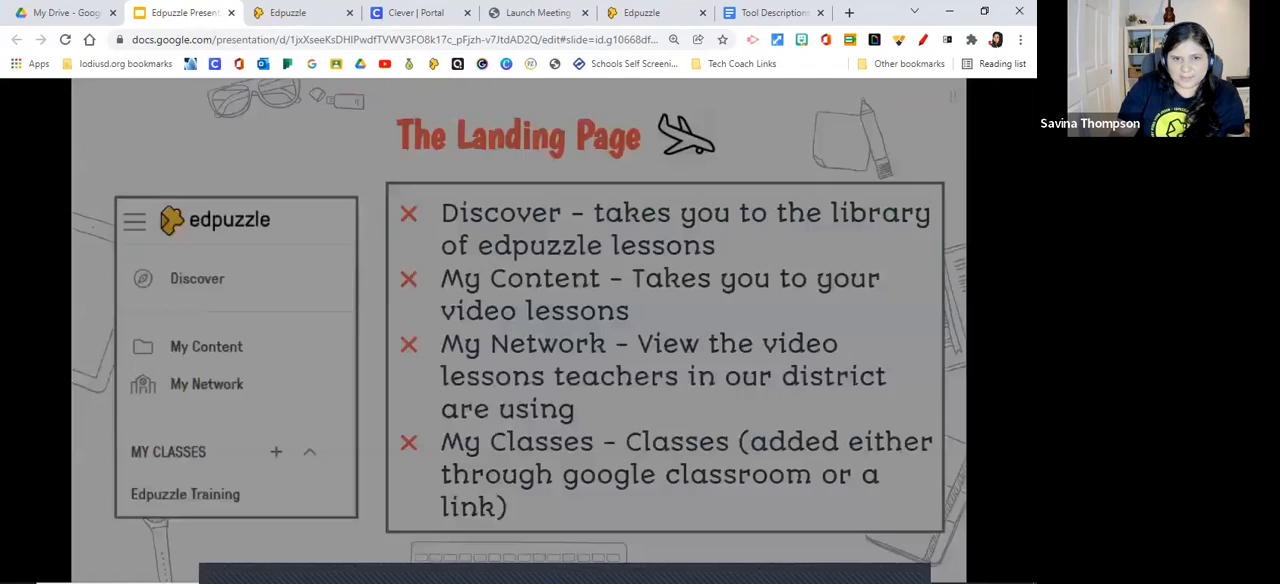
Advance to the Adding your Google Classroom Classes slide in full screen, and switch back to the Edpuzzle class members page.
key(Right)
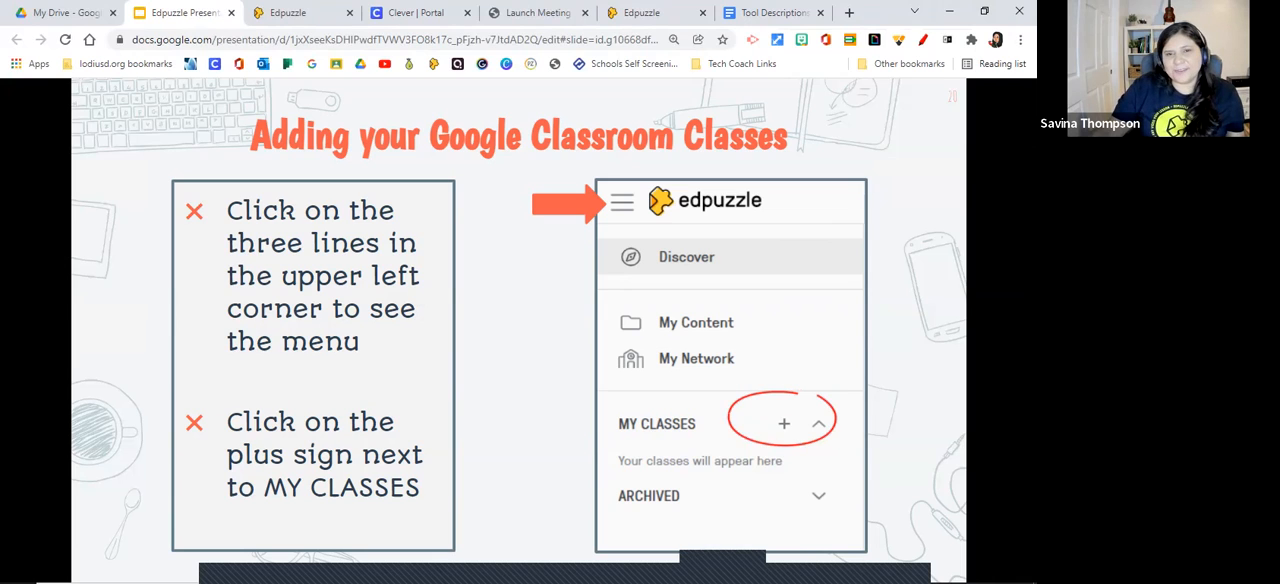
key(F11)
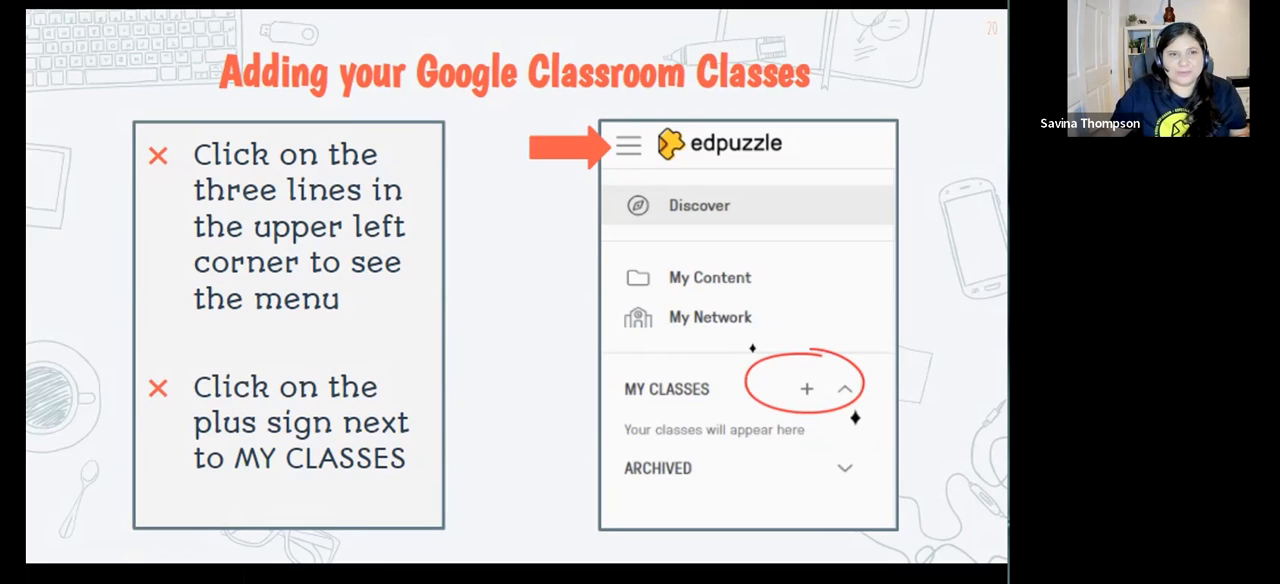
key(alt+Tab)
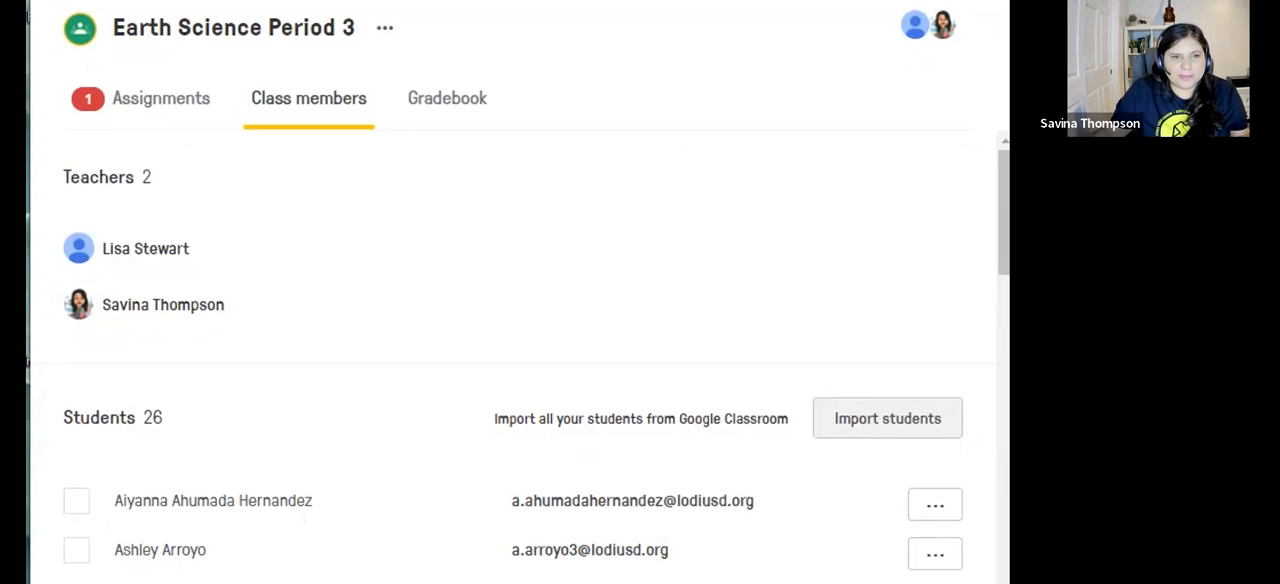
Open the Discover library and view the options for adding content, keeping the navigation menu open.
click(52, 24)
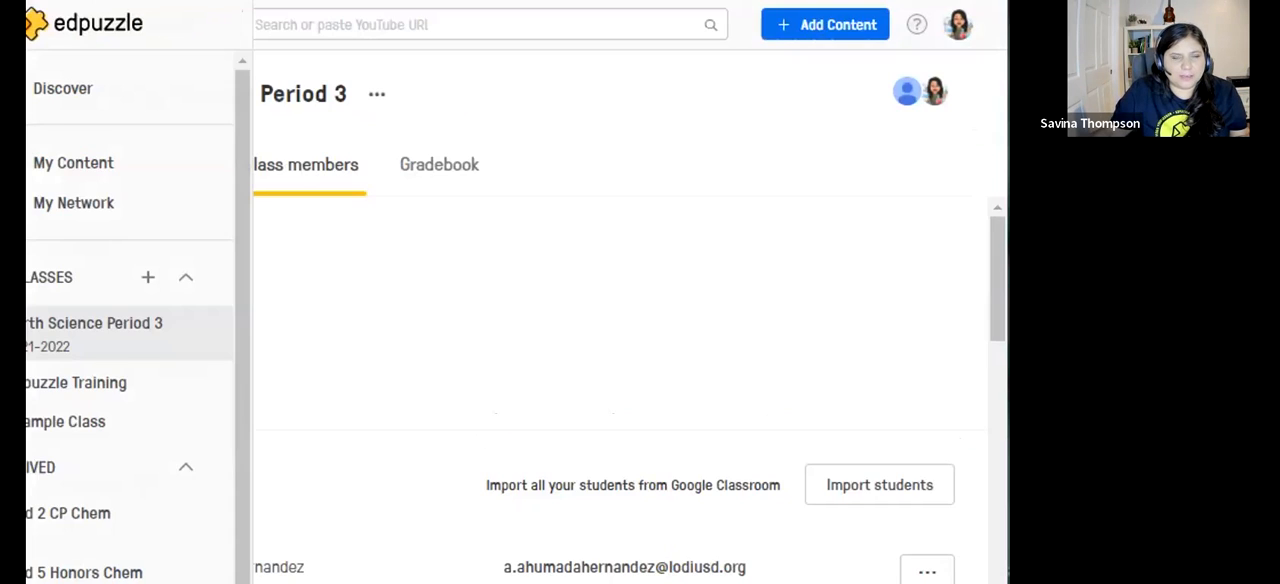
click(110, 87)
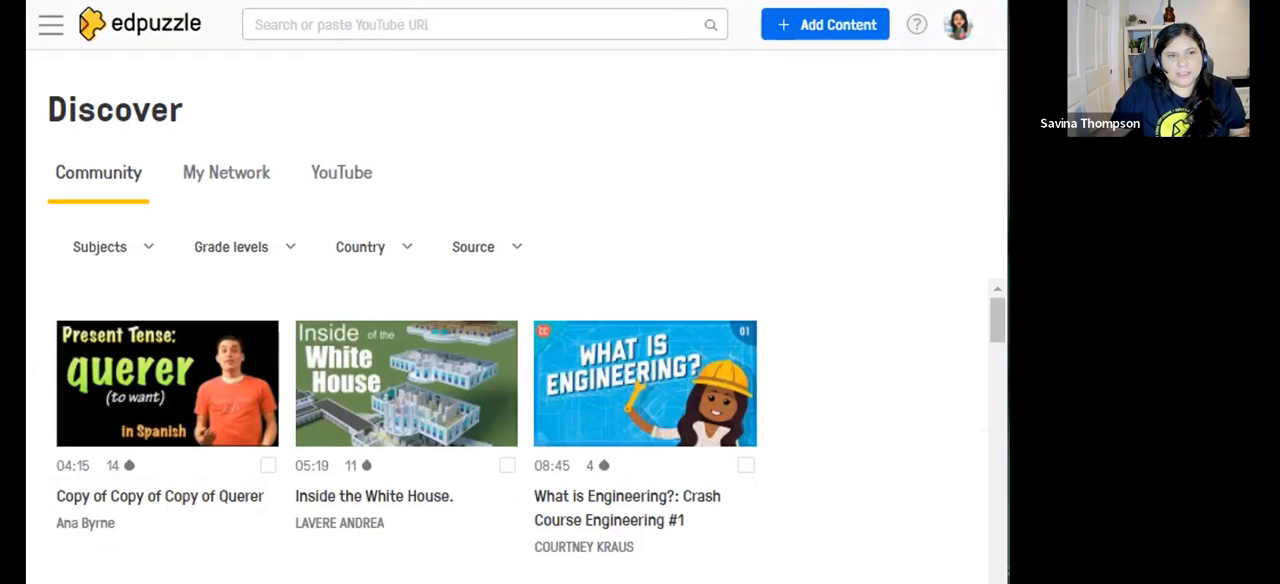
click(51, 25)
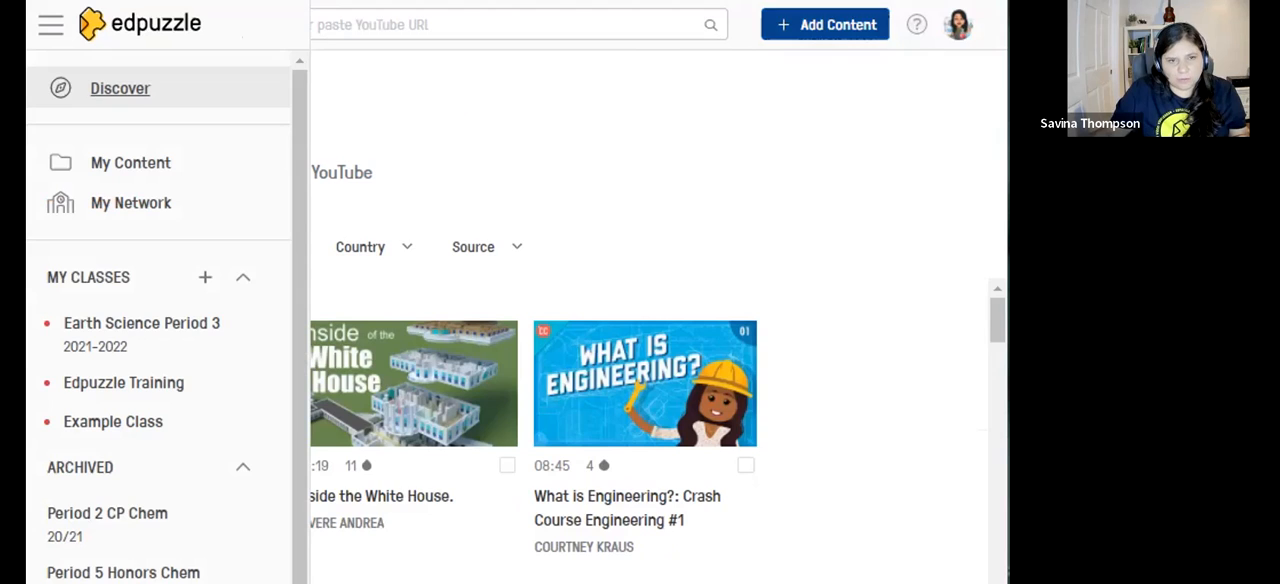
click(825, 25)
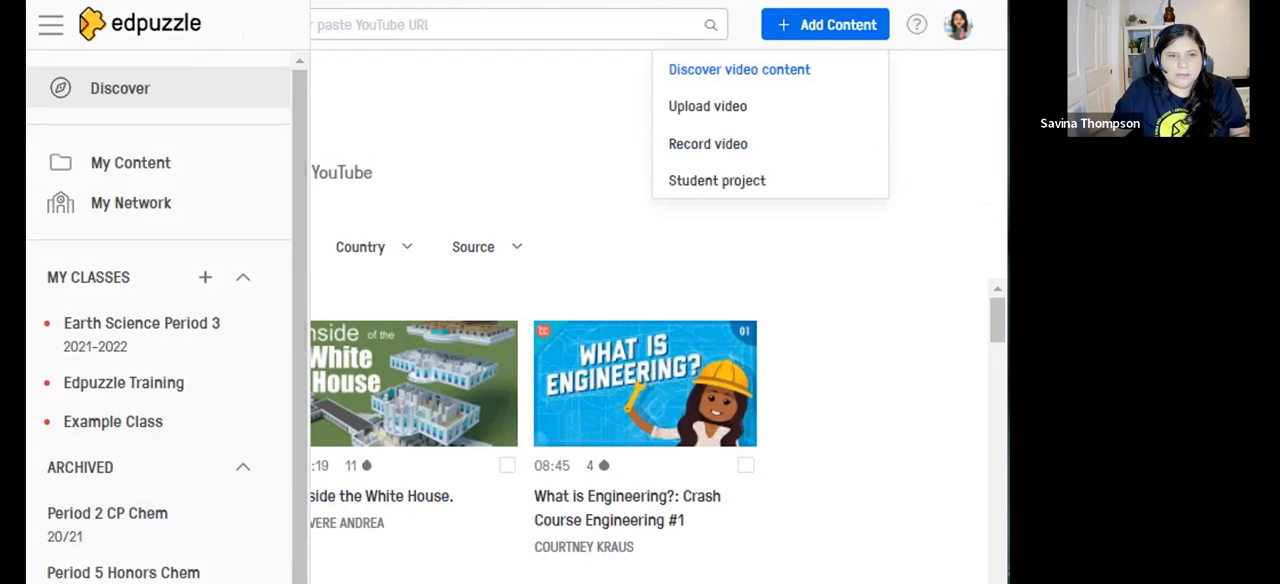
click(131, 163)
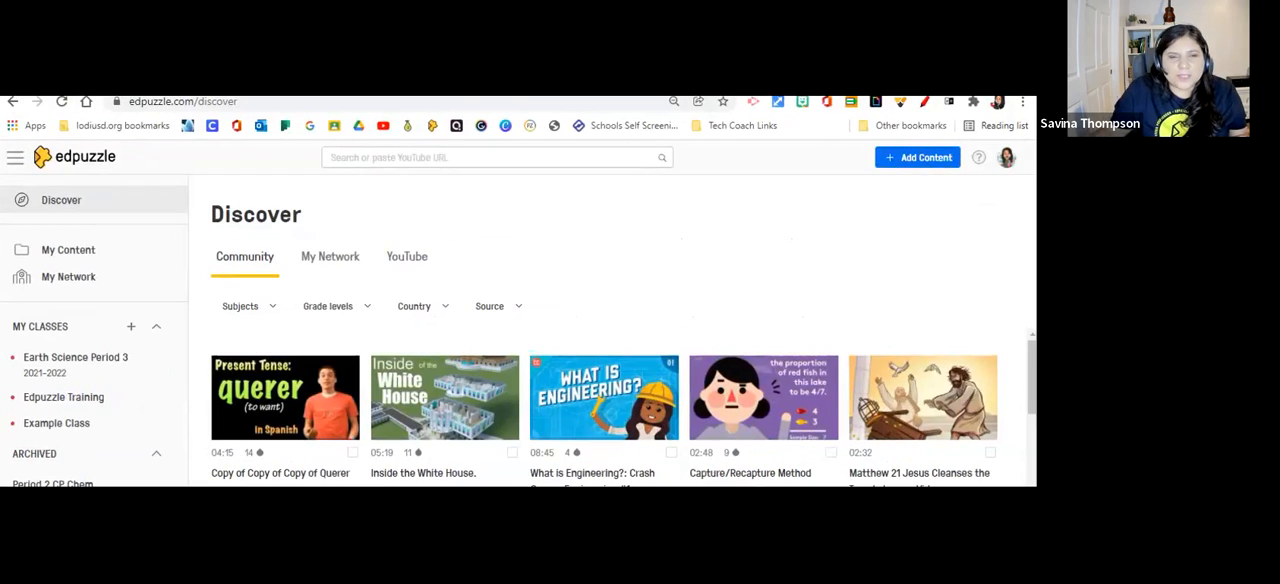
Search the Discover library for "plate tectonics".
click(458, 158)
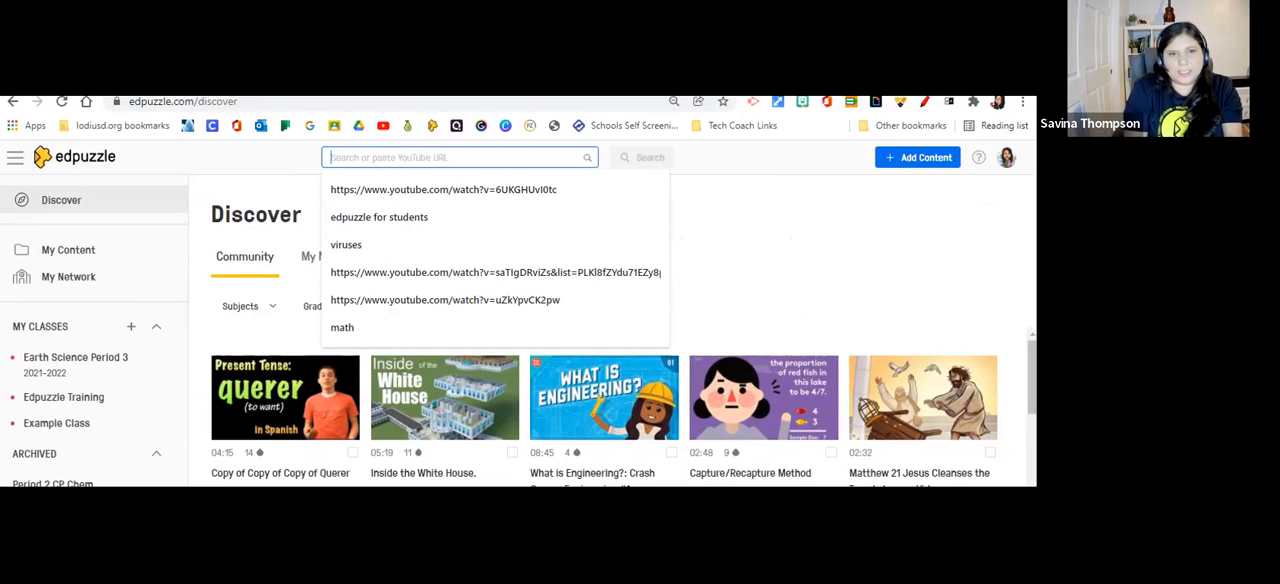
text(plate tecto)
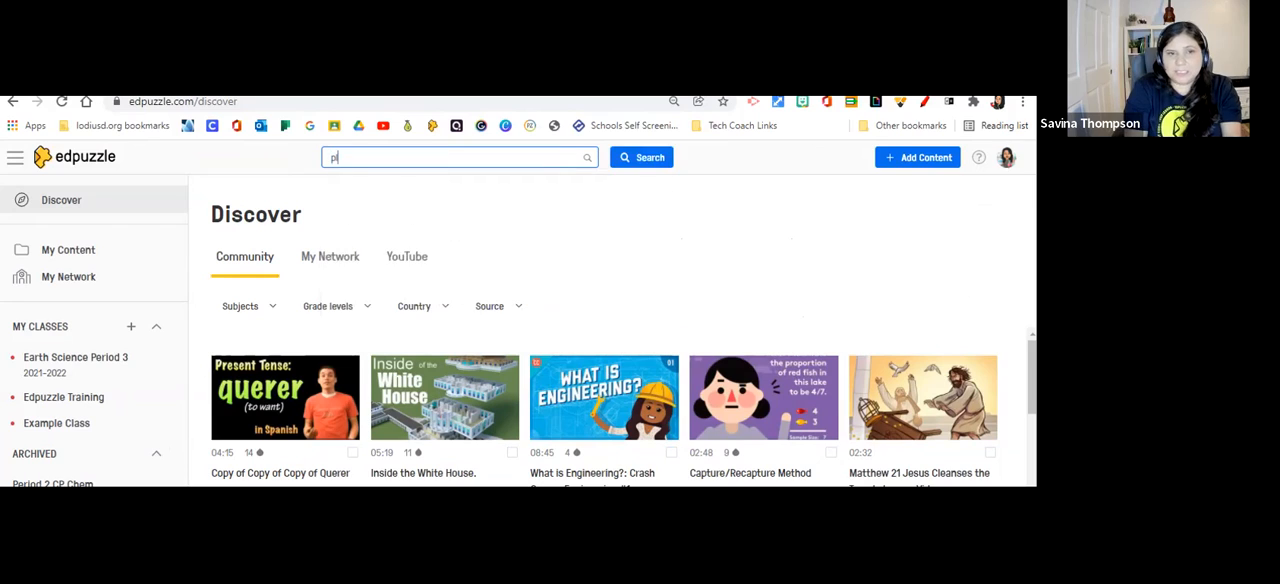
text(nics)
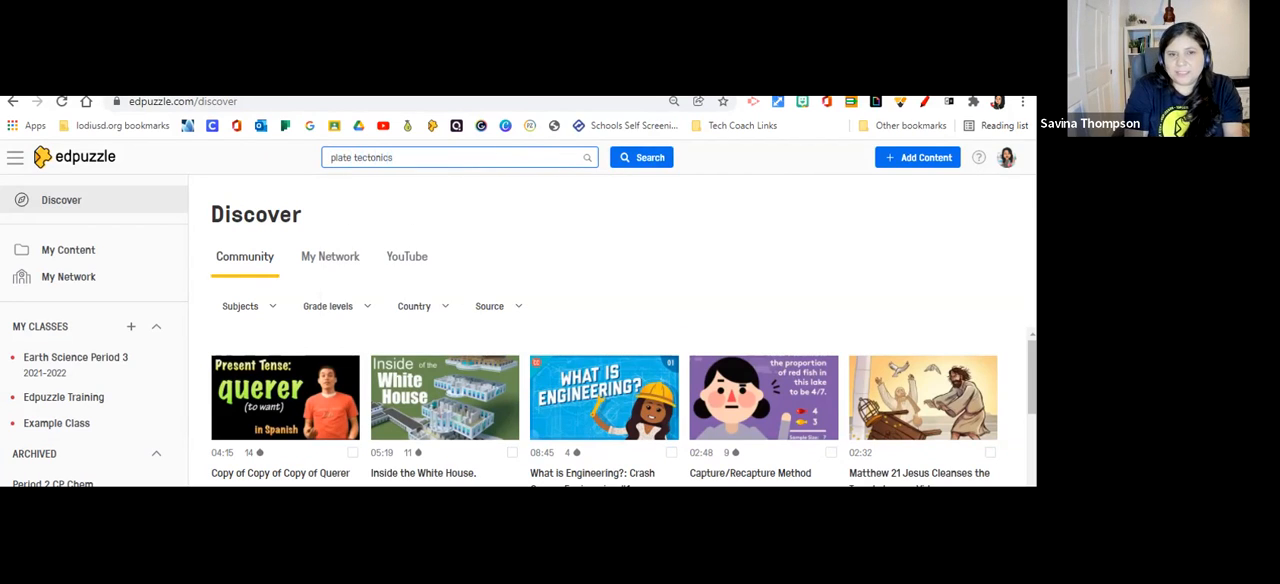
key(Return)
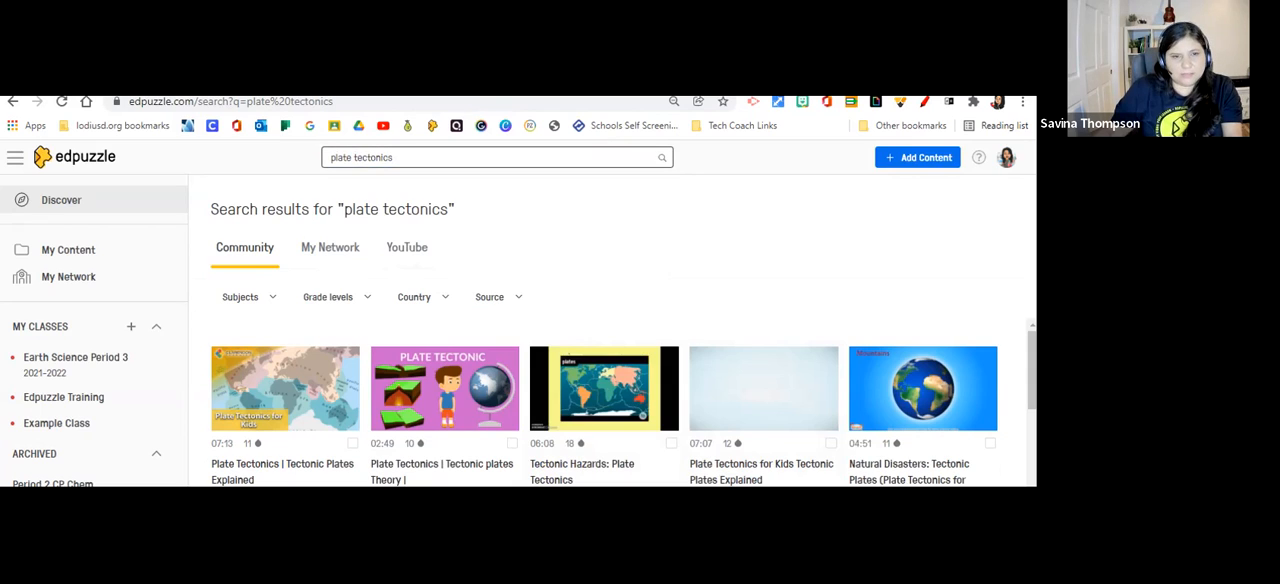
Filter the plate tectonics community results by the 3rd grade level.
click(337, 297)
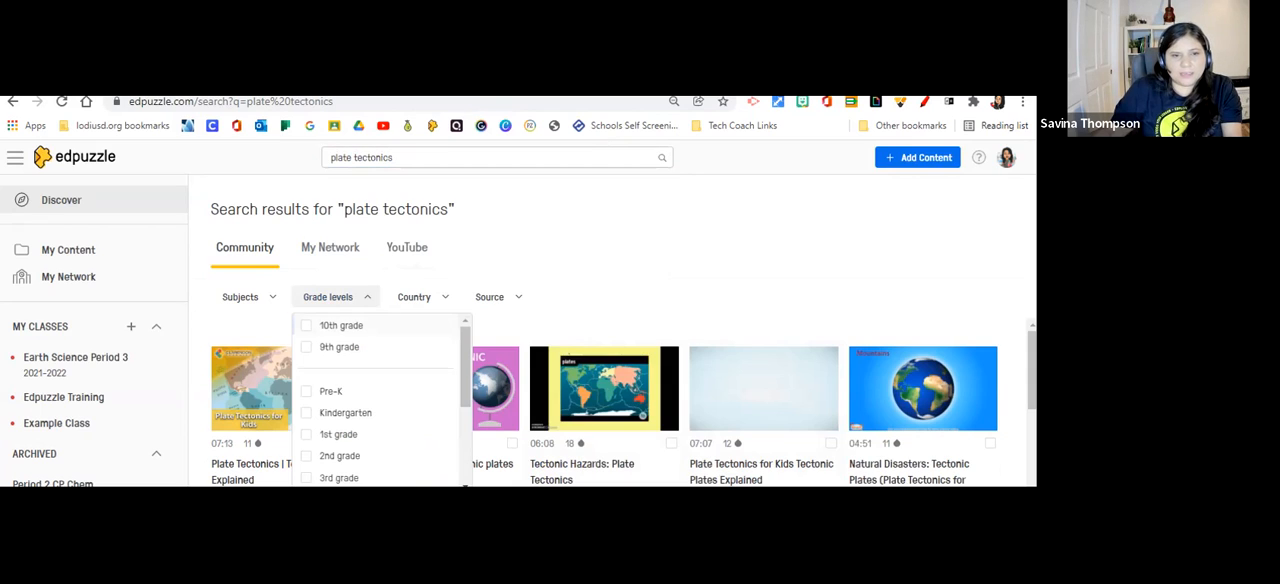
scroll(380, 400, down, 1)
click(338, 401)
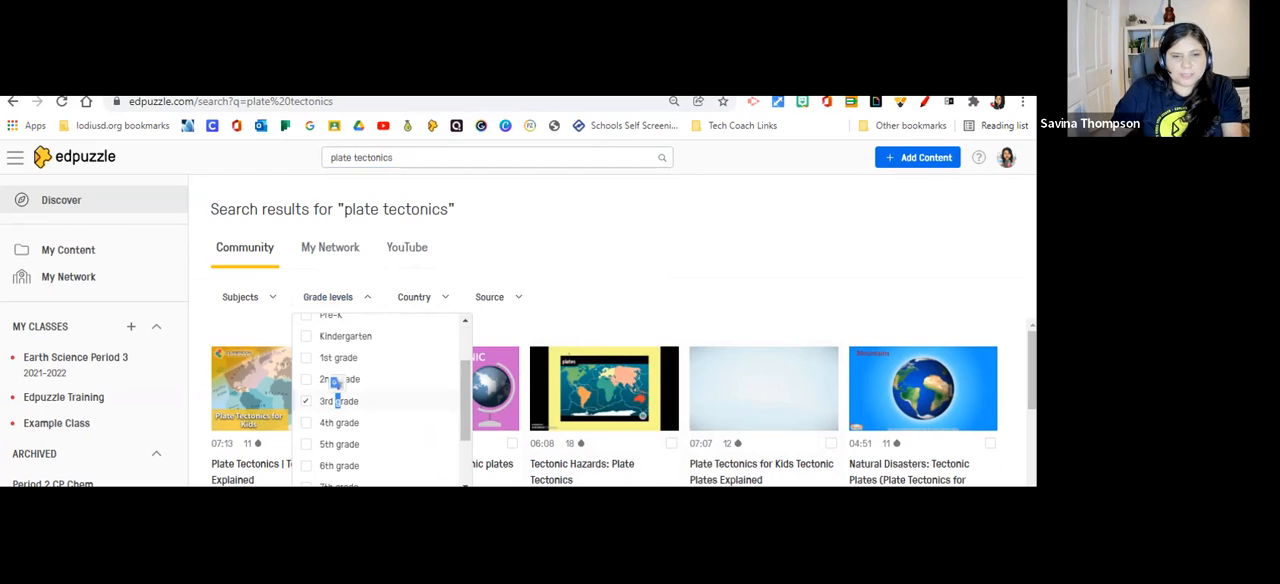
click(337, 297)
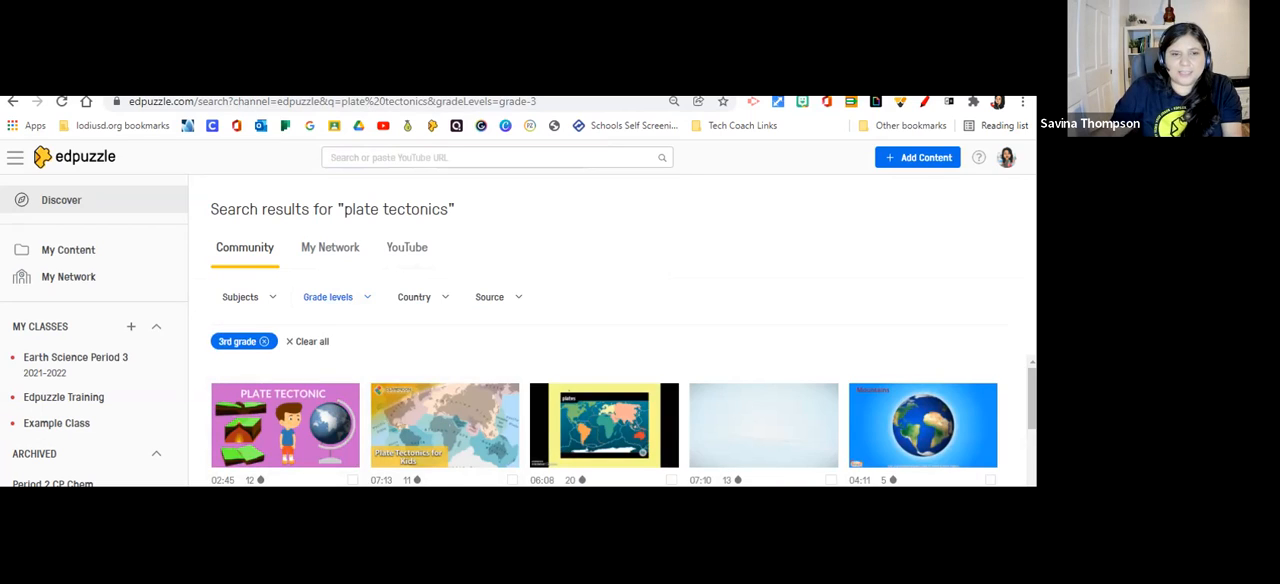
click(337, 297)
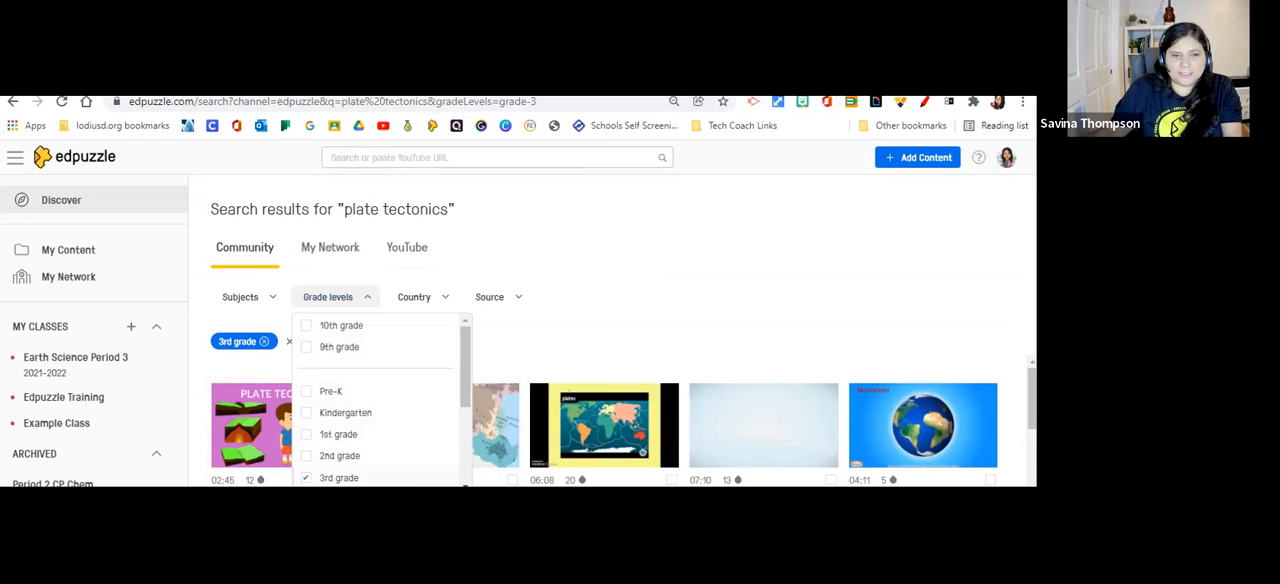
click(360, 478)
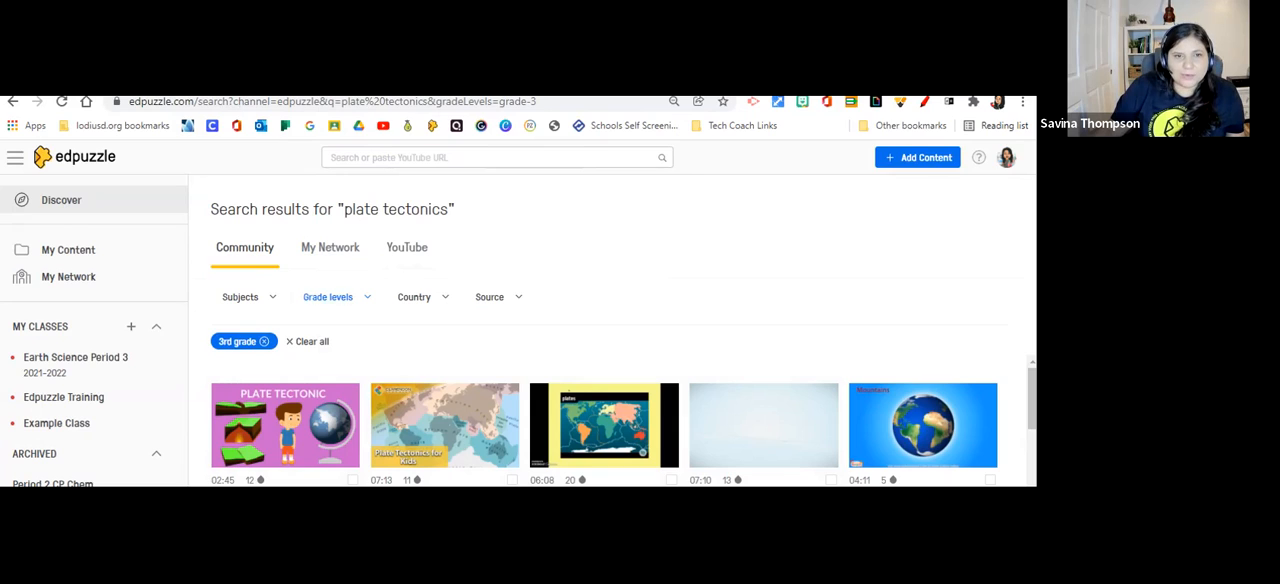
Browse the My Network and YouTube results, trying the Khan Academy and TED Talks channels and settling on National Geographic.
click(330, 248)
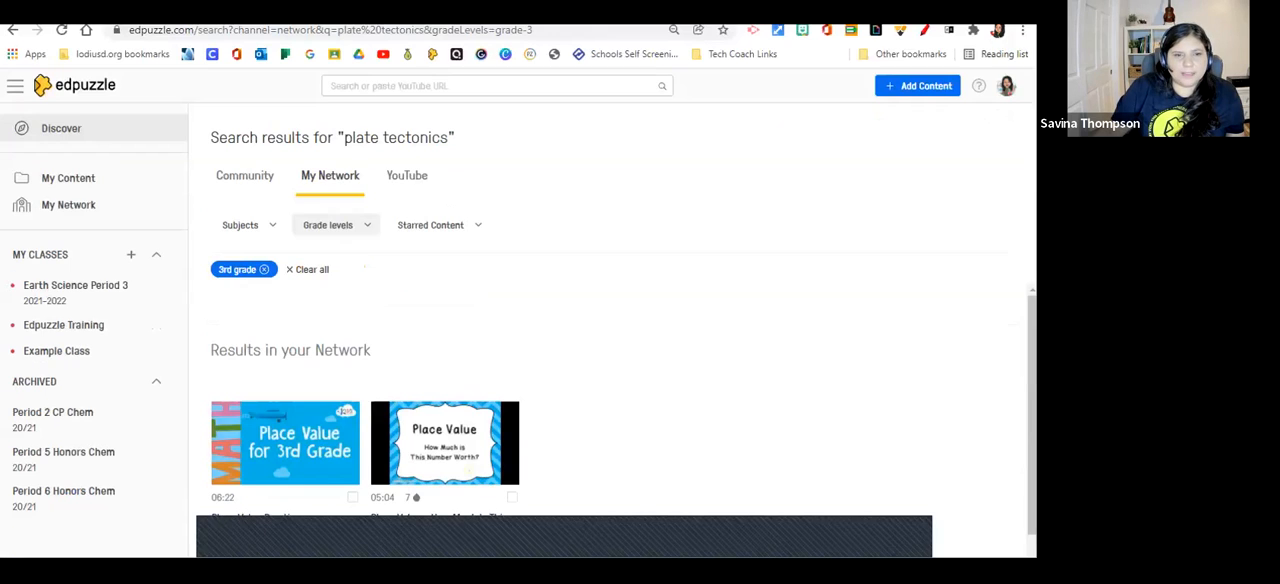
click(407, 176)
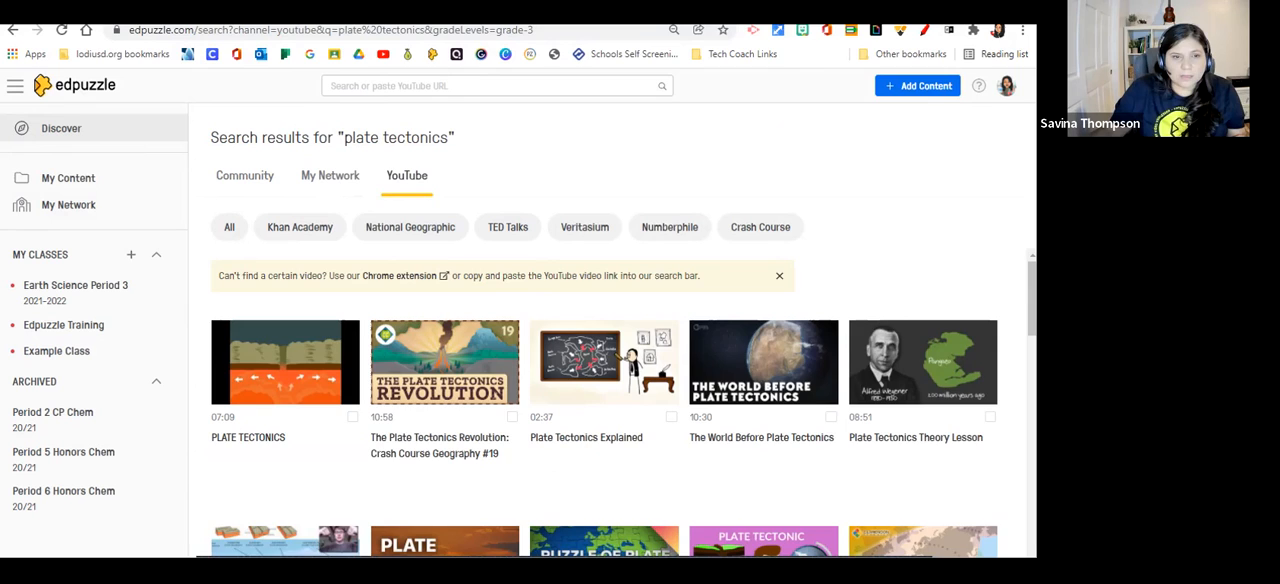
click(300, 227)
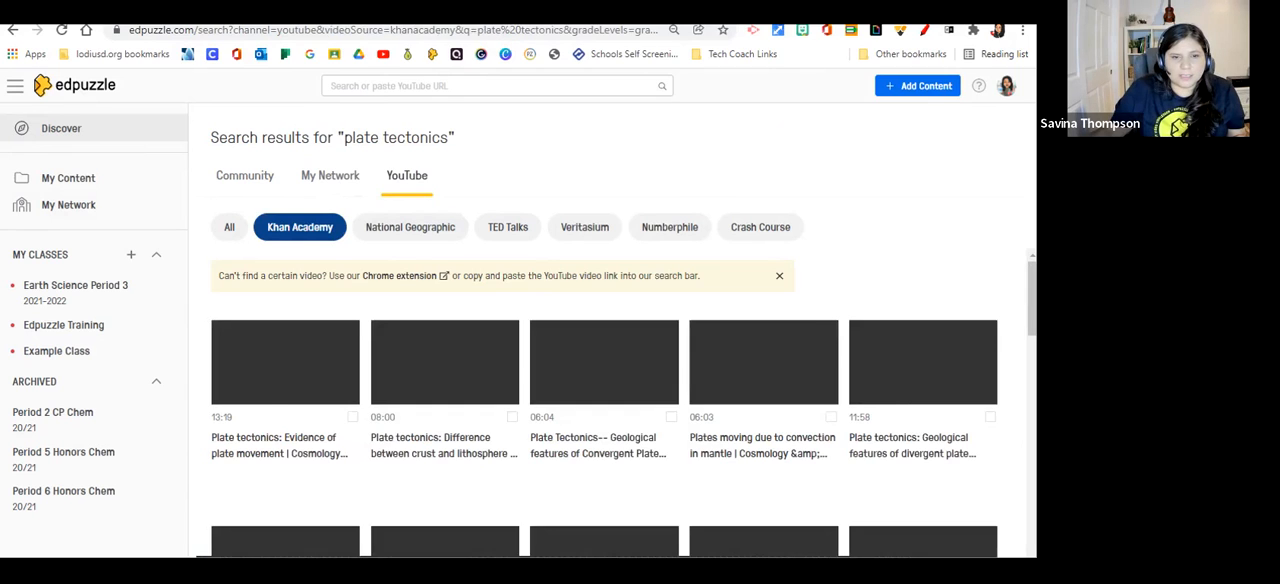
click(508, 227)
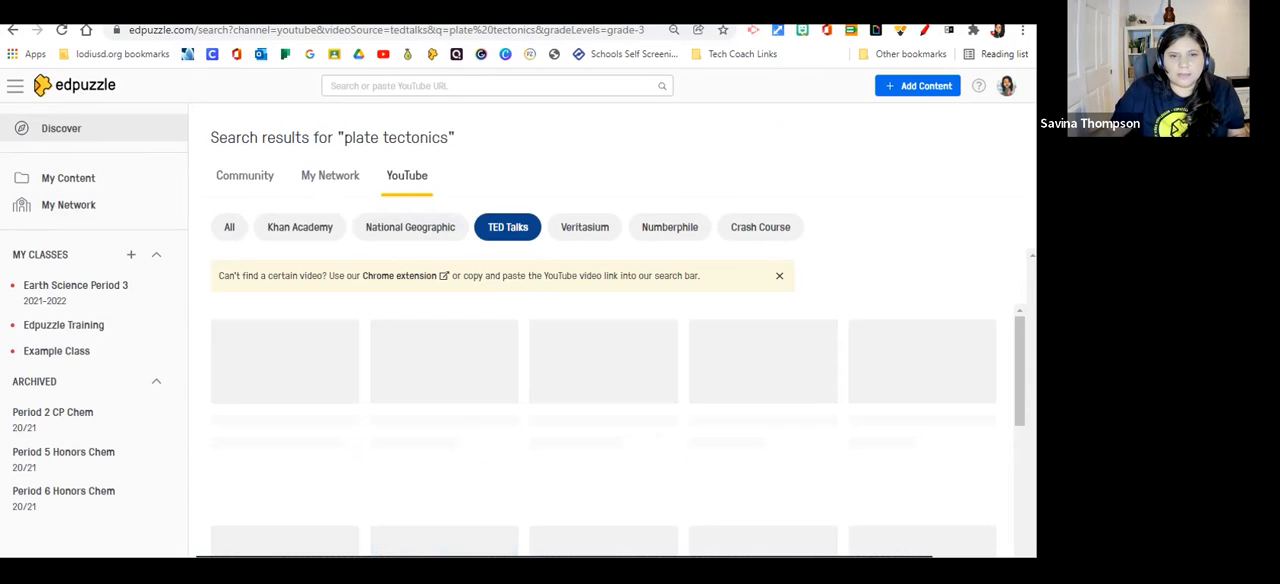
click(410, 227)
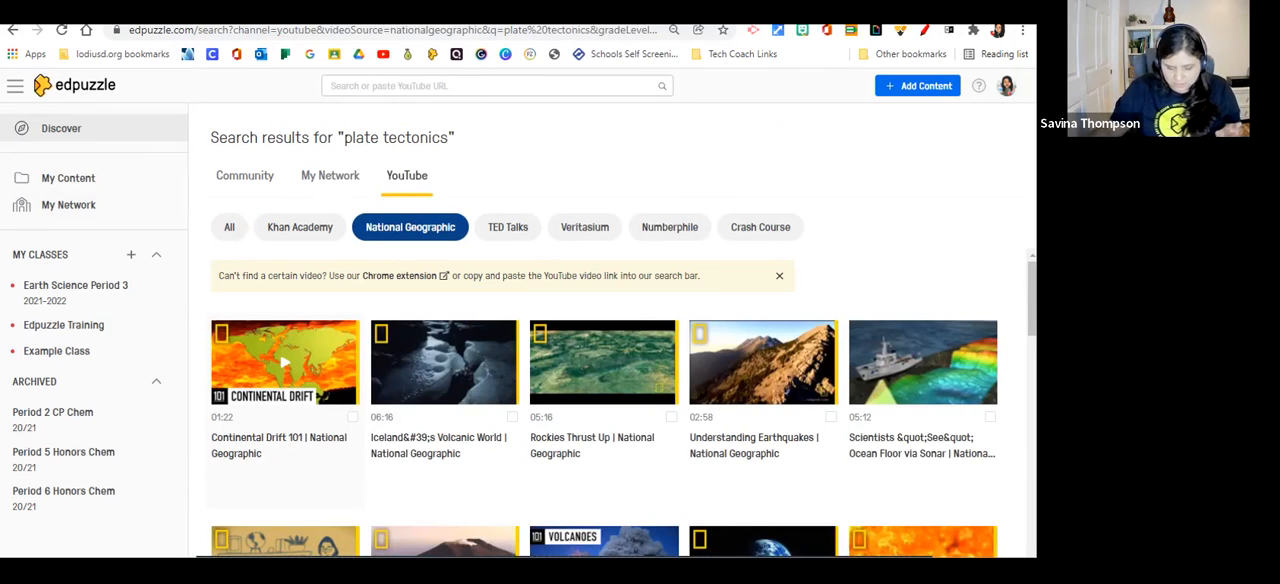
Open the Continental Drift 101 video, choose the second 01:13 version with four questions, and preview its first question at 00:15.
click(285, 362)
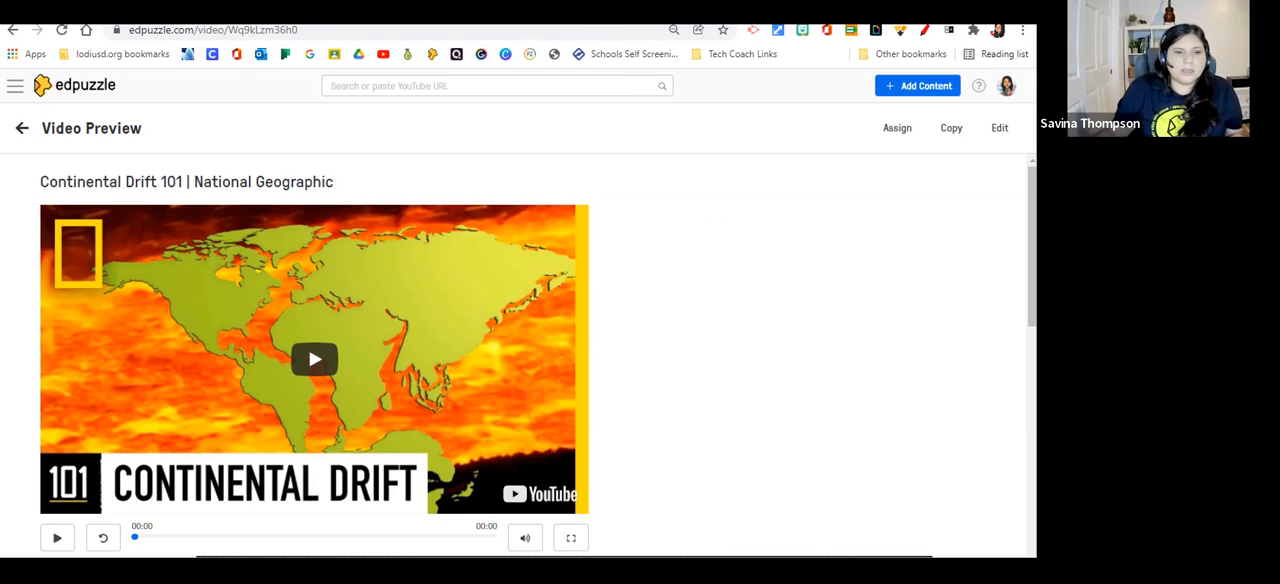
scroll(314, 358, down, 3)
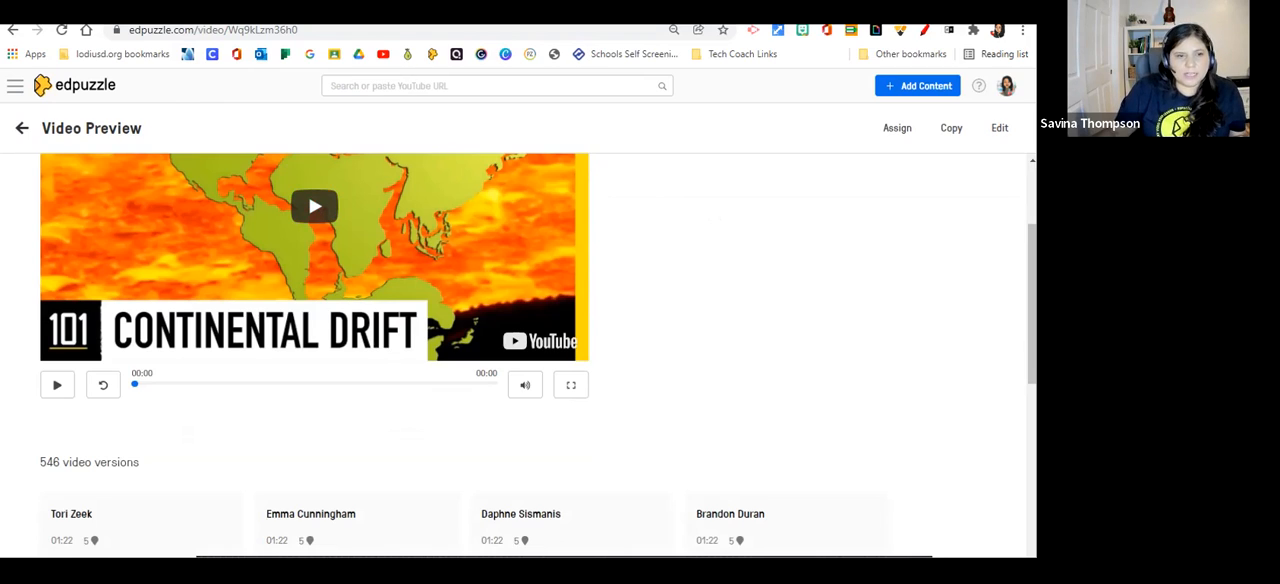
scroll(140, 372, down, 3)
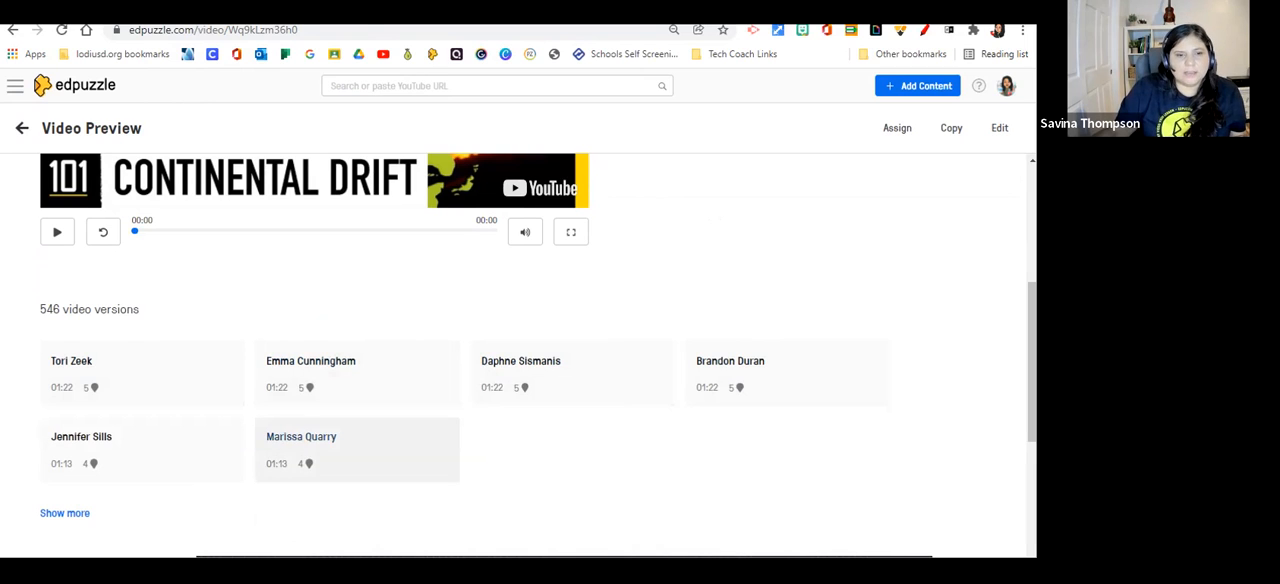
click(310, 445)
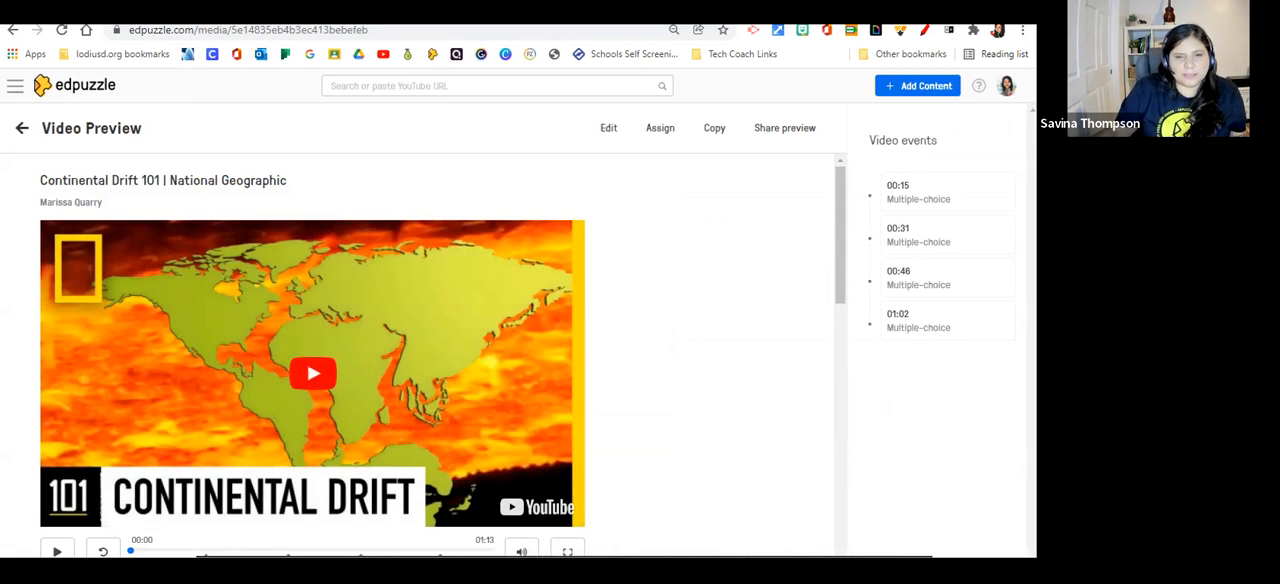
scroll(440, 350, down, 3)
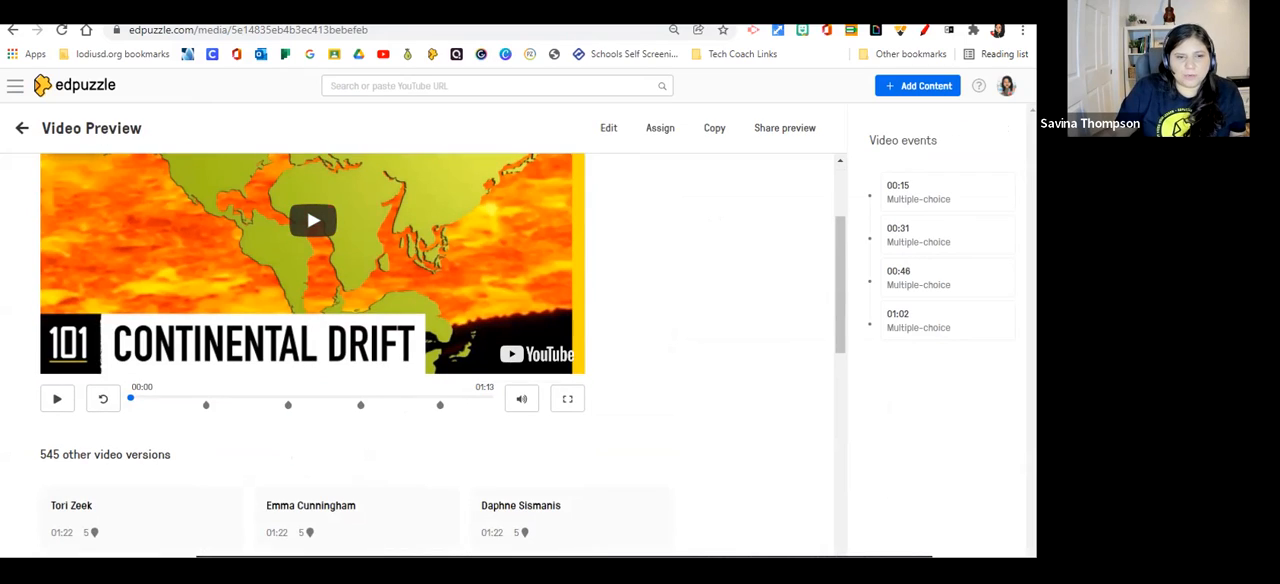
click(206, 404)
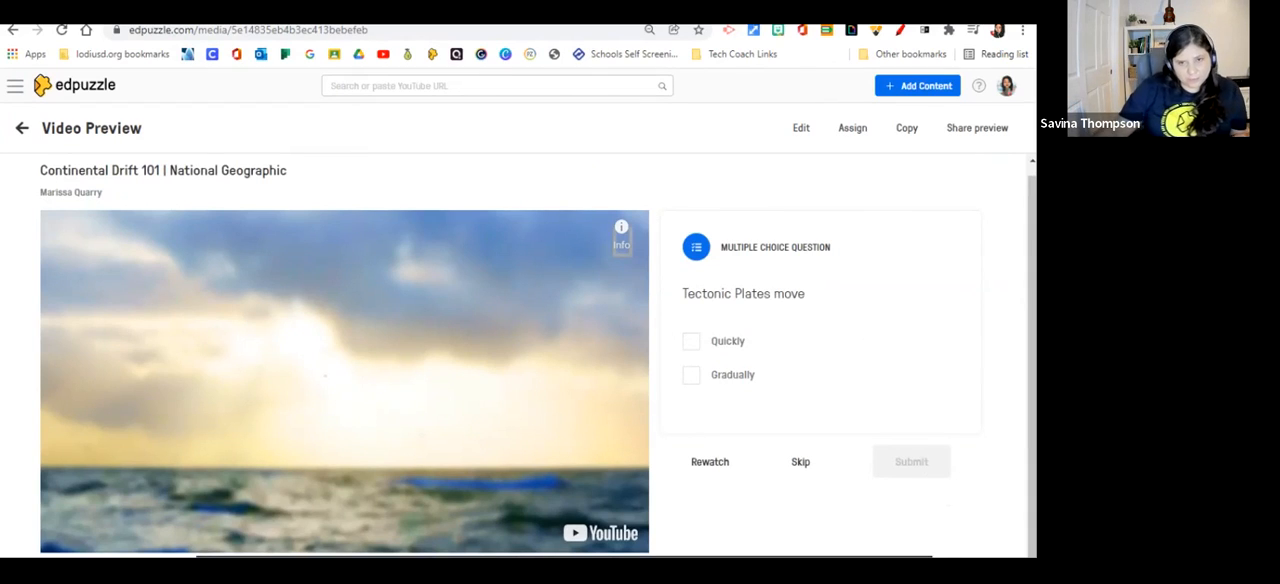
Save an editable copy of this Continental Drift 101 version without changing its questions, and duplicate the saved video.
click(801, 128)
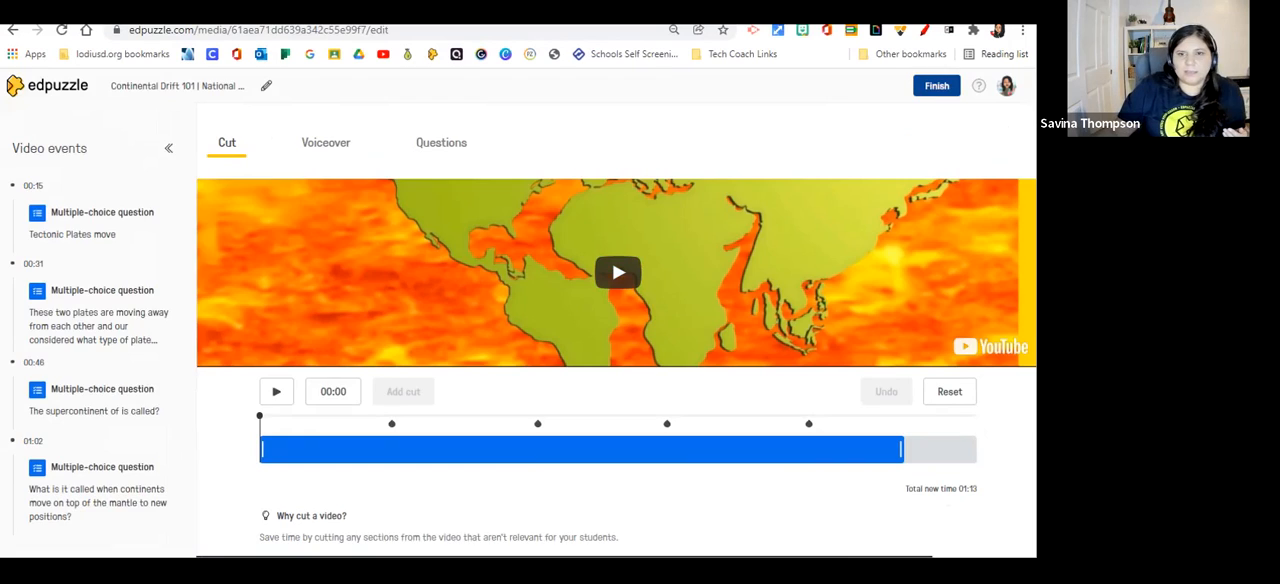
click(937, 86)
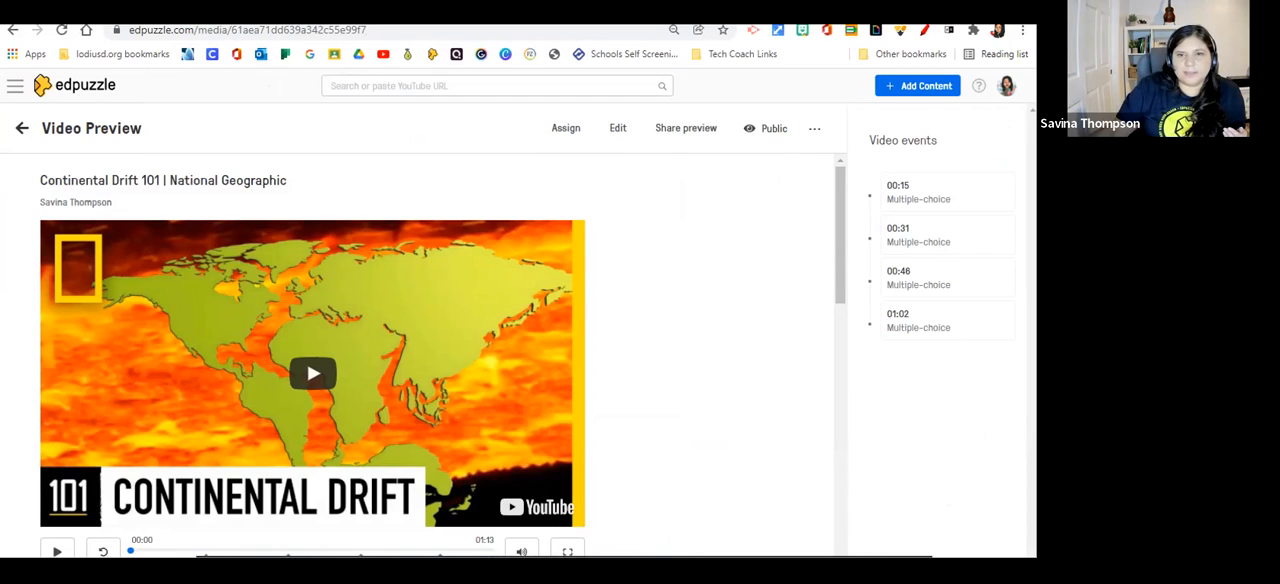
click(814, 128)
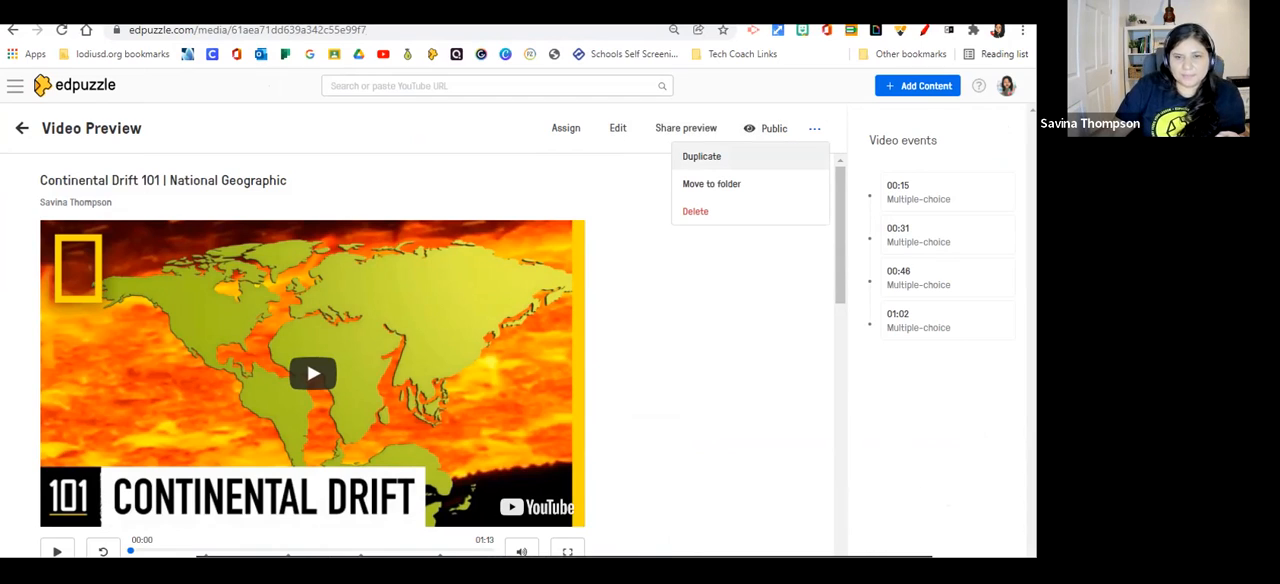
click(702, 157)
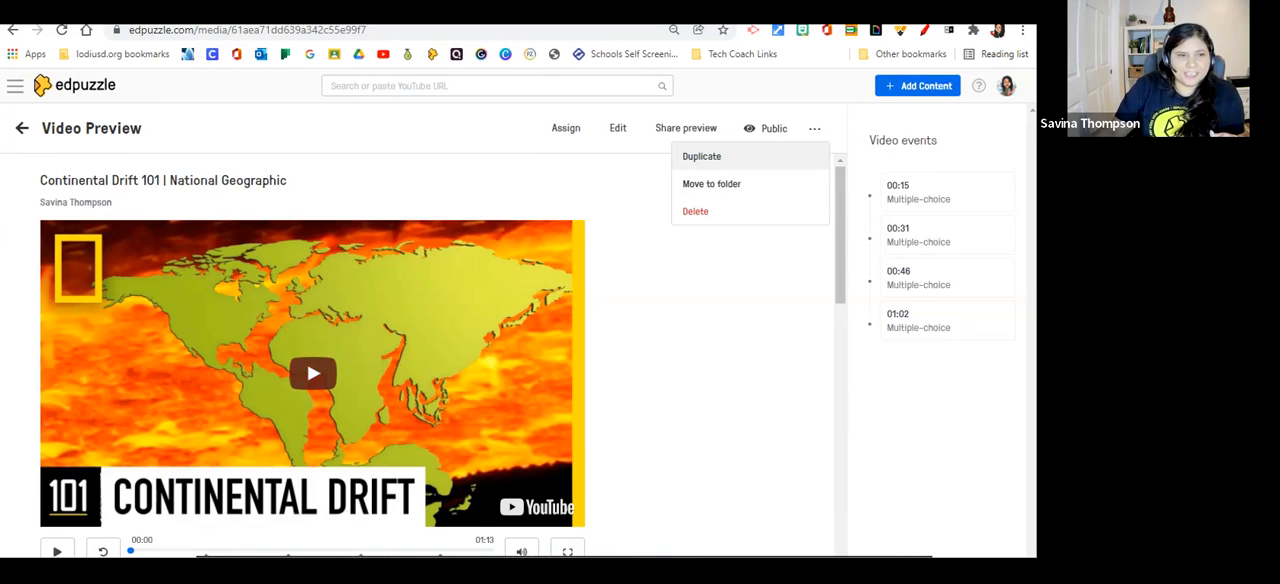
key(Escape)
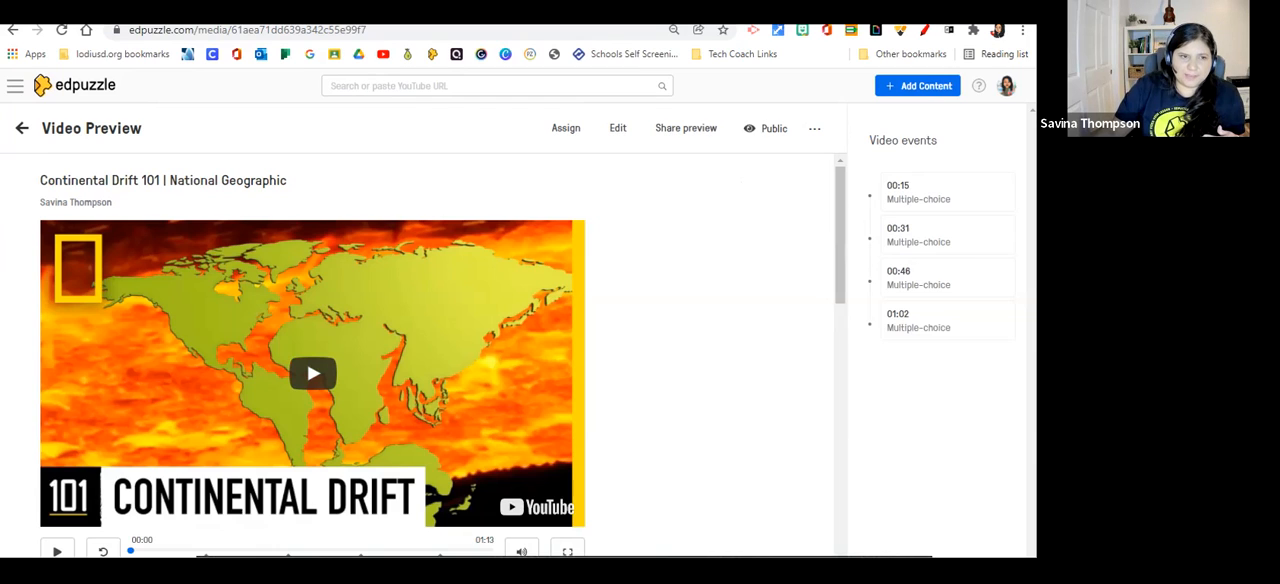
Look in My Content for the saved Continental Drift 101 video and its duplicate.
click(15, 86)
click(68, 178)
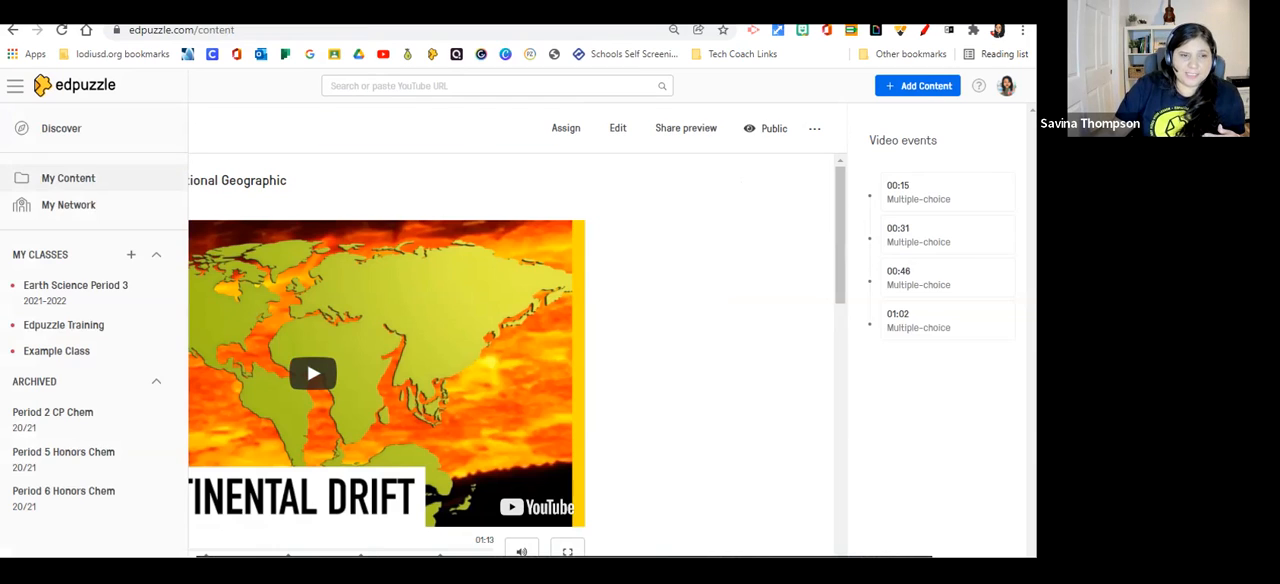
scroll(620, 350, down, 2)
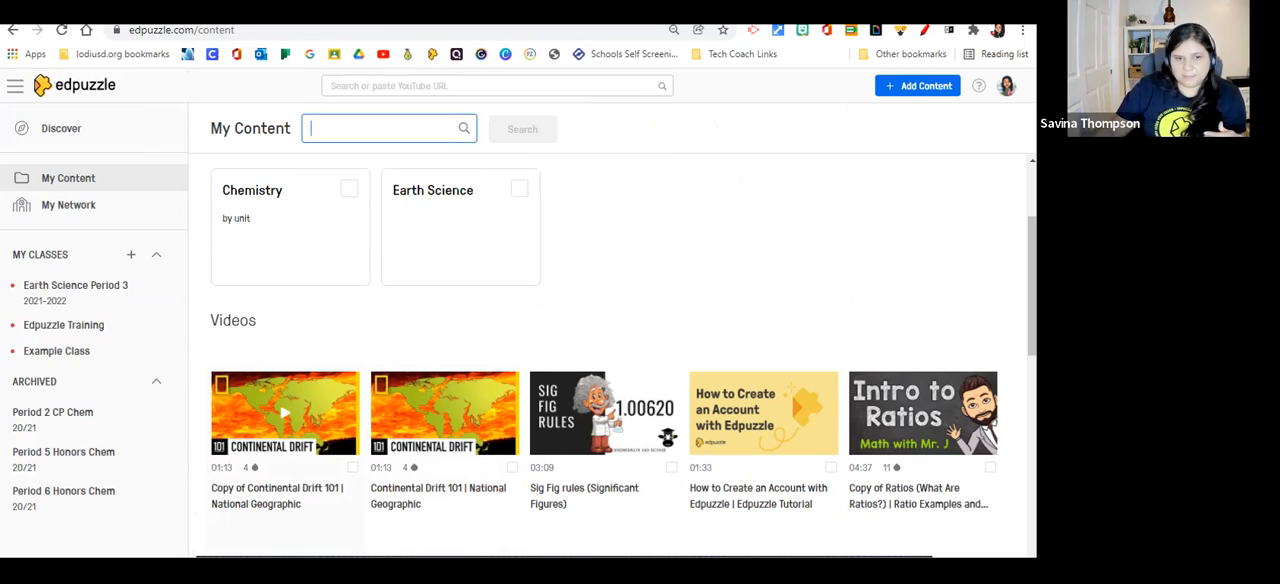
Open the original Continental Drift 101 video for editing and trim its end to 00:52, deleting the question in the removed section.
click(444, 412)
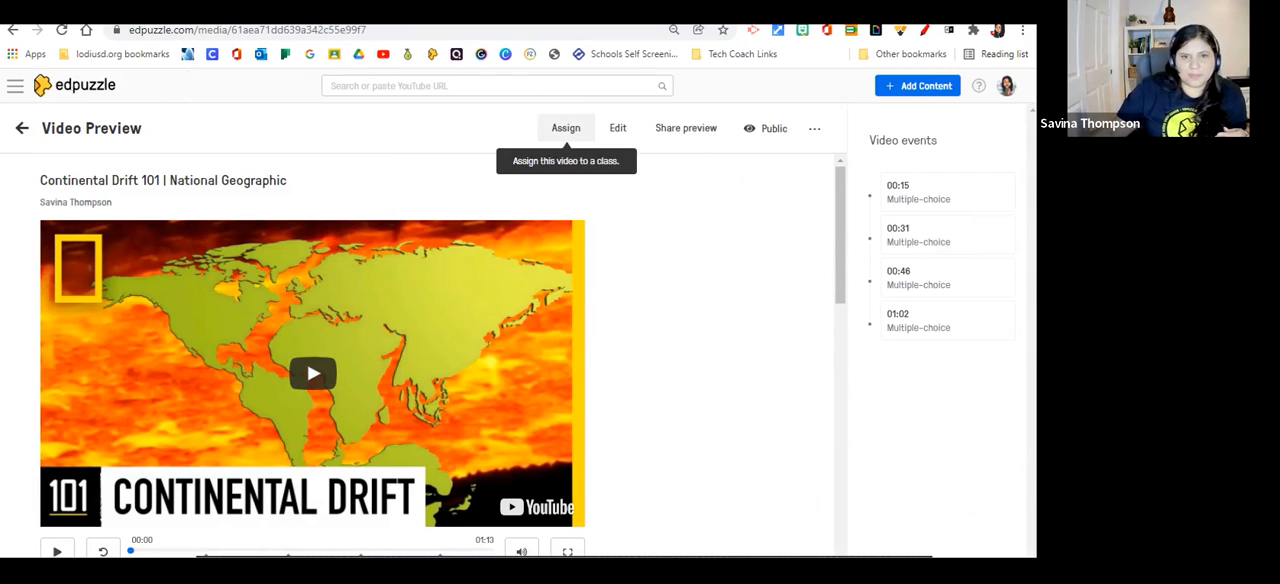
click(618, 128)
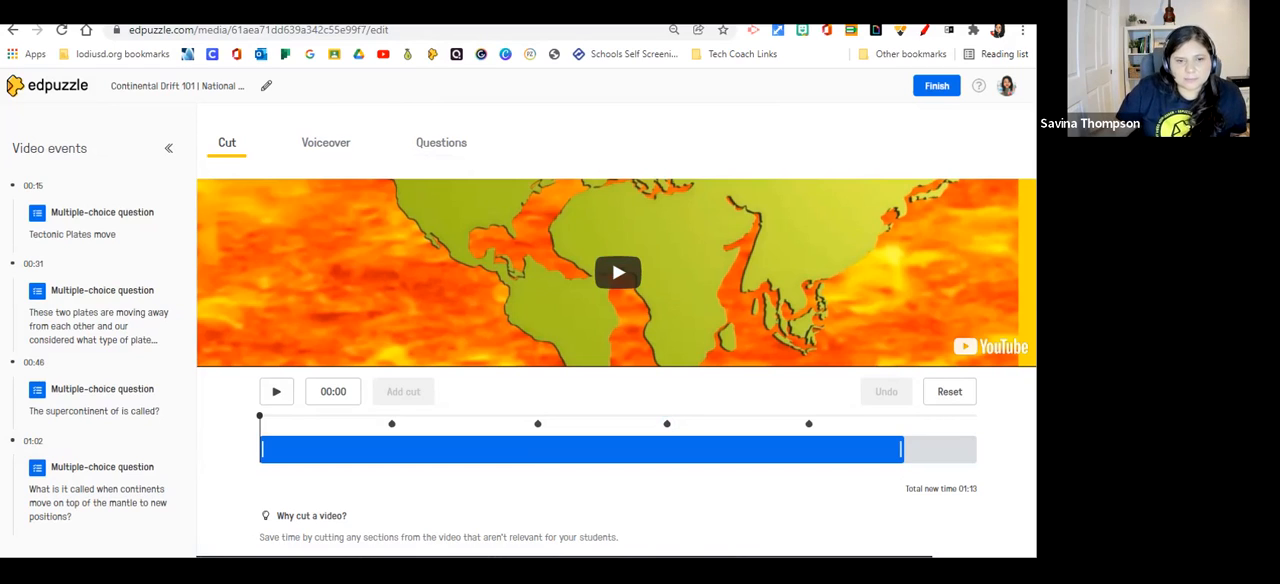
click(626, 262)
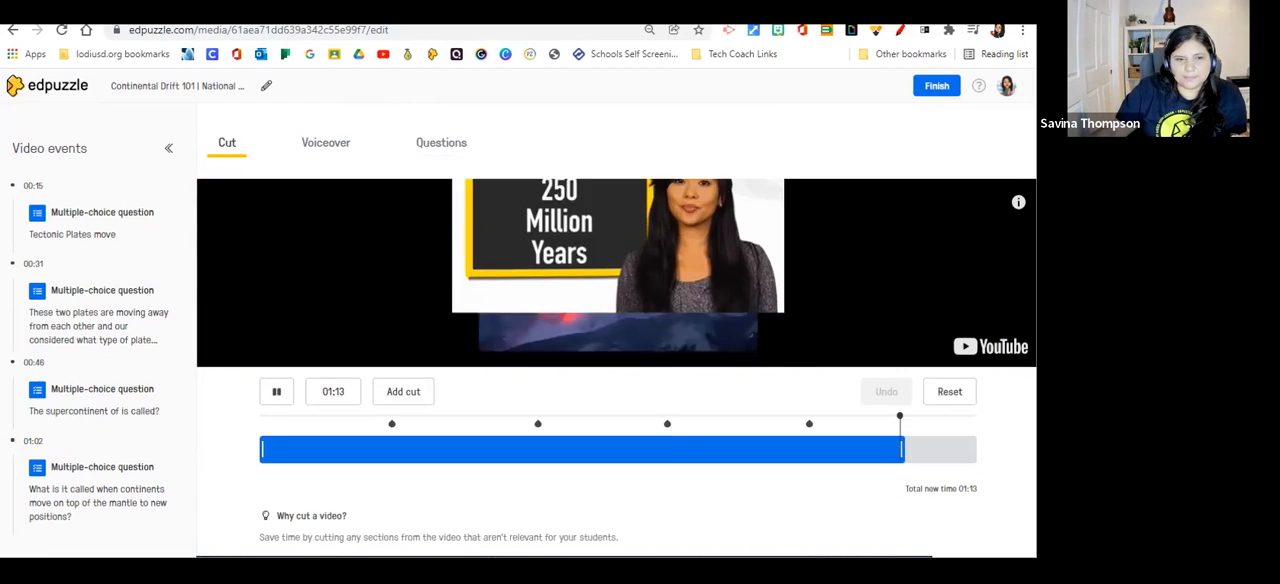
click(277, 392)
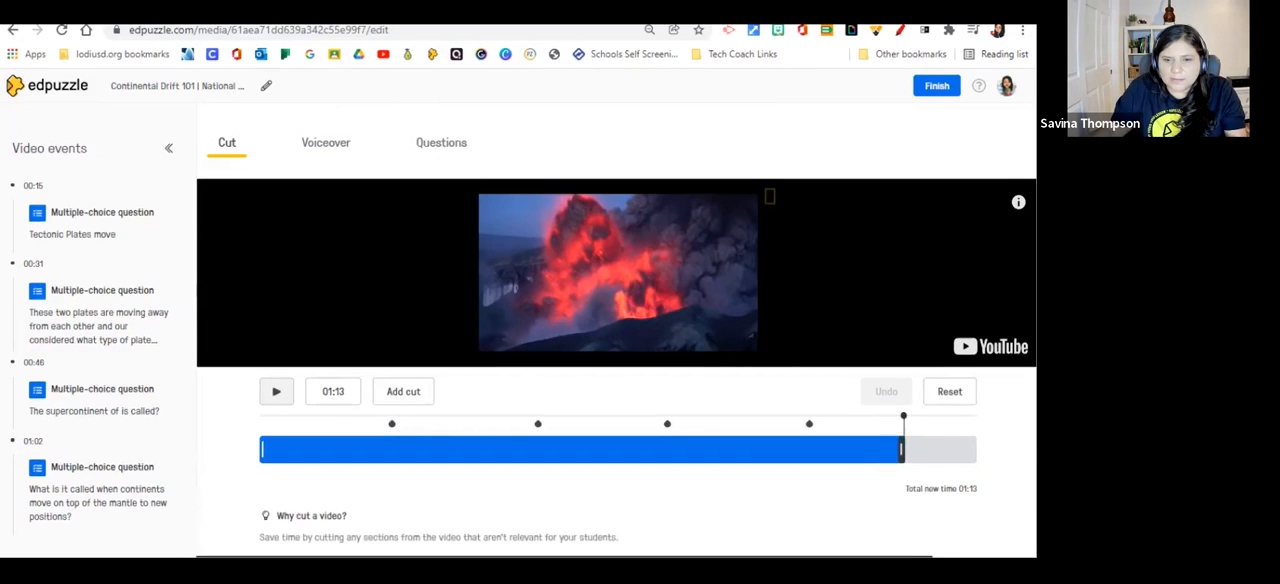
click(901, 449)
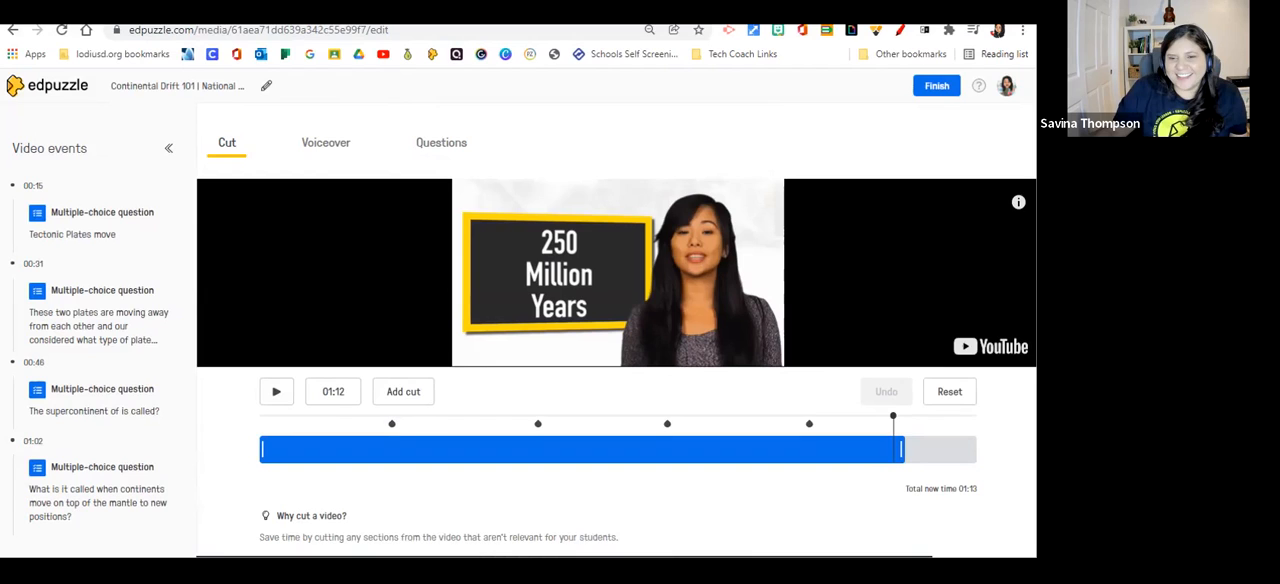
drag(902, 449, 722, 449)
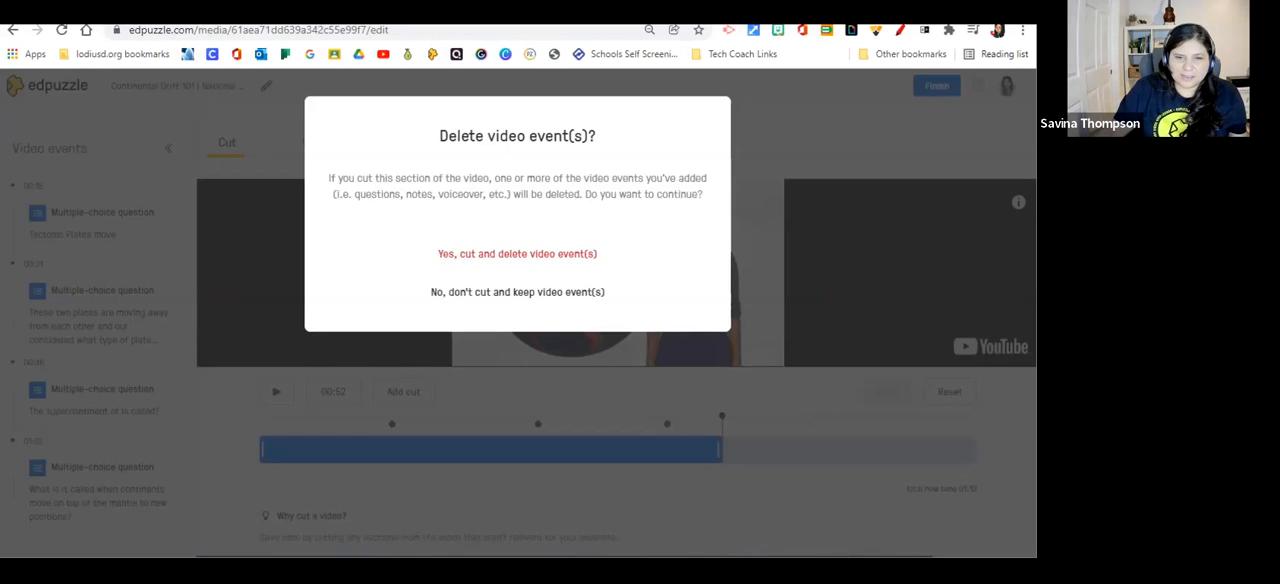
click(517, 254)
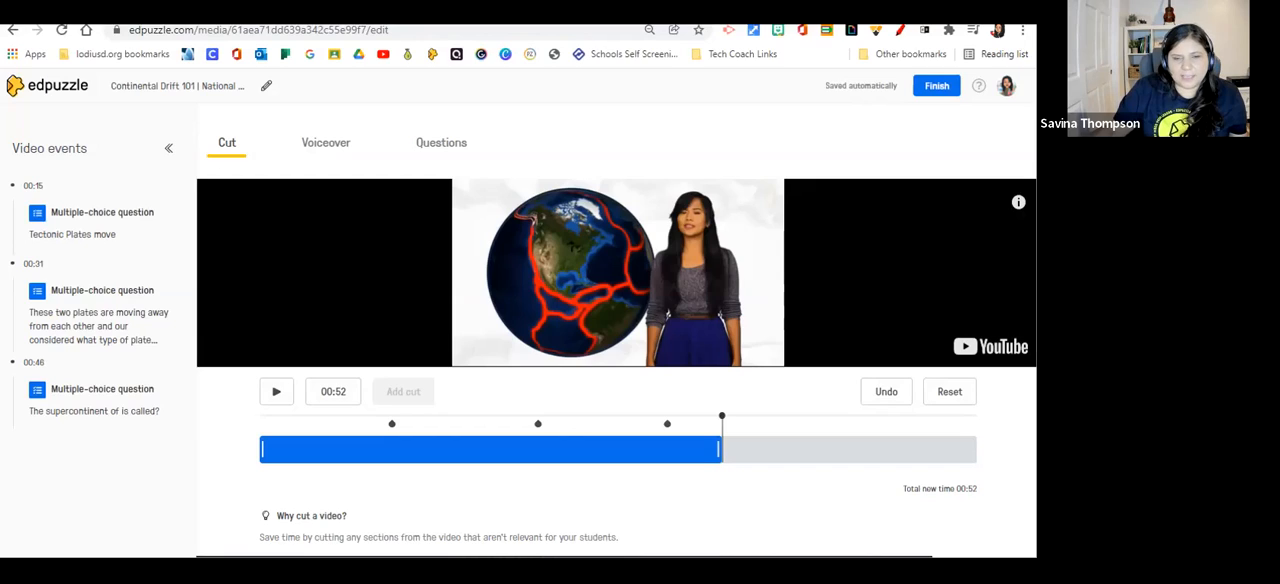
Split the video at 00:20 and cut out the section from there to 00:24.
click(460, 449)
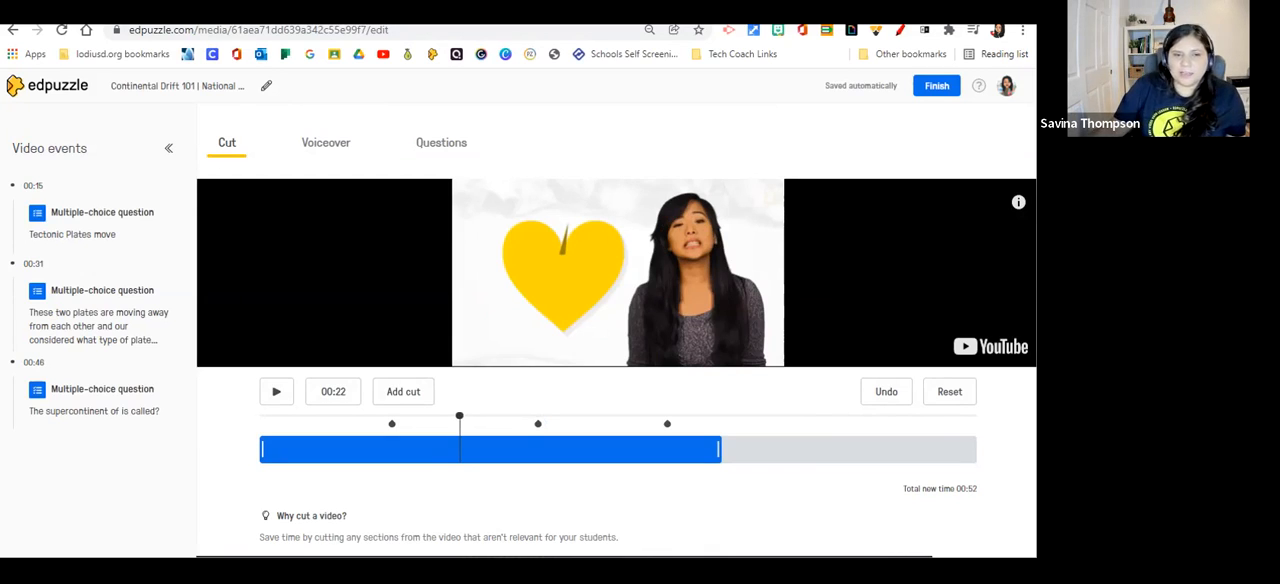
drag(459, 416, 438, 416)
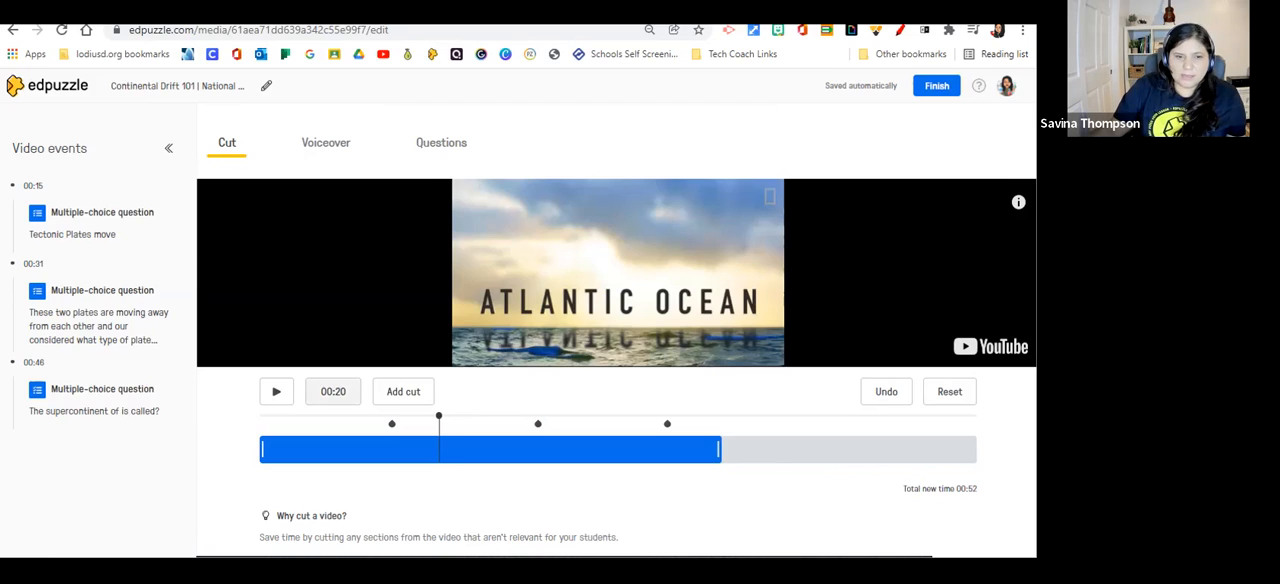
click(333, 391)
key(BackSpace)
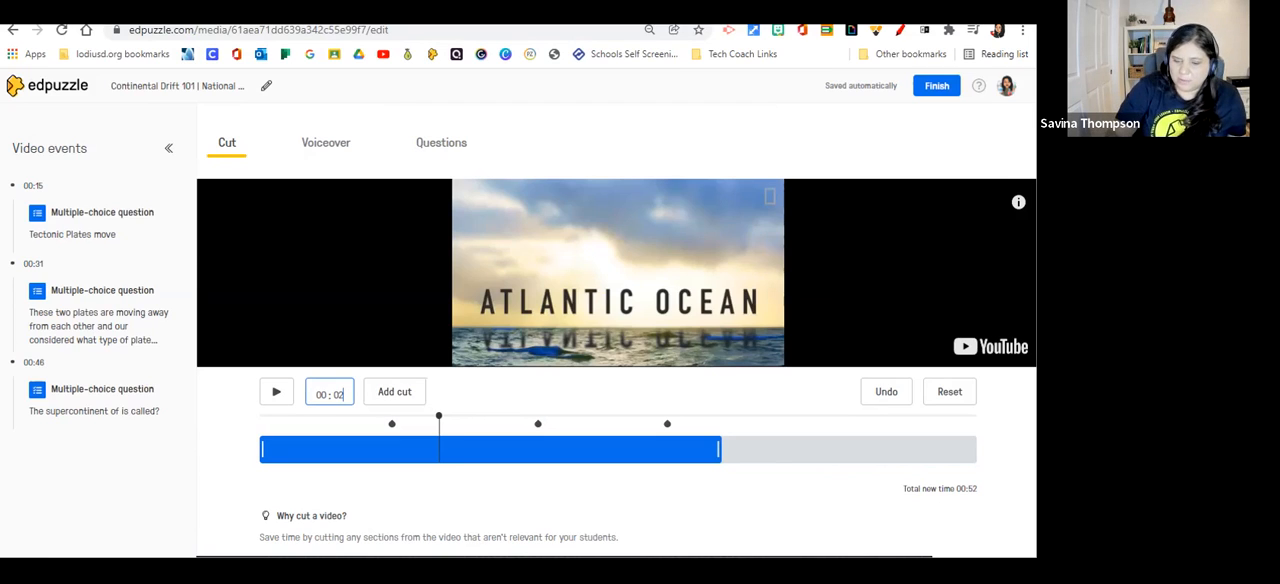
text(3)
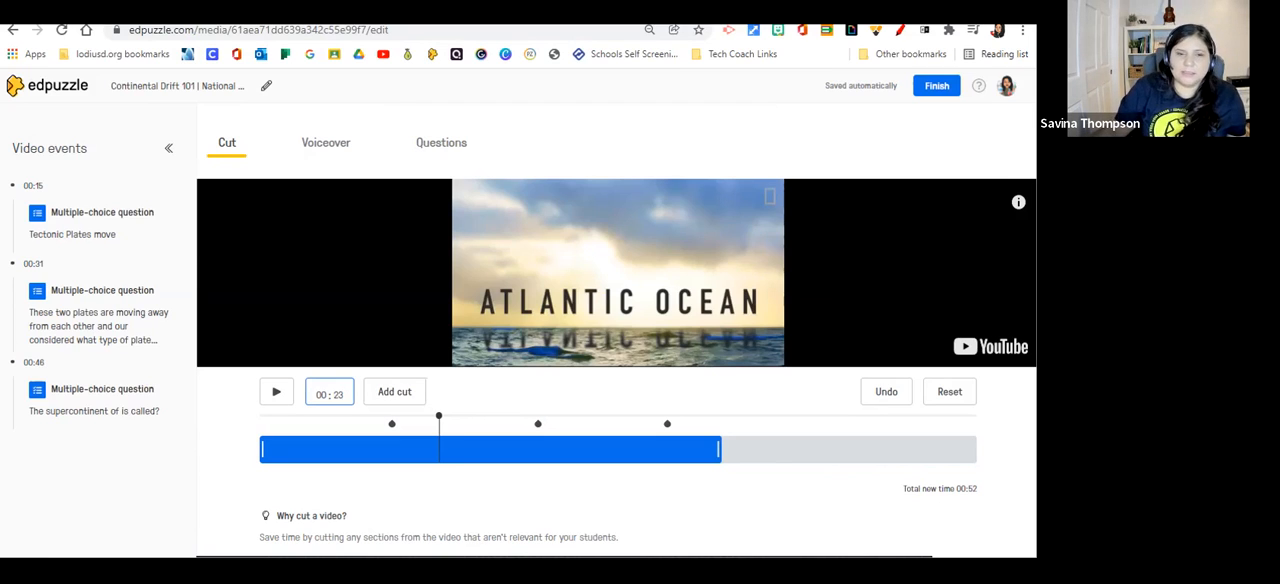
key(Return)
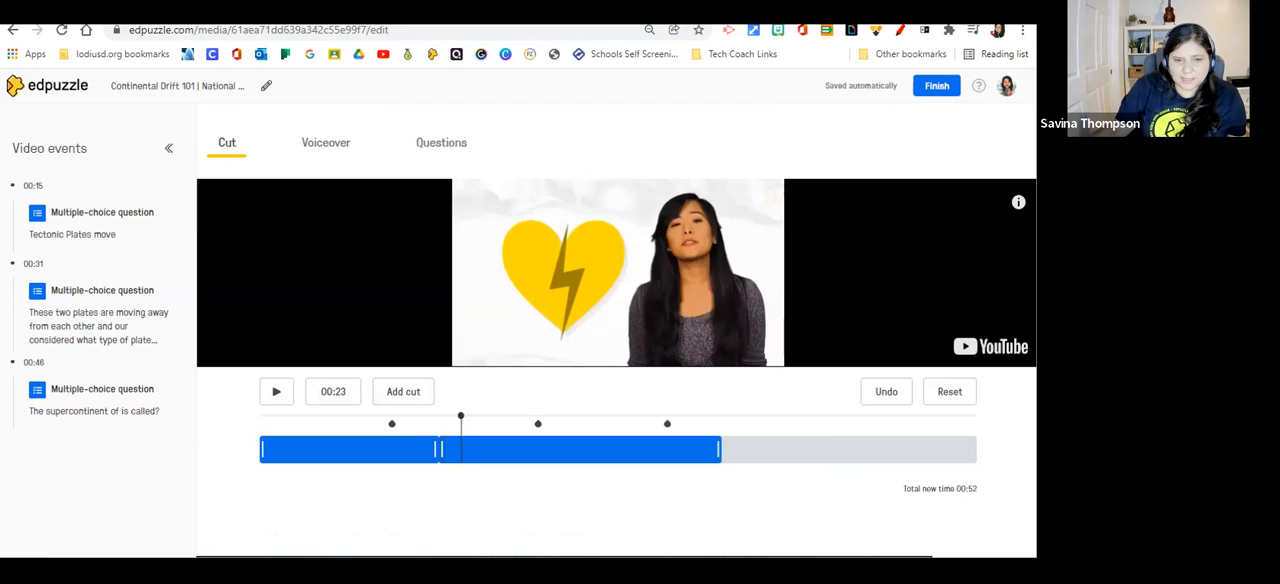
drag(441, 449, 476, 449)
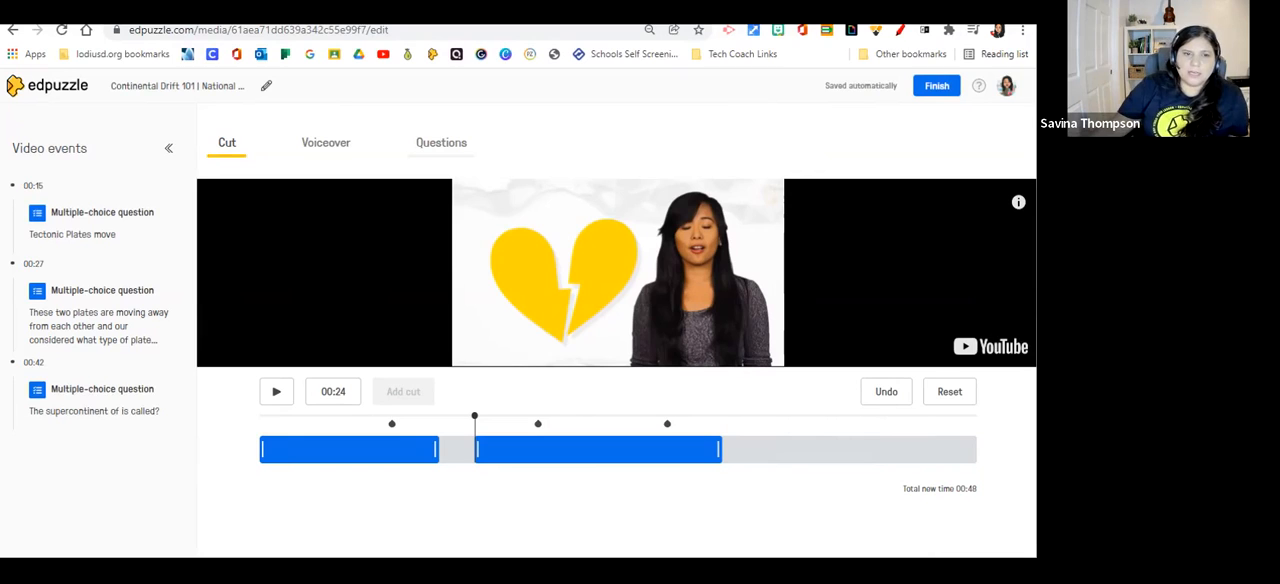
Check the voiceover option, start a multiple-choice question at 00:20, and view its equation editor without inserting an equation.
click(326, 143)
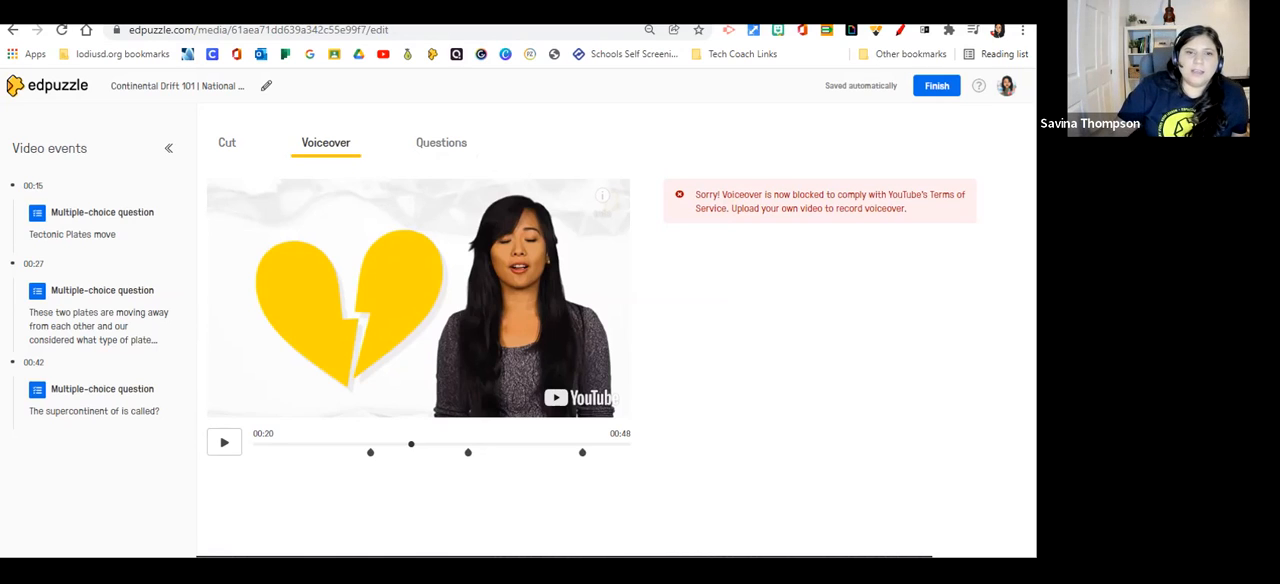
click(441, 143)
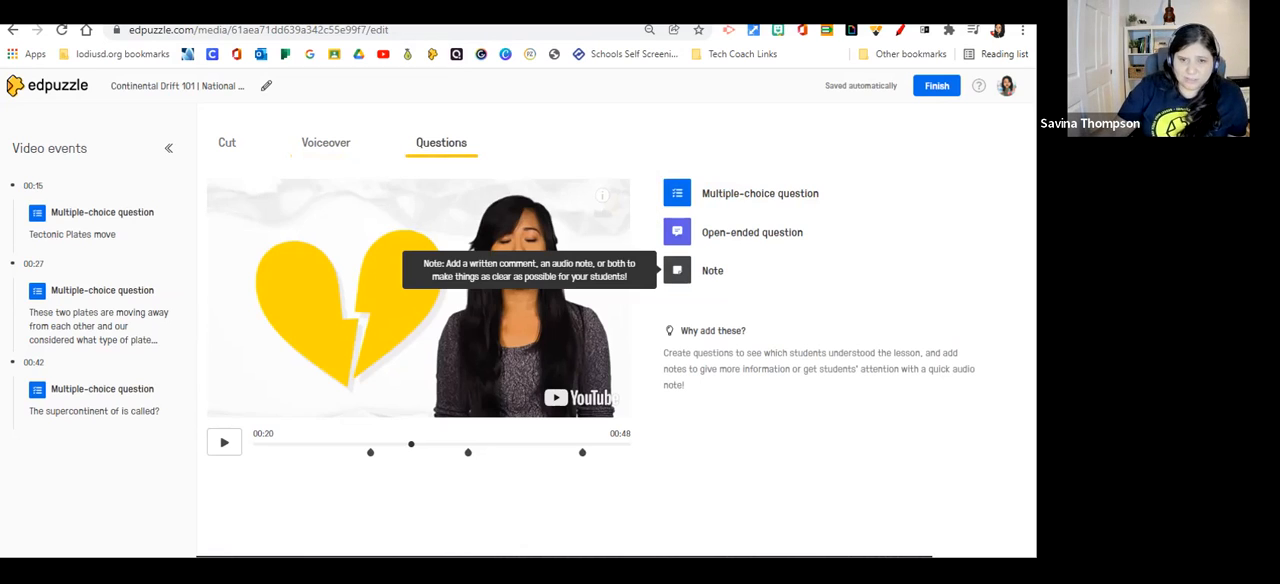
click(677, 193)
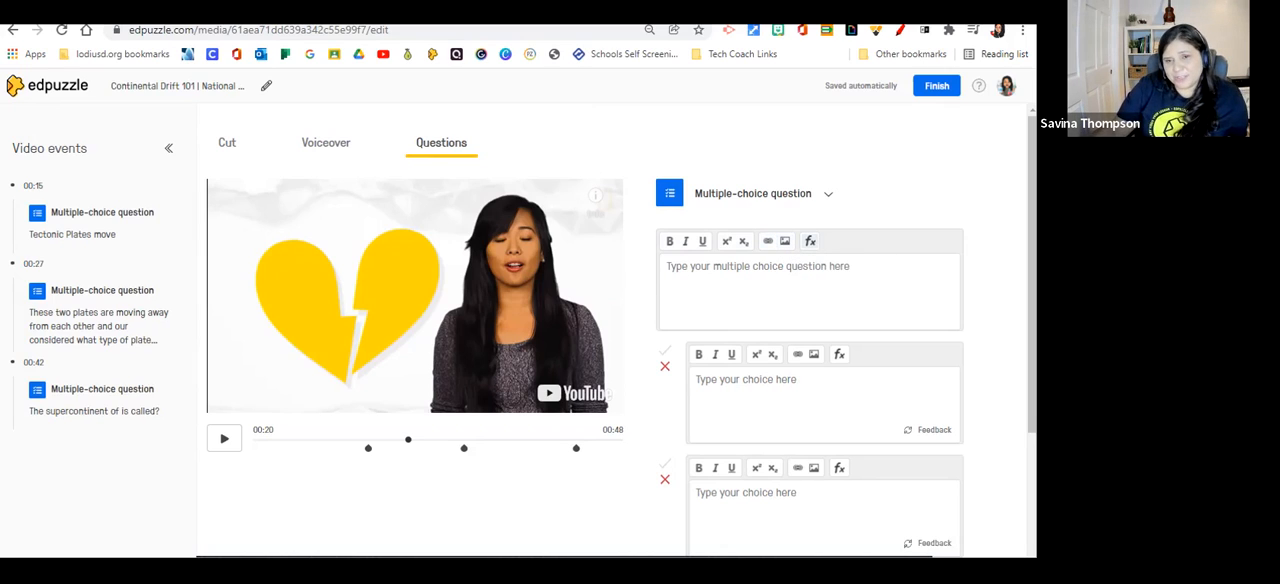
click(810, 241)
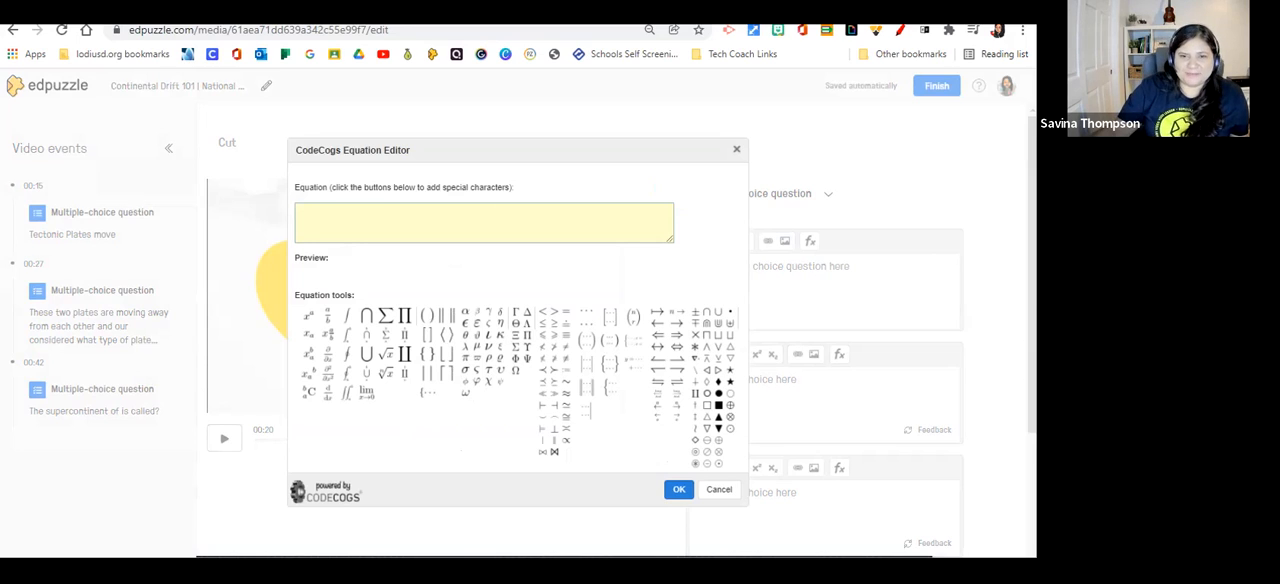
key(Escape)
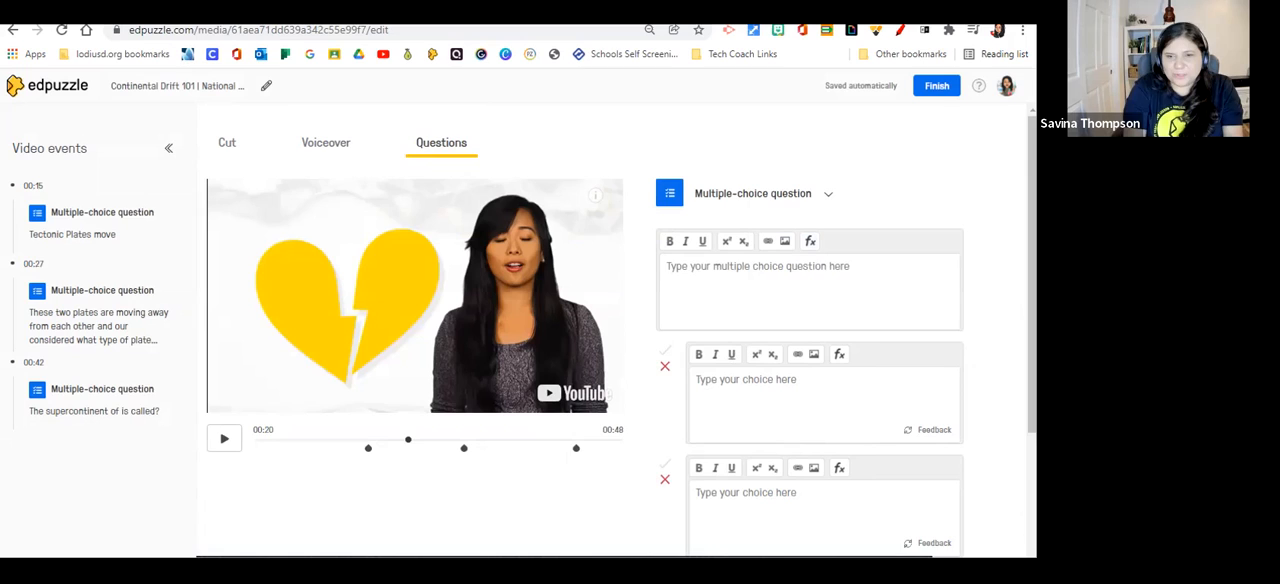
Enter "my questioon" with the choices "answer" and "wrong", mark only "answer" as correct, and save the multiple-choice question.
text(my questioon)
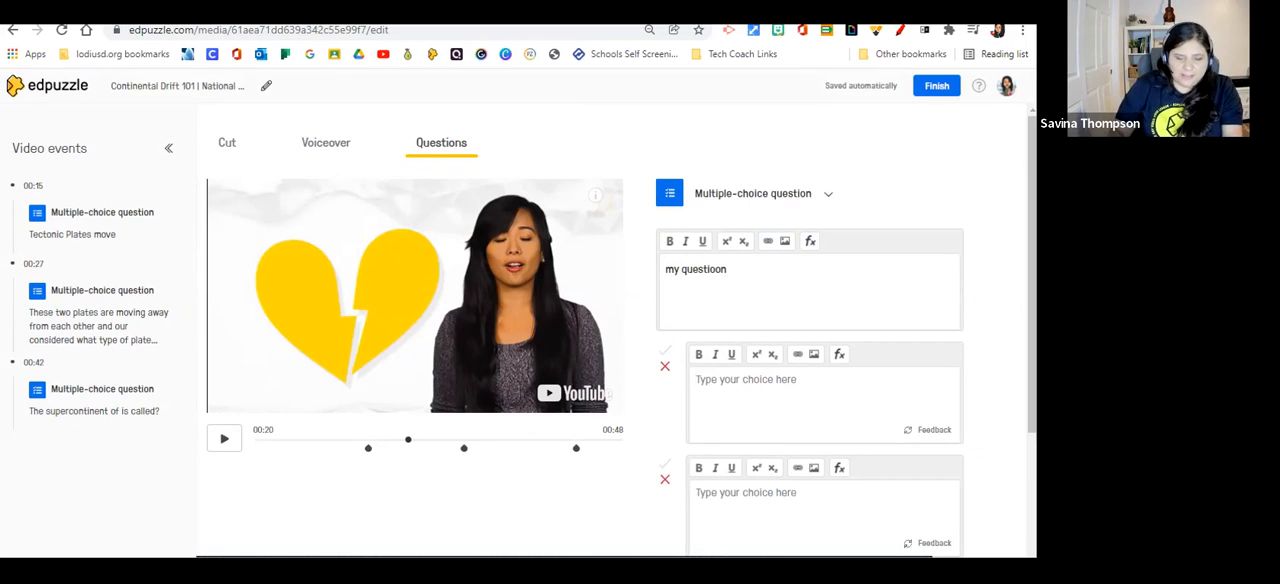
click(728, 382)
text(answer)
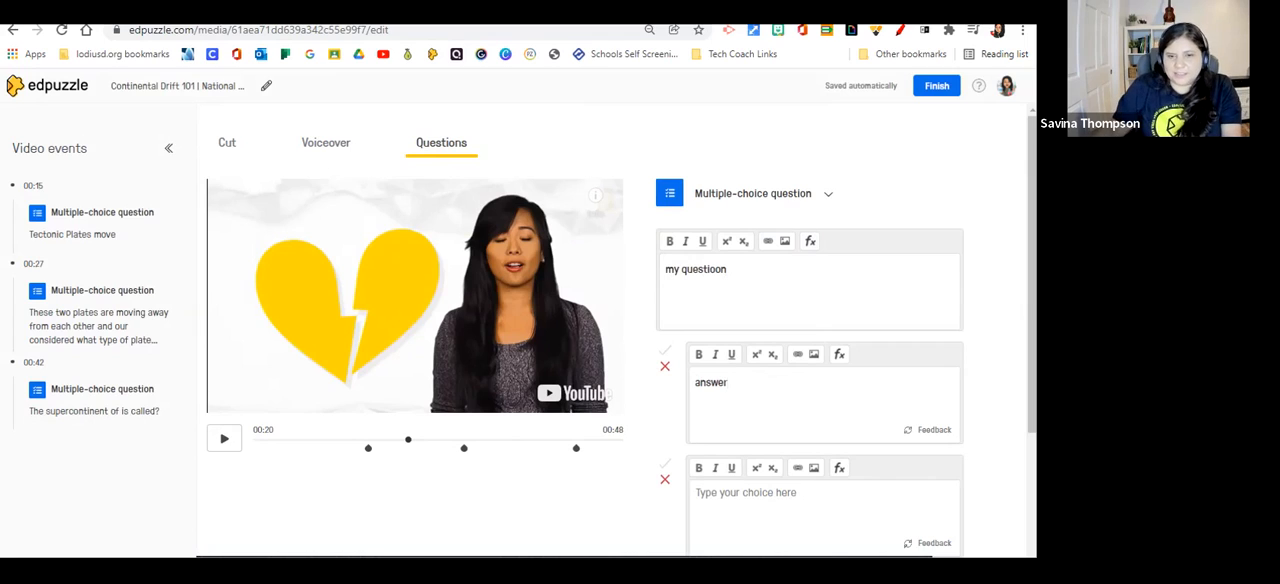
click(746, 493)
text(wrong)
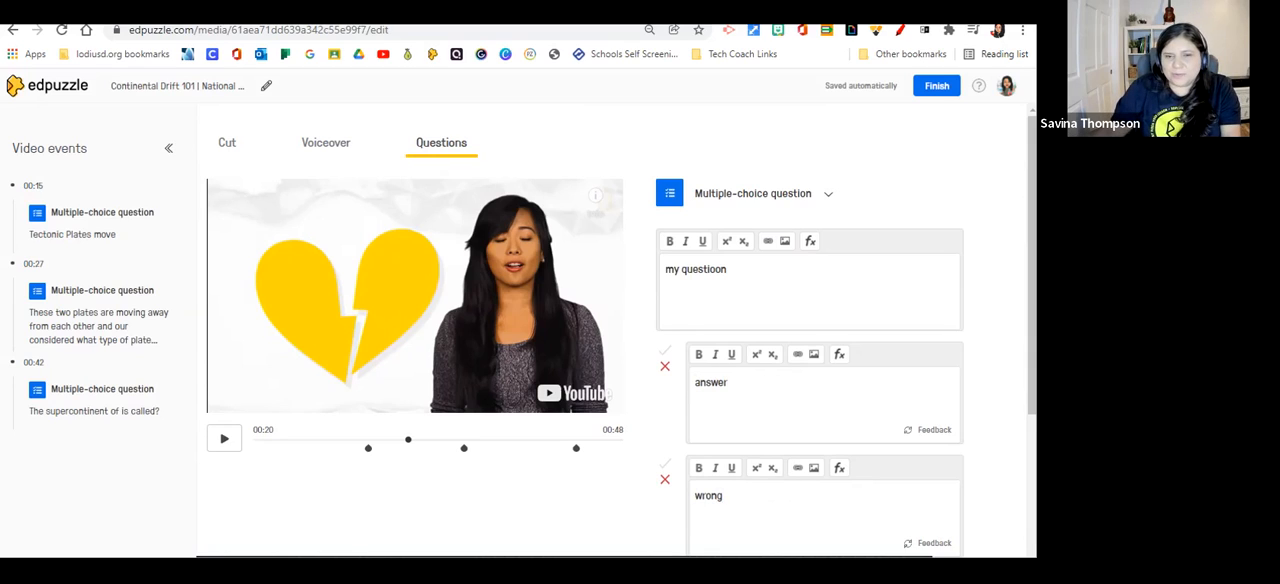
click(665, 351)
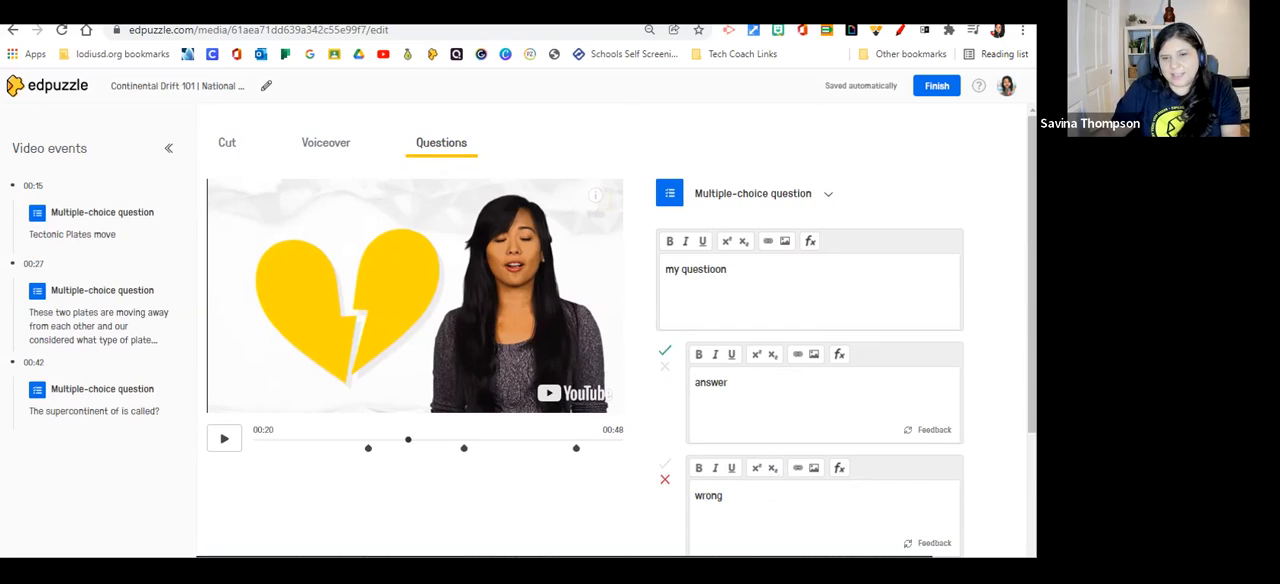
scroll(621, 337, down, 1)
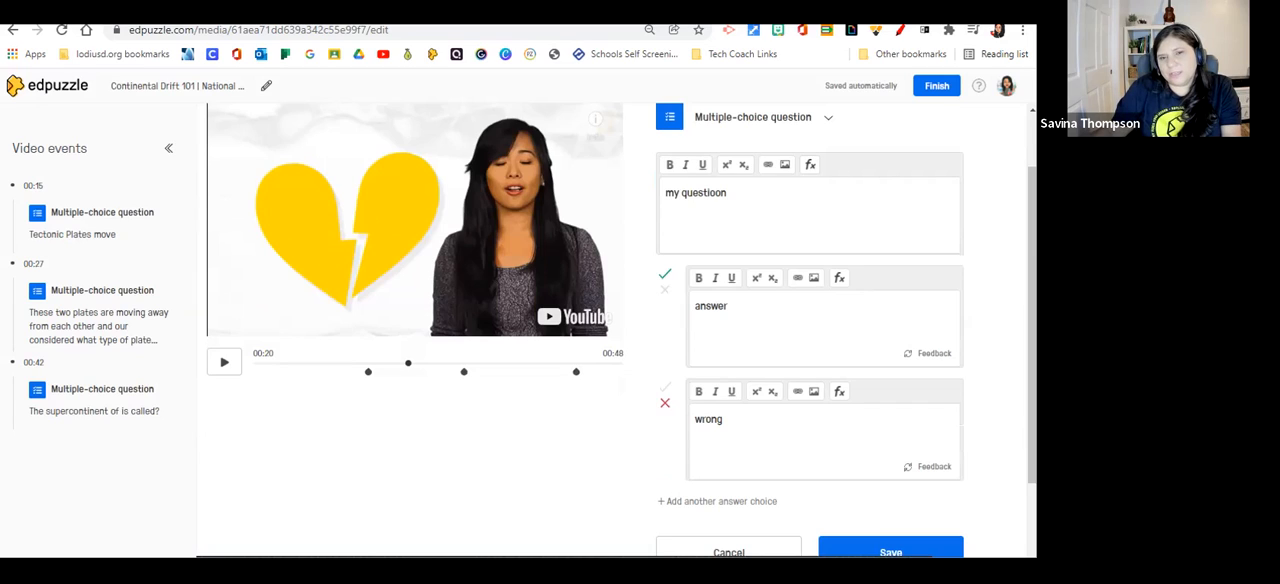
click(665, 387)
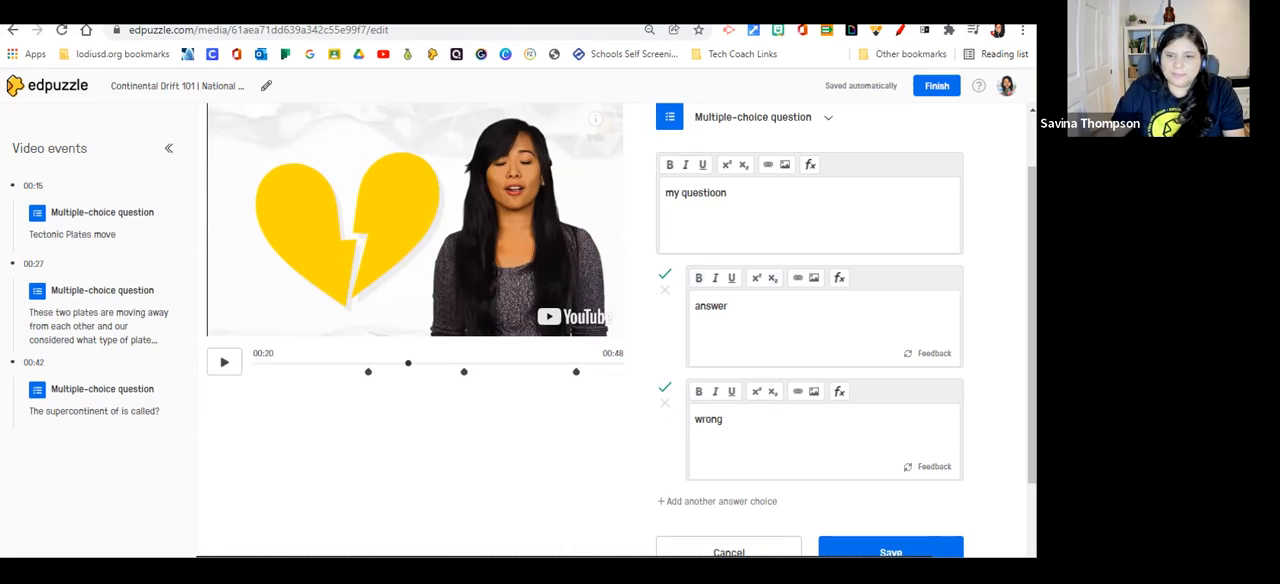
click(665, 403)
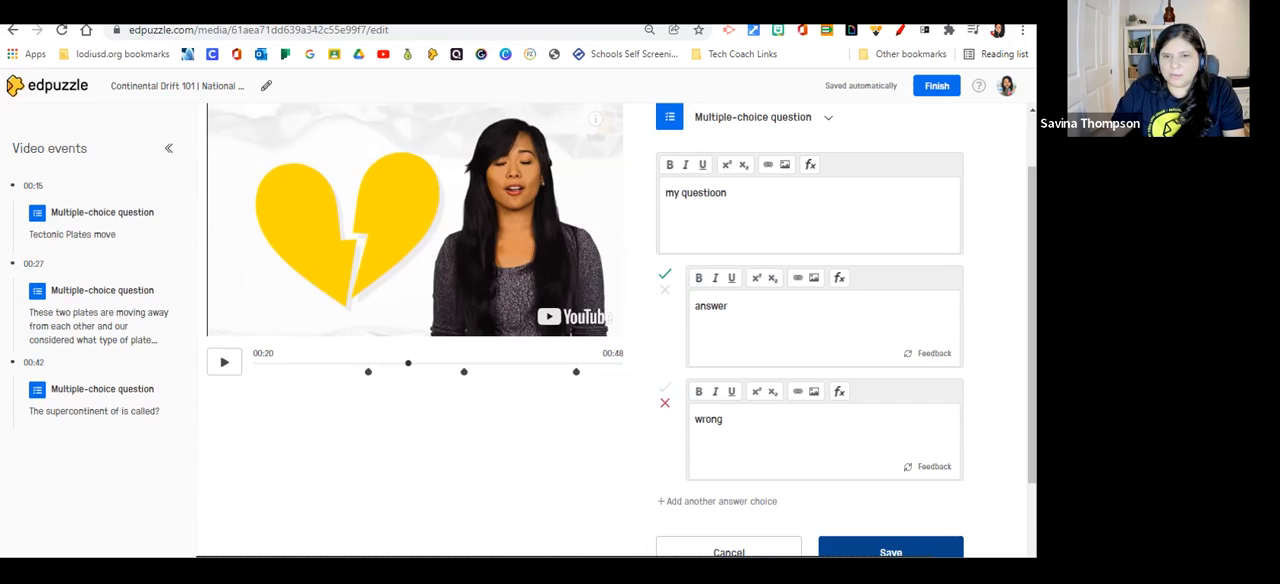
click(890, 552)
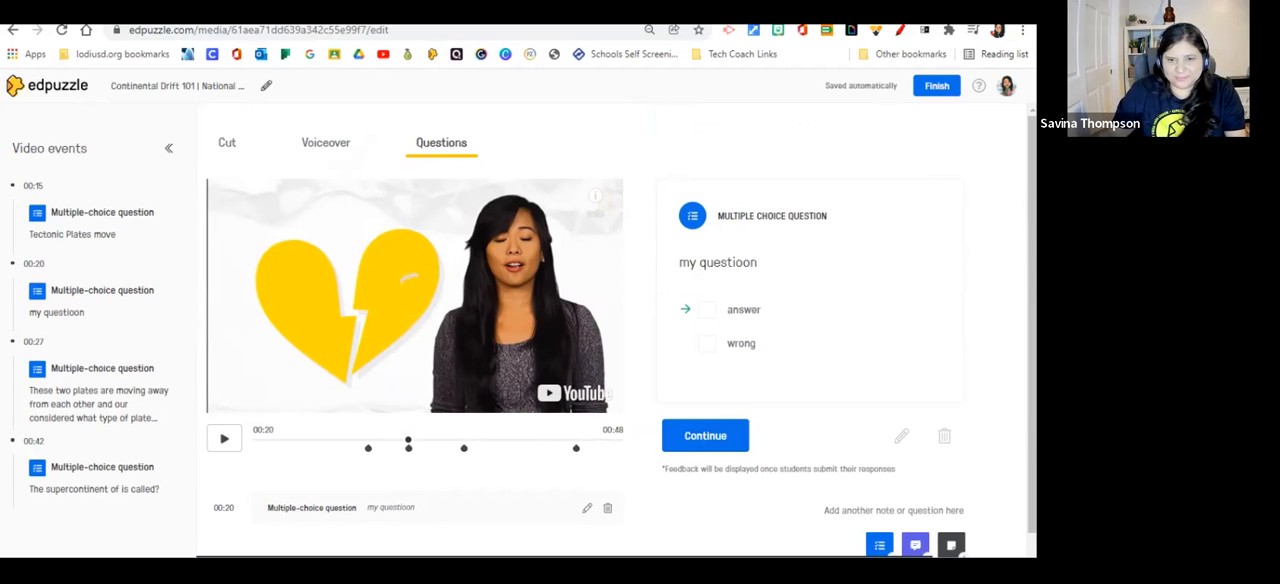
Start an open-ended question at 00:26 with the text "my question" and allow audio responses.
click(438, 440)
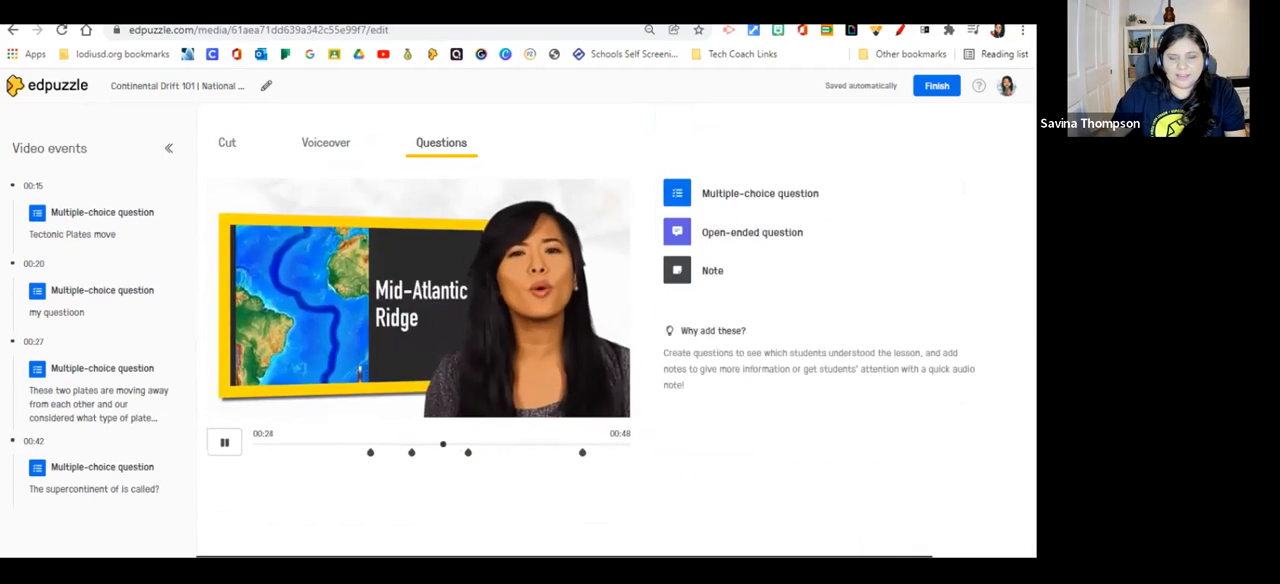
click(224, 442)
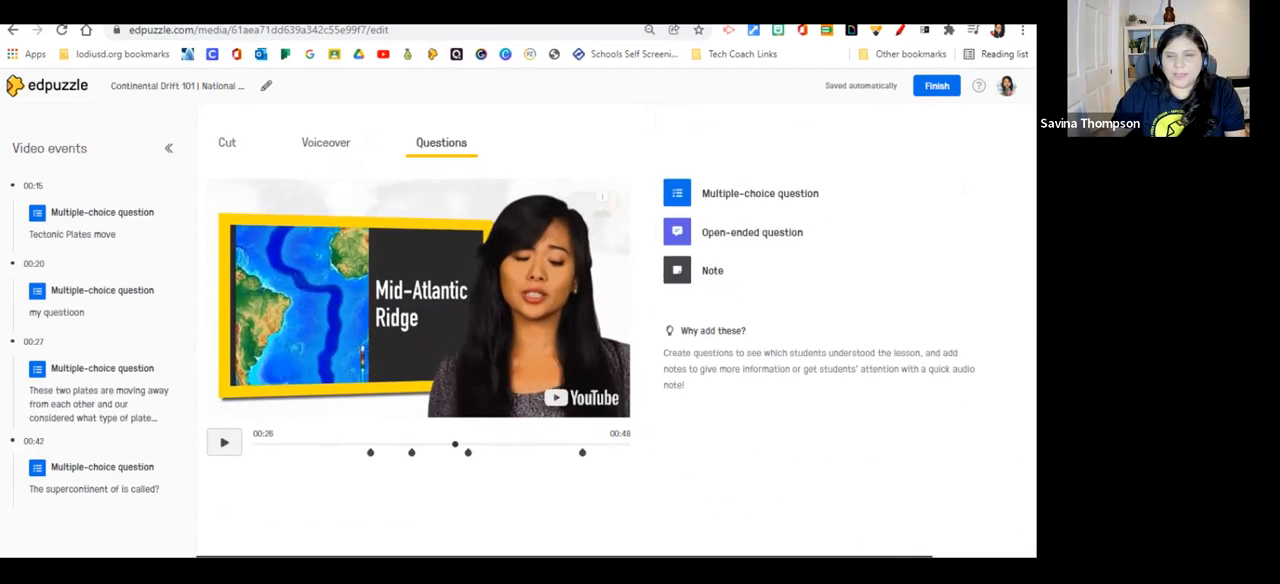
click(677, 232)
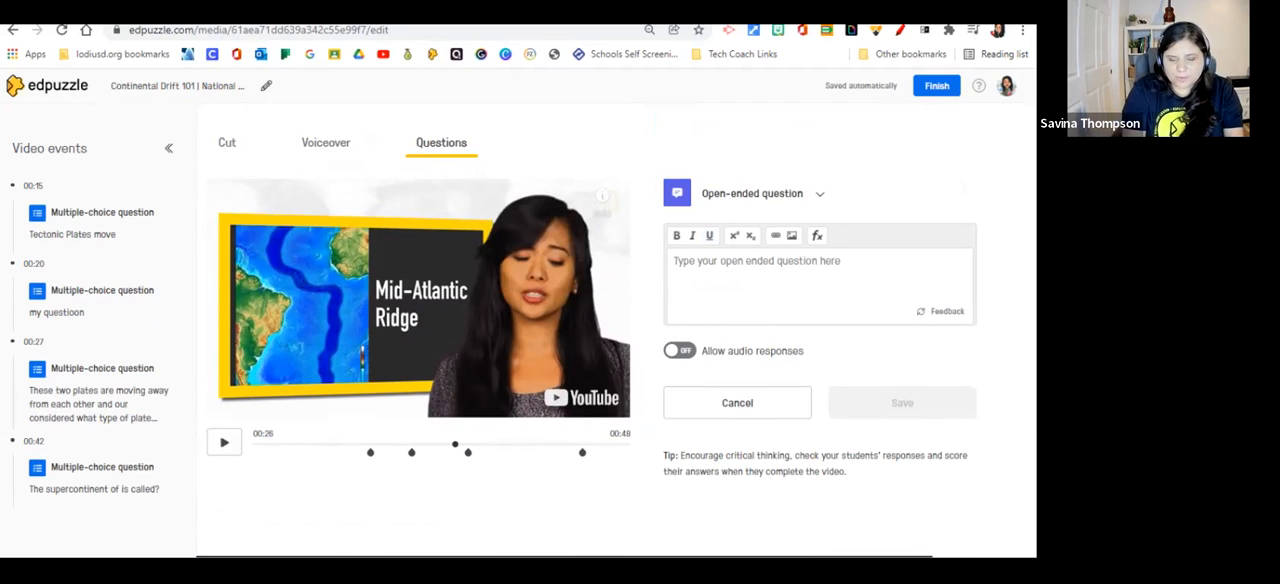
text(m)
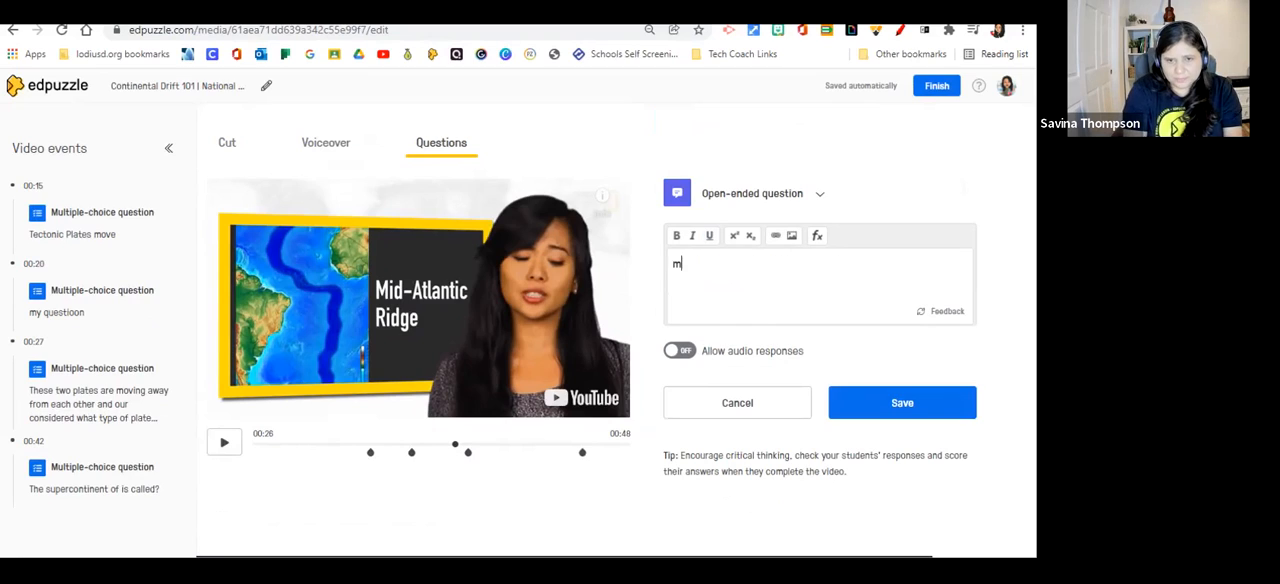
text(y question)
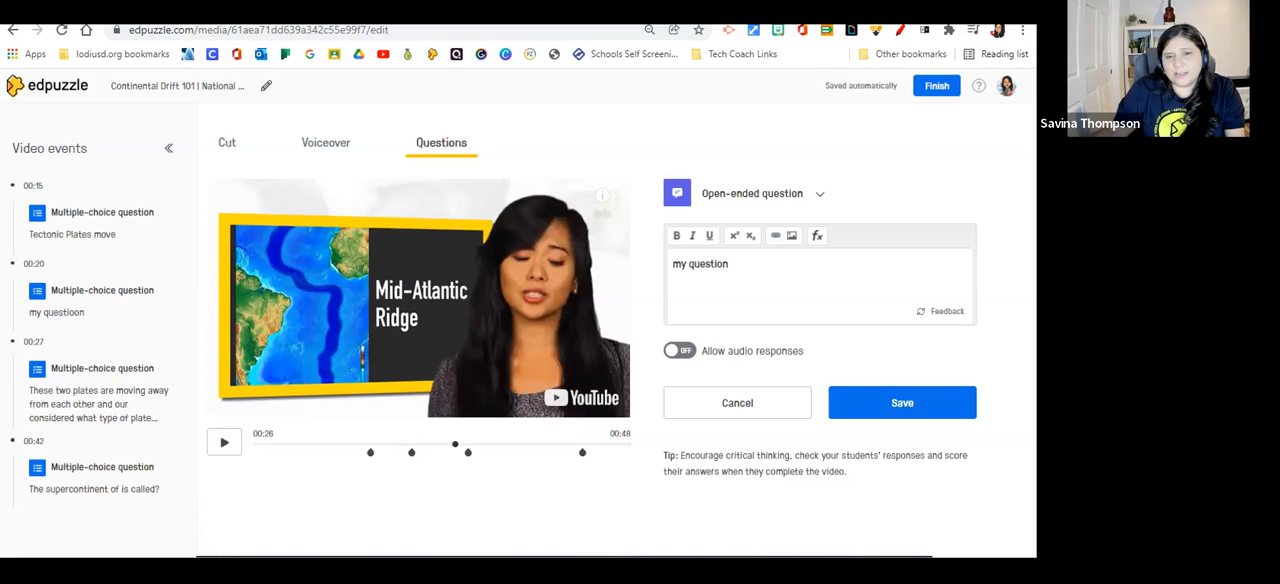
click(680, 351)
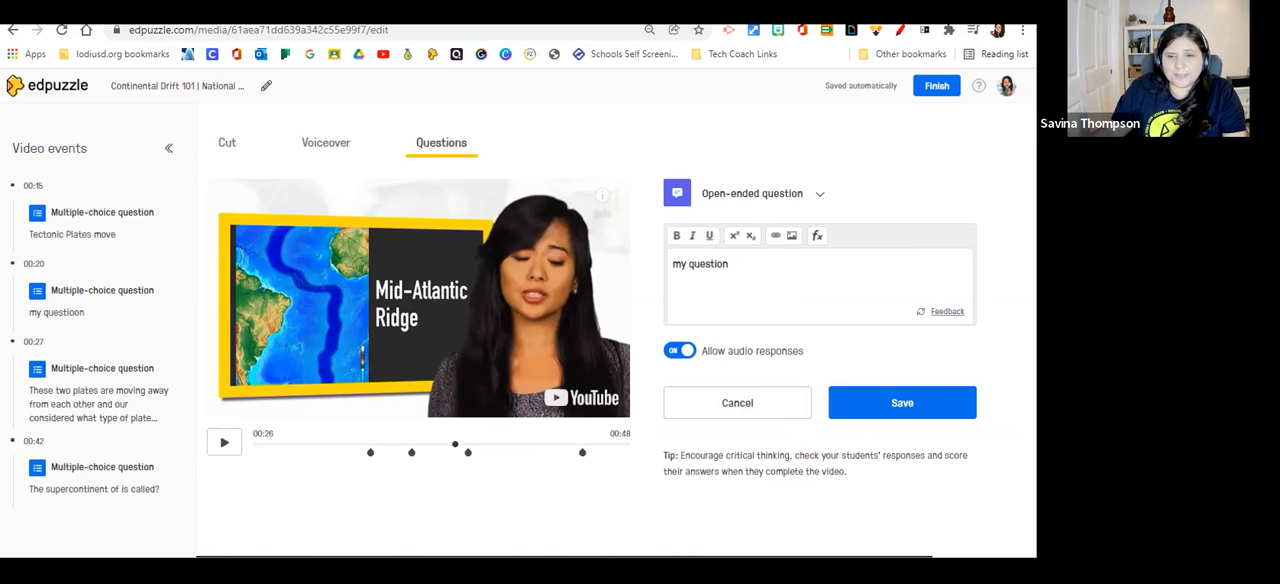
Add the feedback "correct answer" to the open-ended question at 00:26 and save the question.
click(947, 311)
click(730, 262)
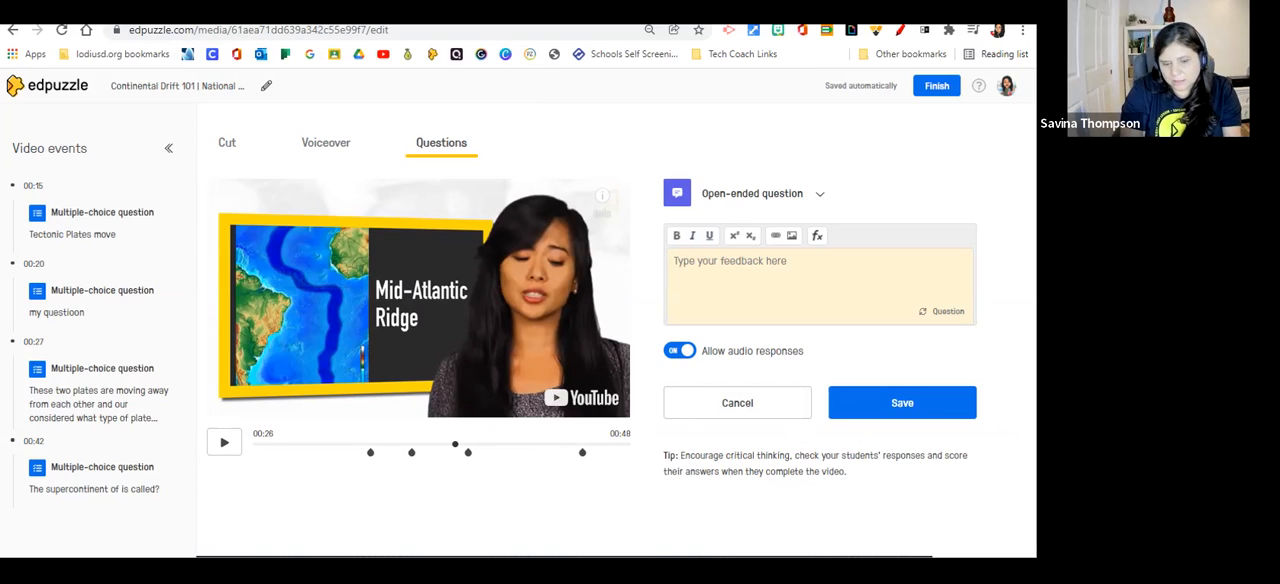
text(correct)
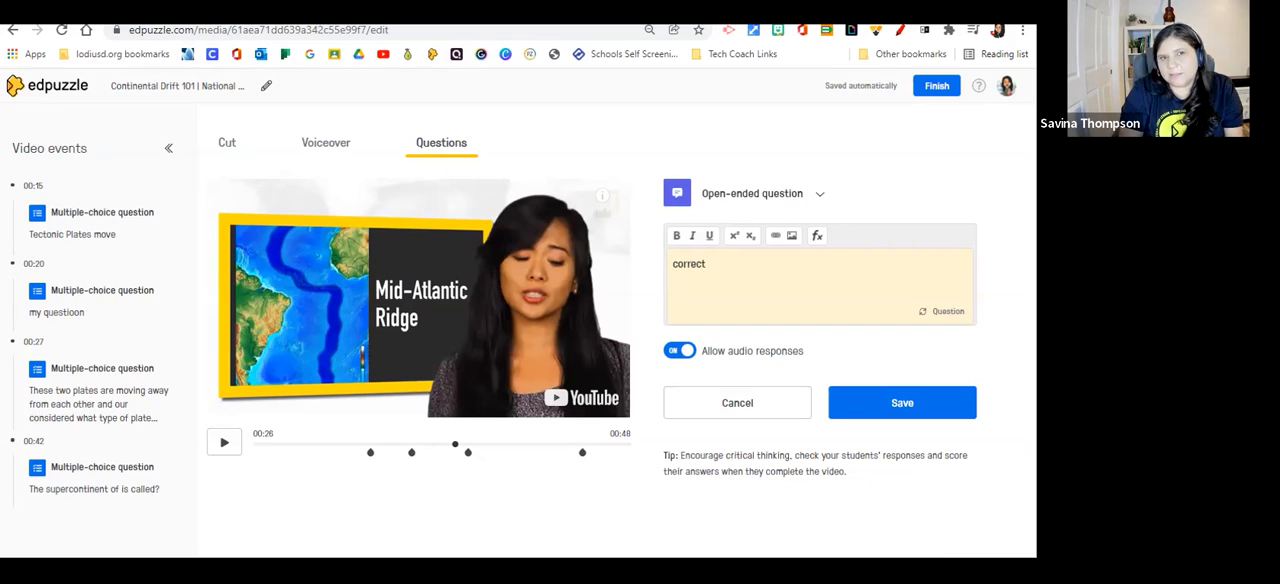
text( answ)
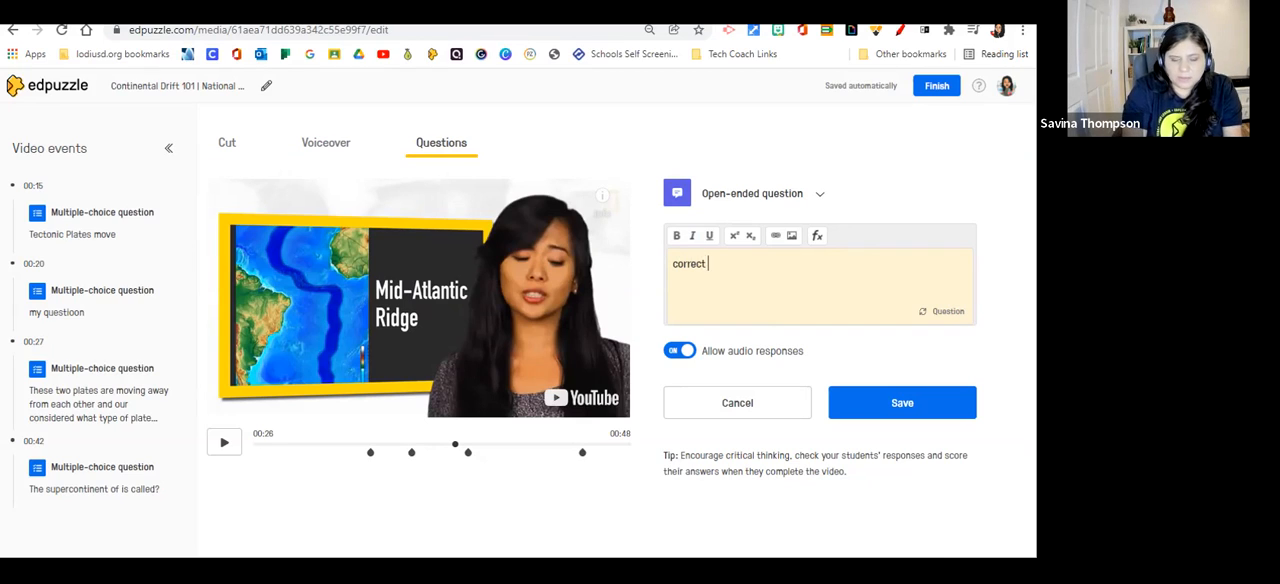
text(er)
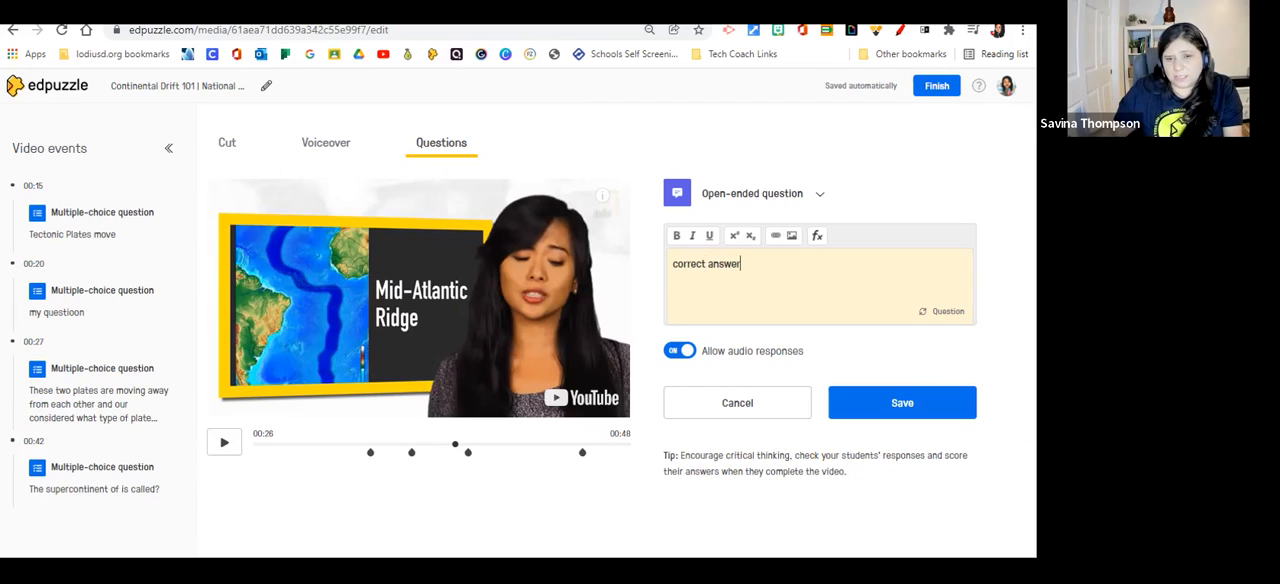
click(902, 402)
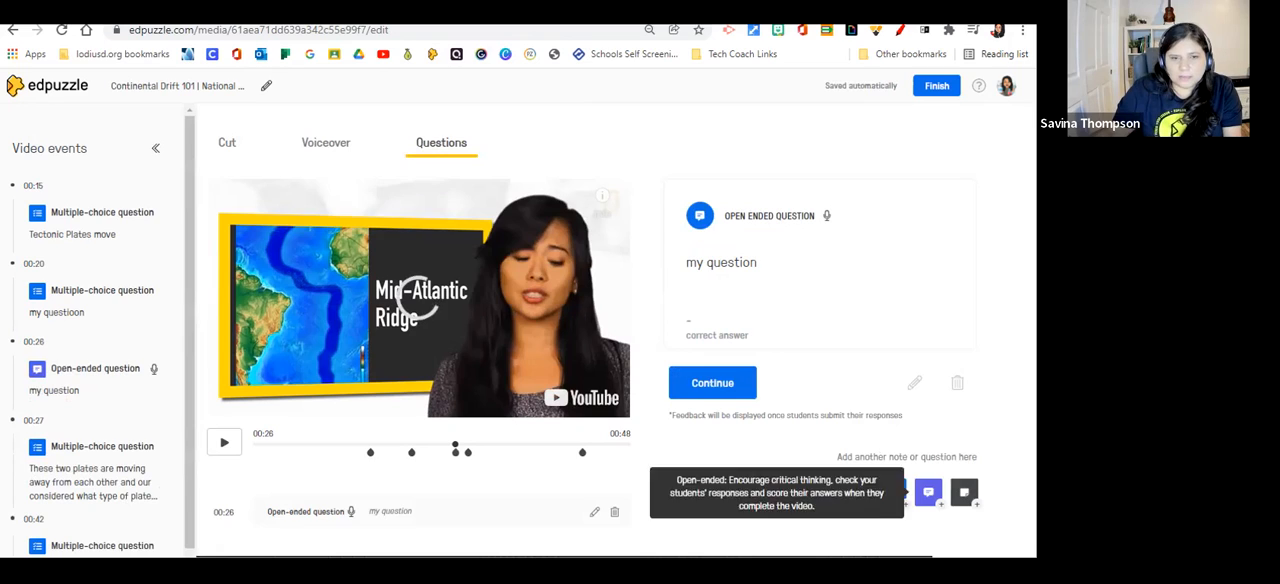
Edit the multiple-choice question at 00:20, adding feedback "good job" for "answer" and "look at..." for "wrong", and save it.
click(411, 453)
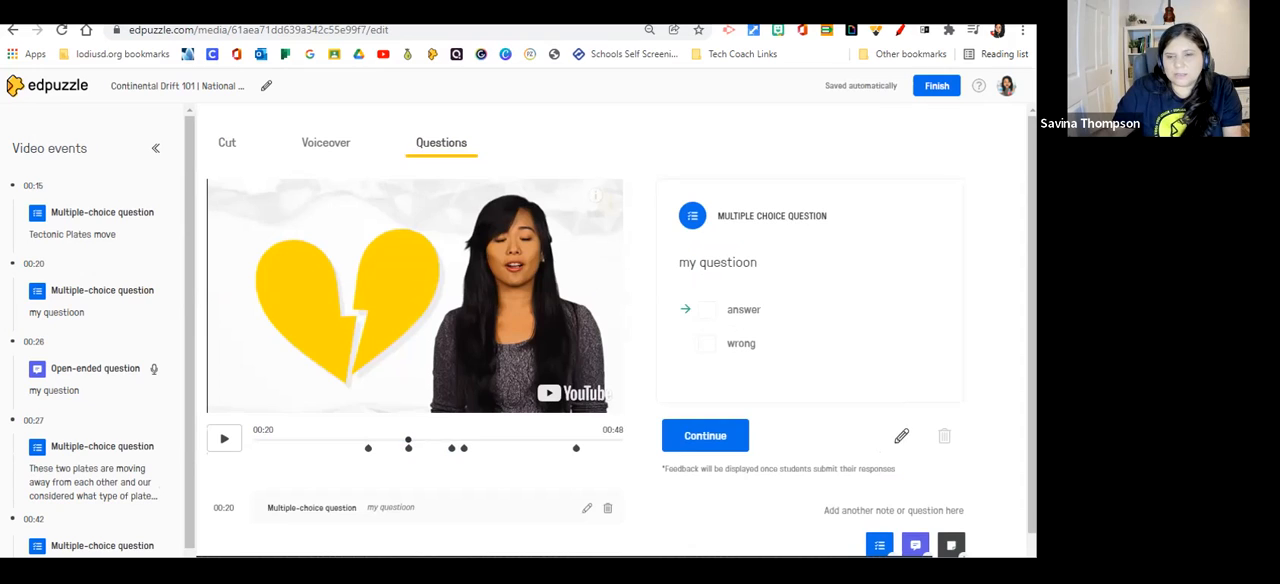
click(901, 436)
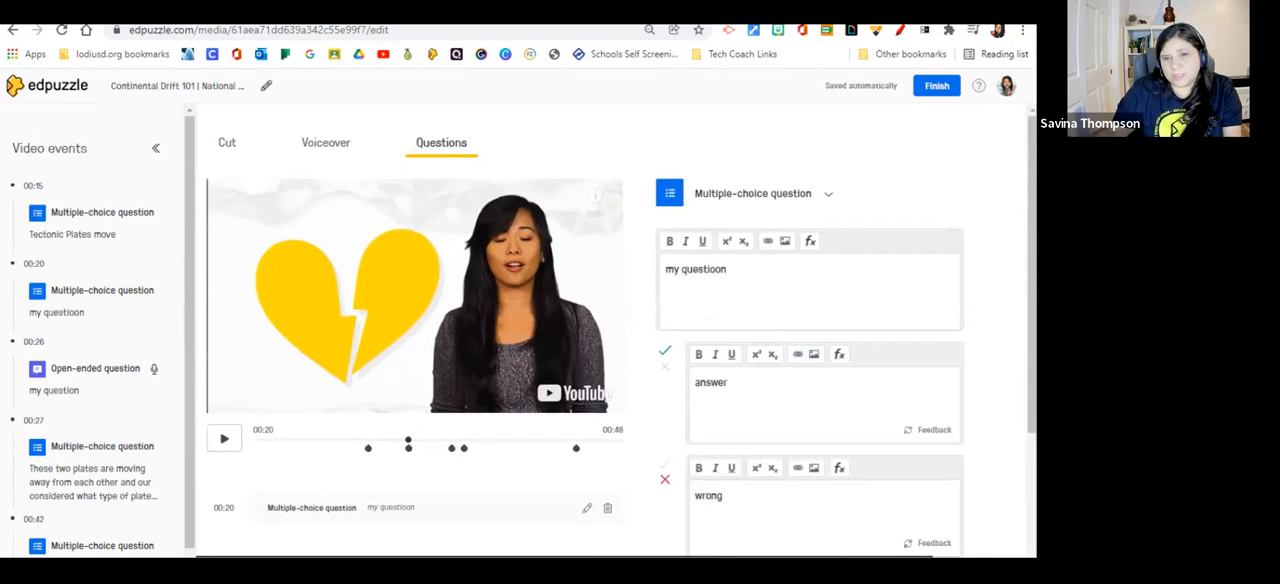
scroll(797, 354, down, 1)
click(934, 354)
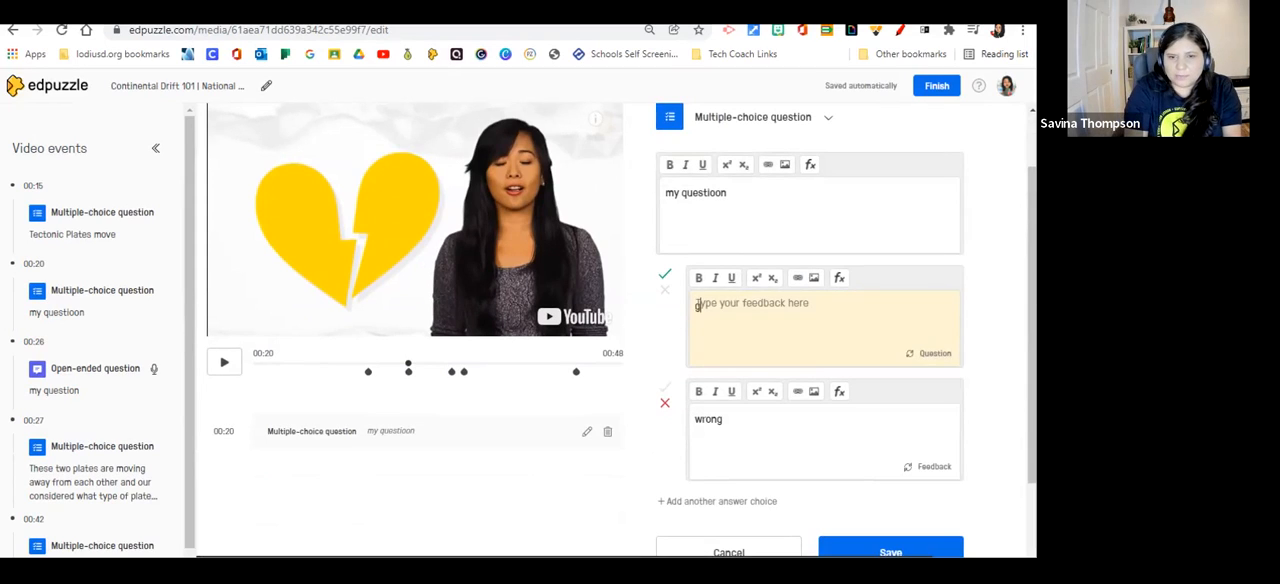
text(good job)
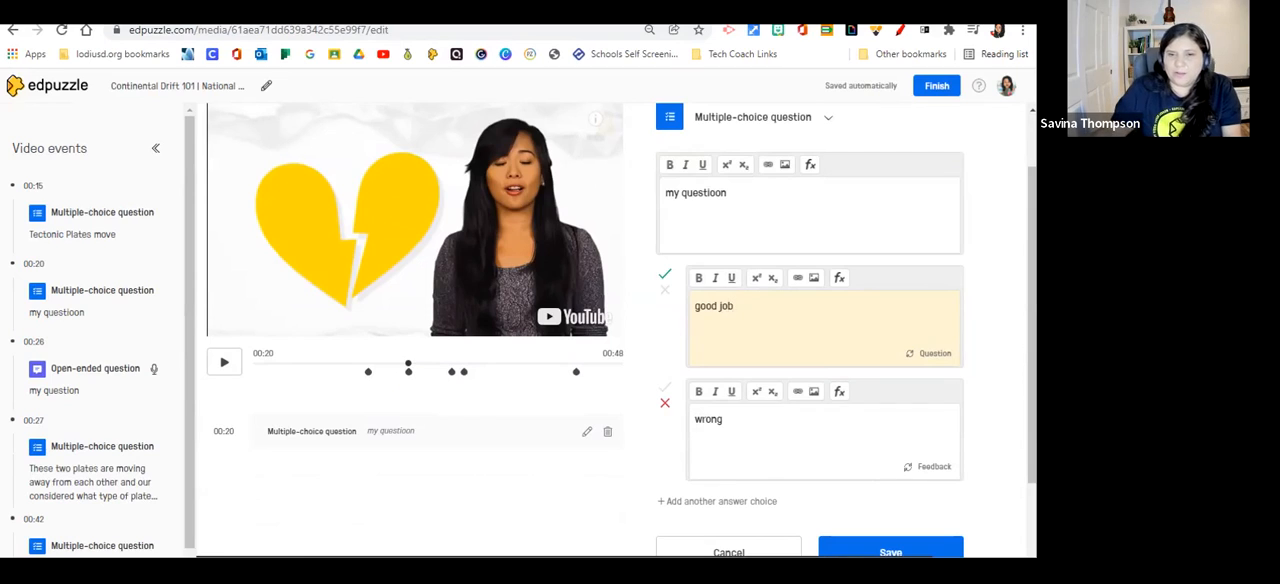
click(934, 466)
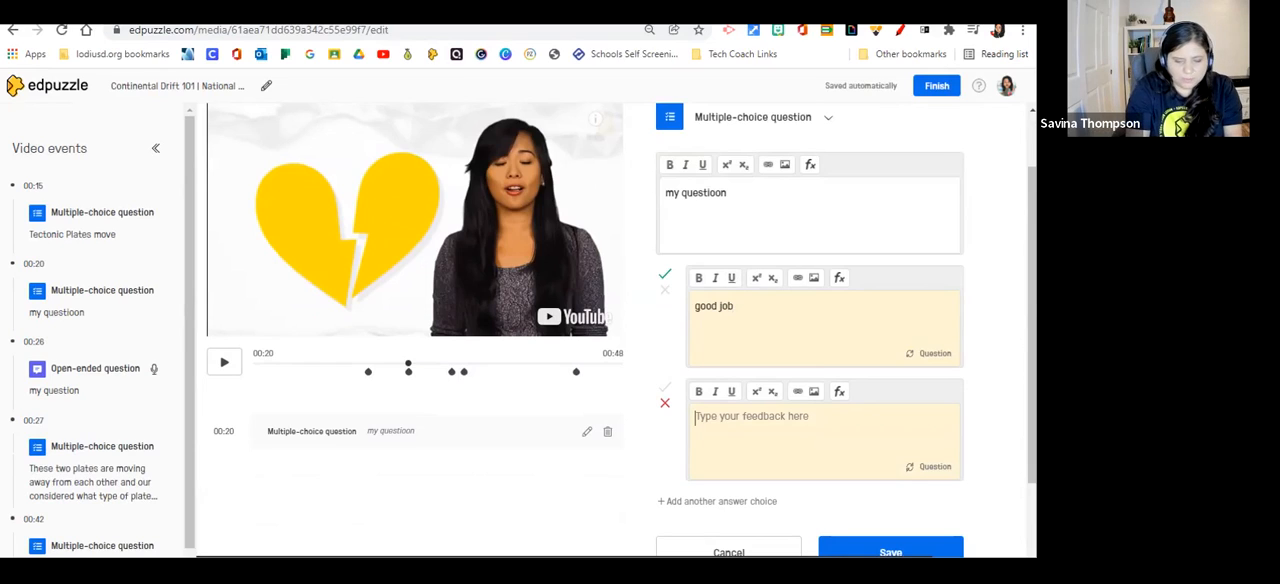
text(look at...)
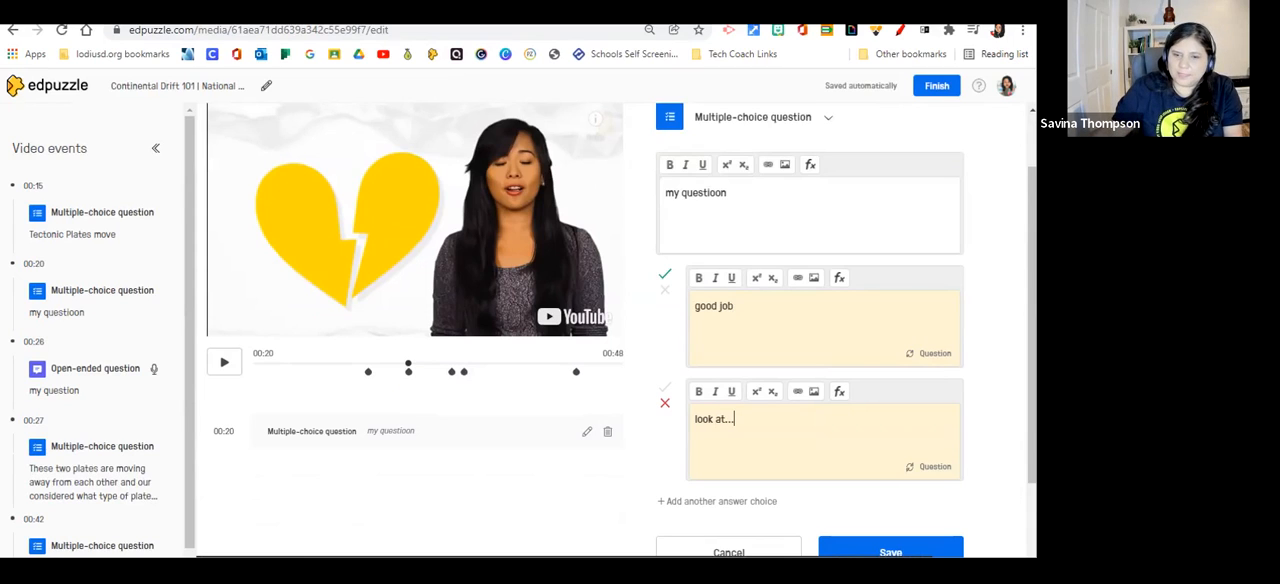
click(890, 550)
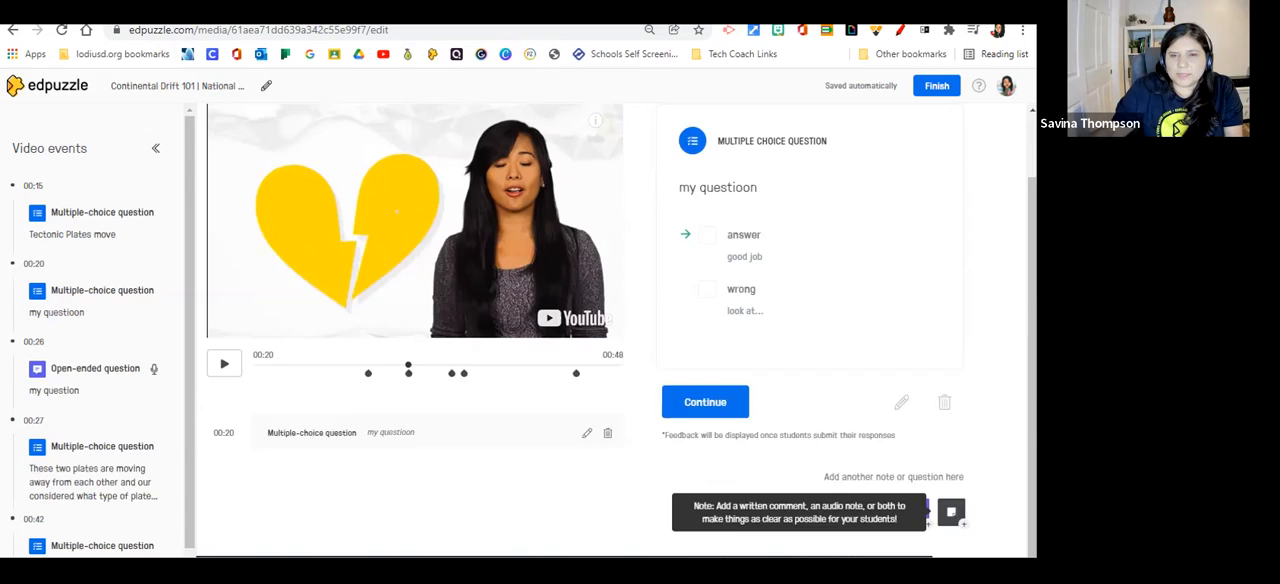
View the note editor at 00:20 without adding a note, and finish editing the video lesson.
click(951, 511)
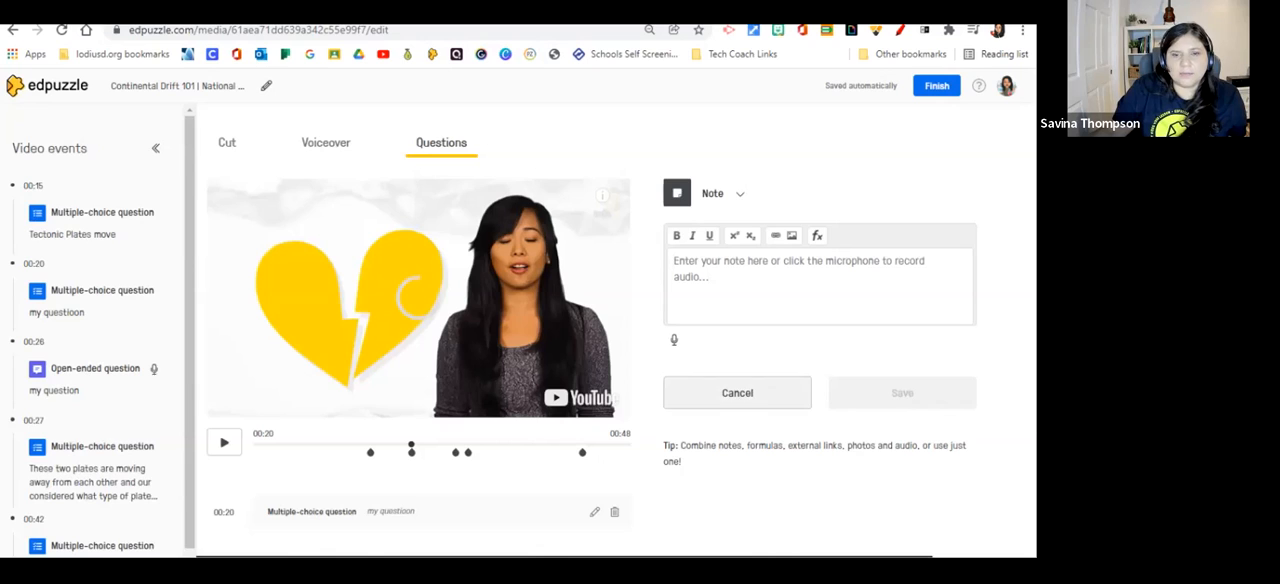
click(737, 392)
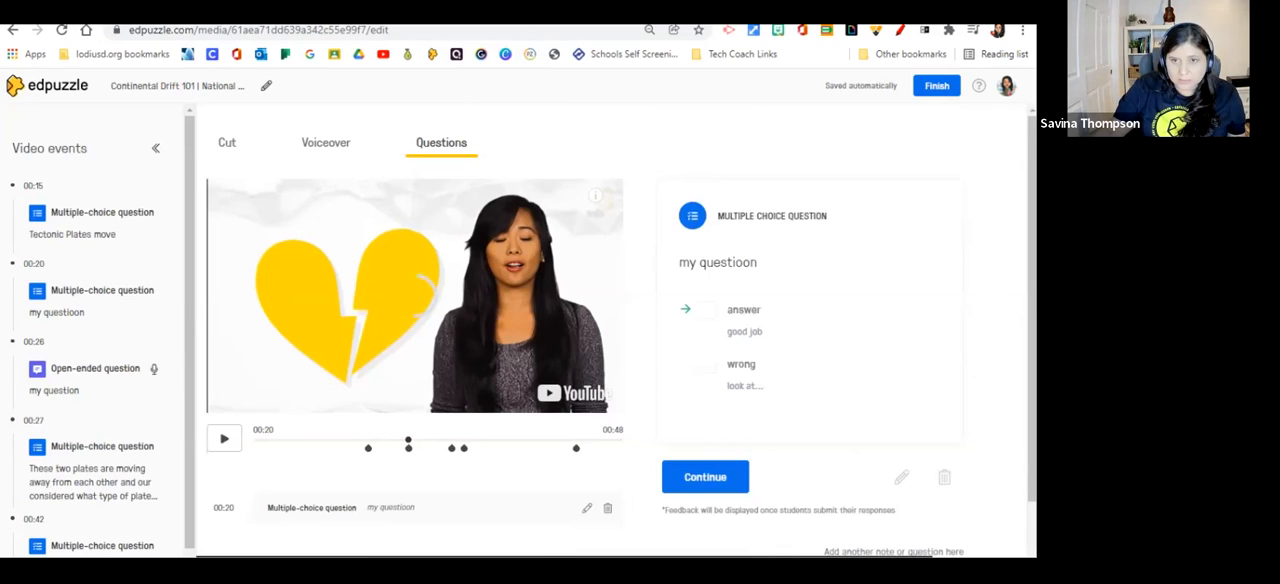
click(936, 86)
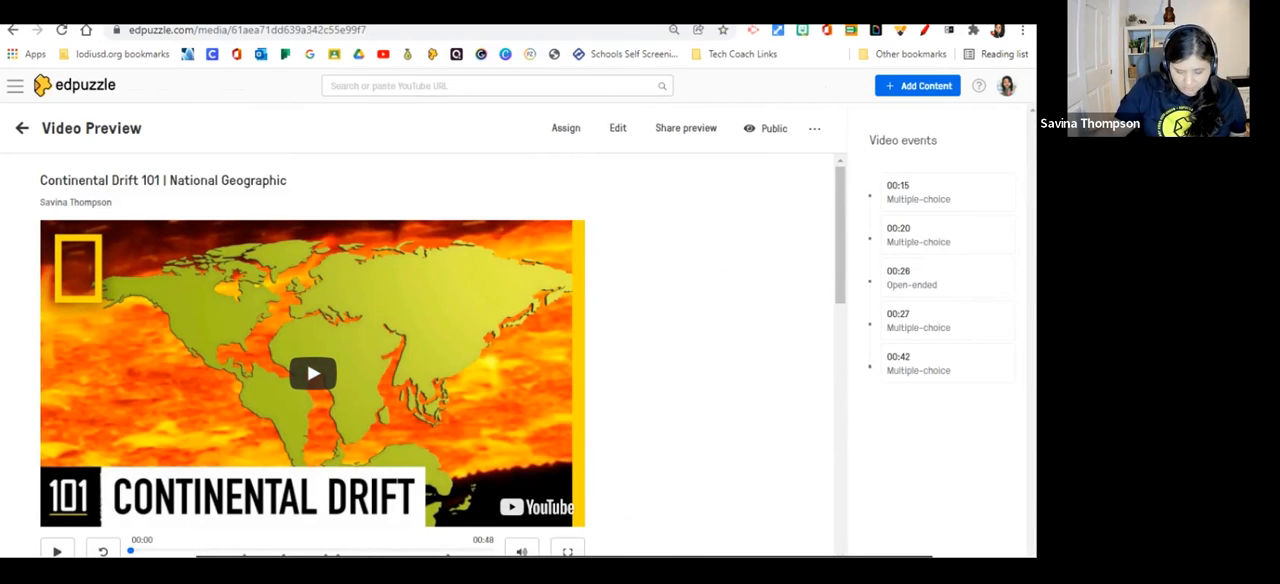
Switch to the Google Slides presentation and advance to the slide "Take some time to Add your Google Classroom(s)".
key(ctrl+shift+Tab)
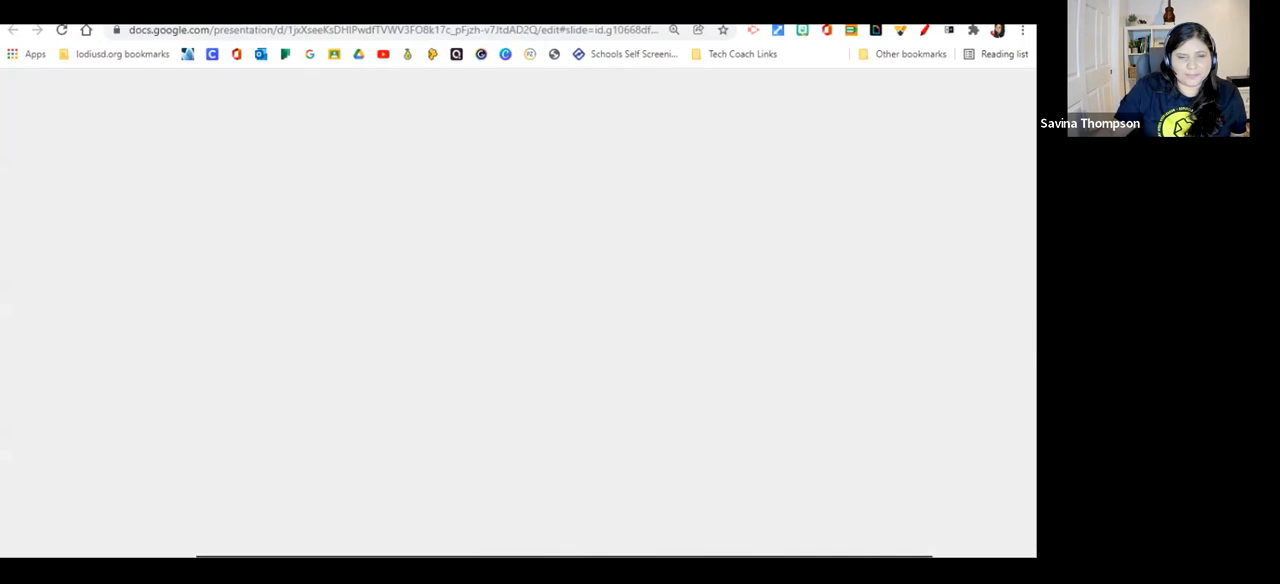
key(Right)
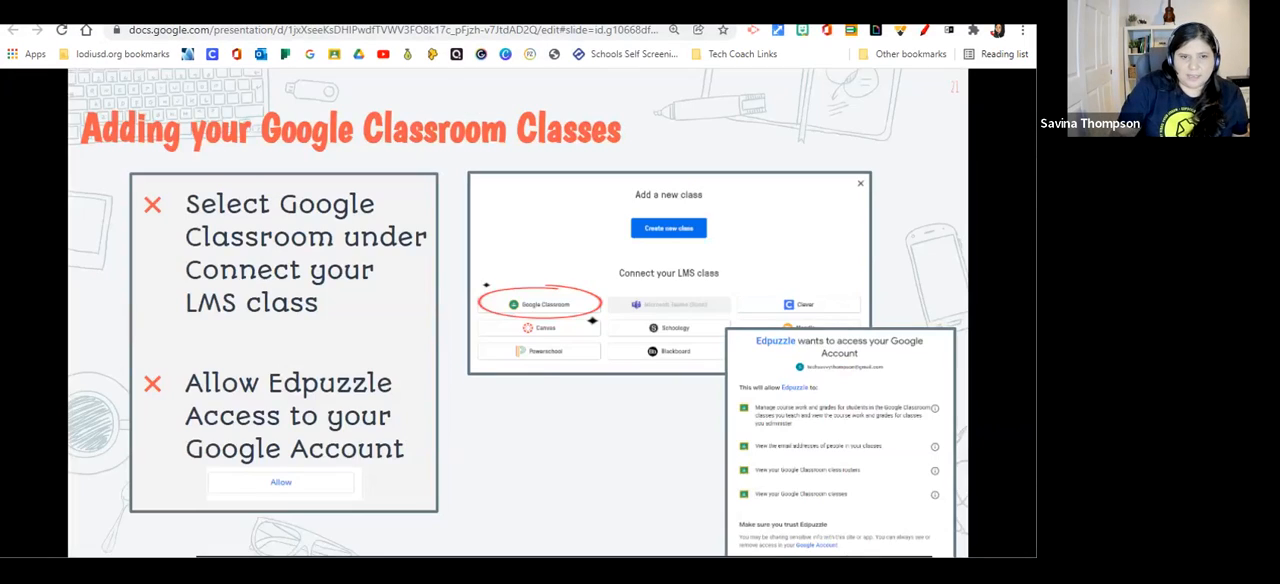
key(Right)
key(Right)
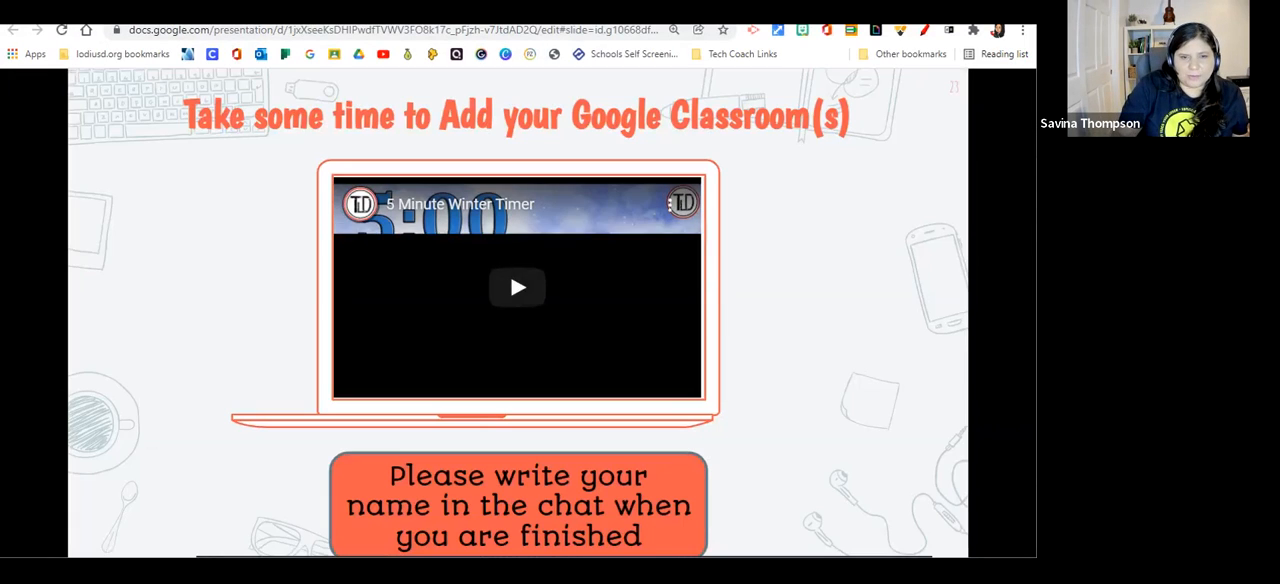